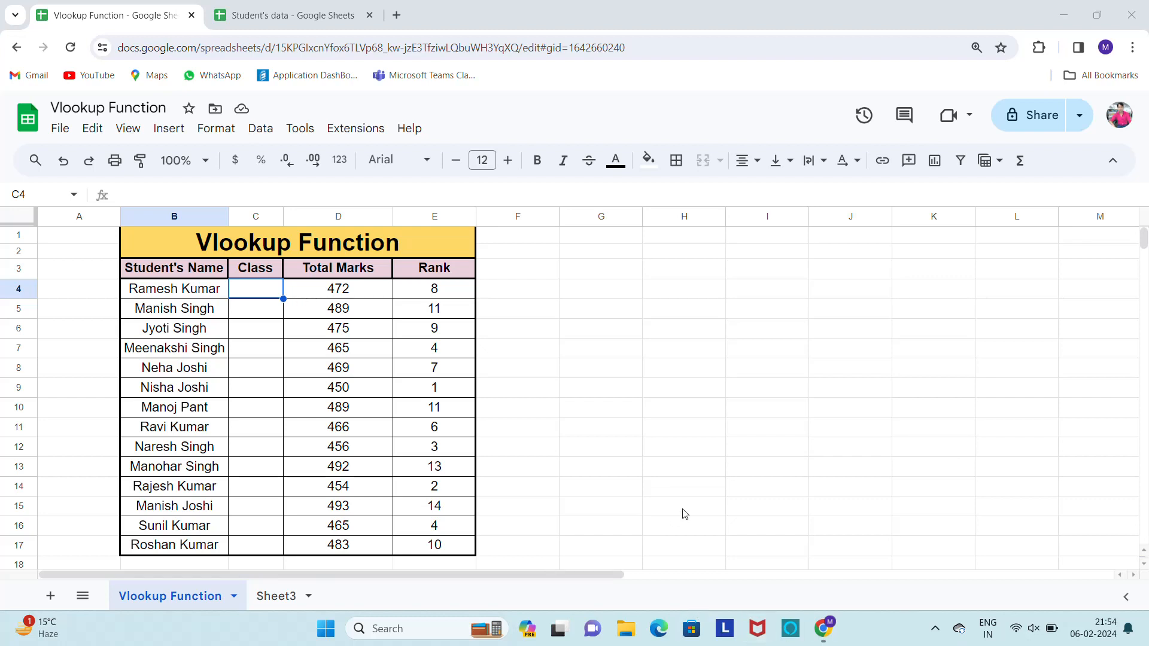
Examine the student name, class, total marks and rank columns on the Vlookup Function sheet and on Sheet3.
click(173, 271)
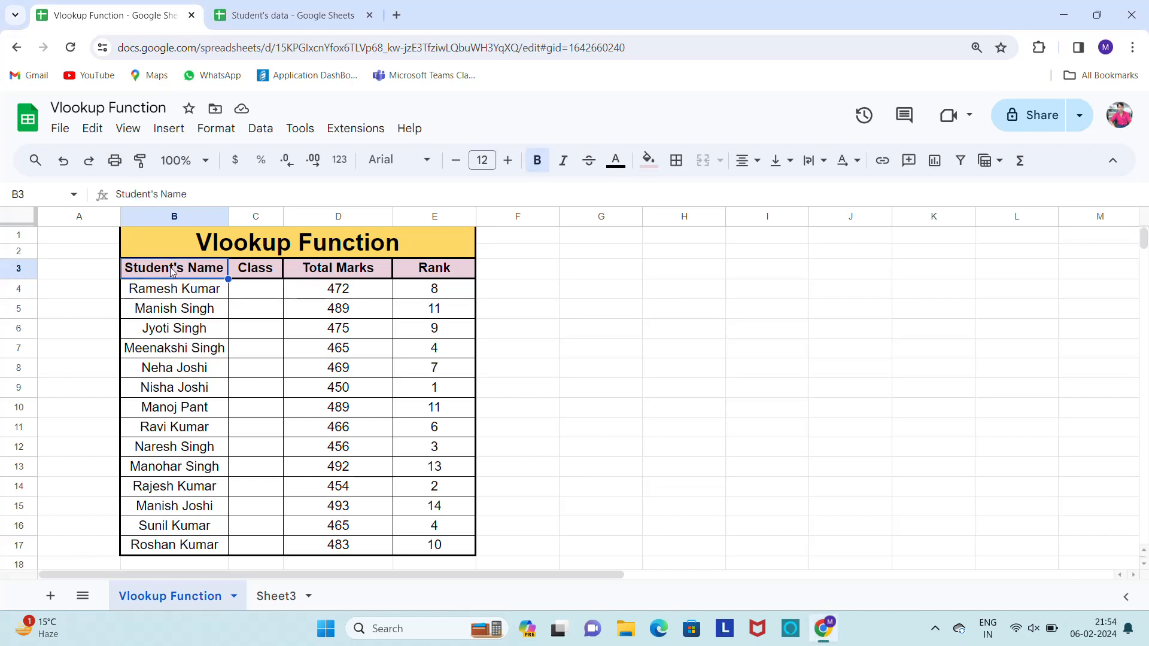
click(262, 272)
click(338, 273)
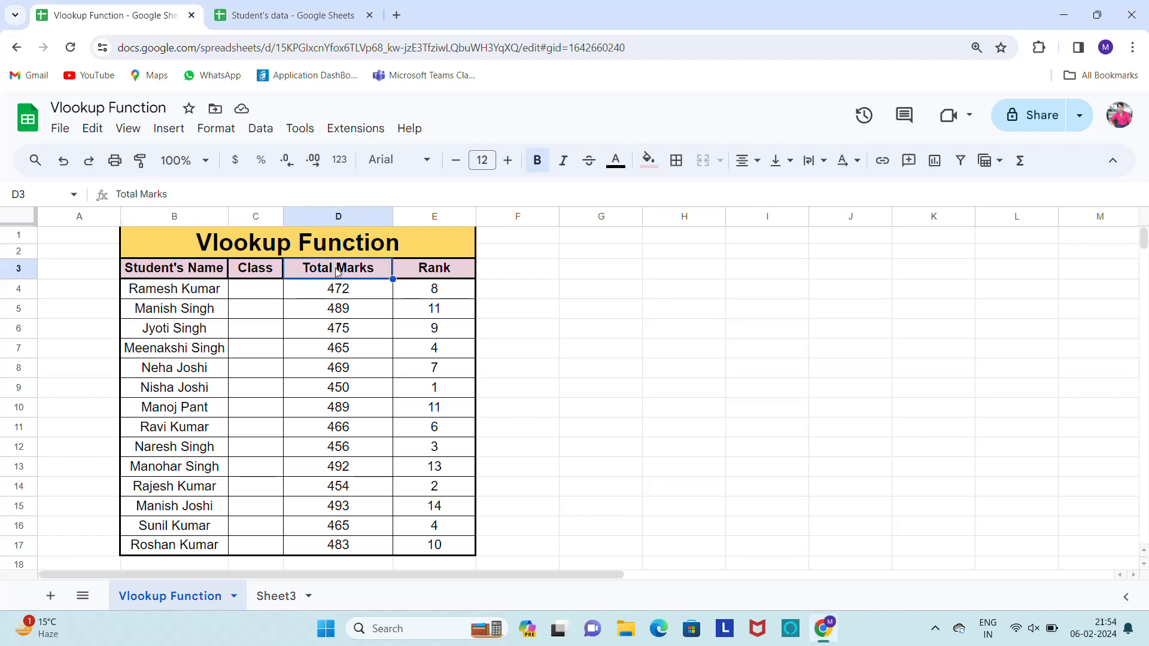
click(444, 274)
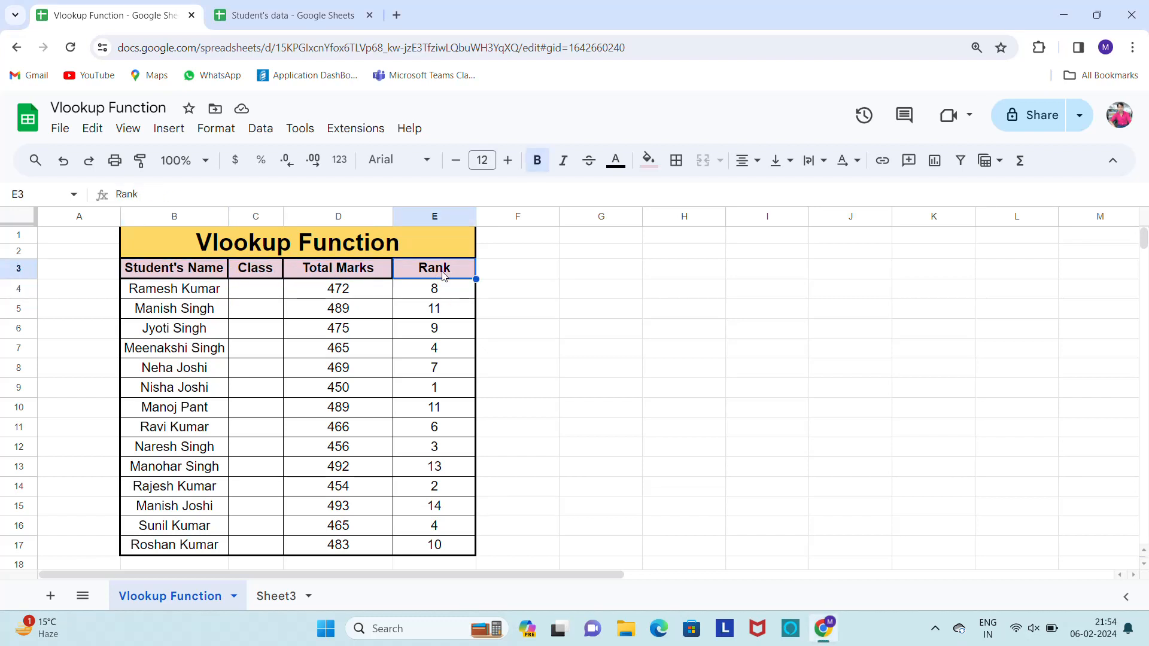
click(273, 596)
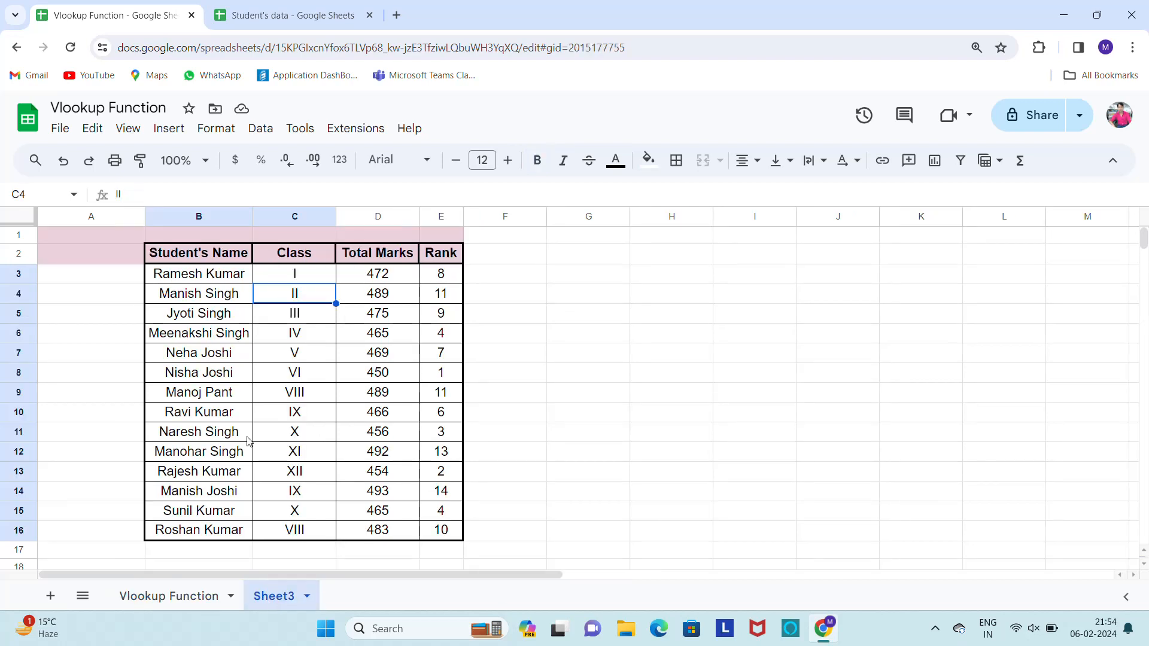
click(227, 261)
click(282, 261)
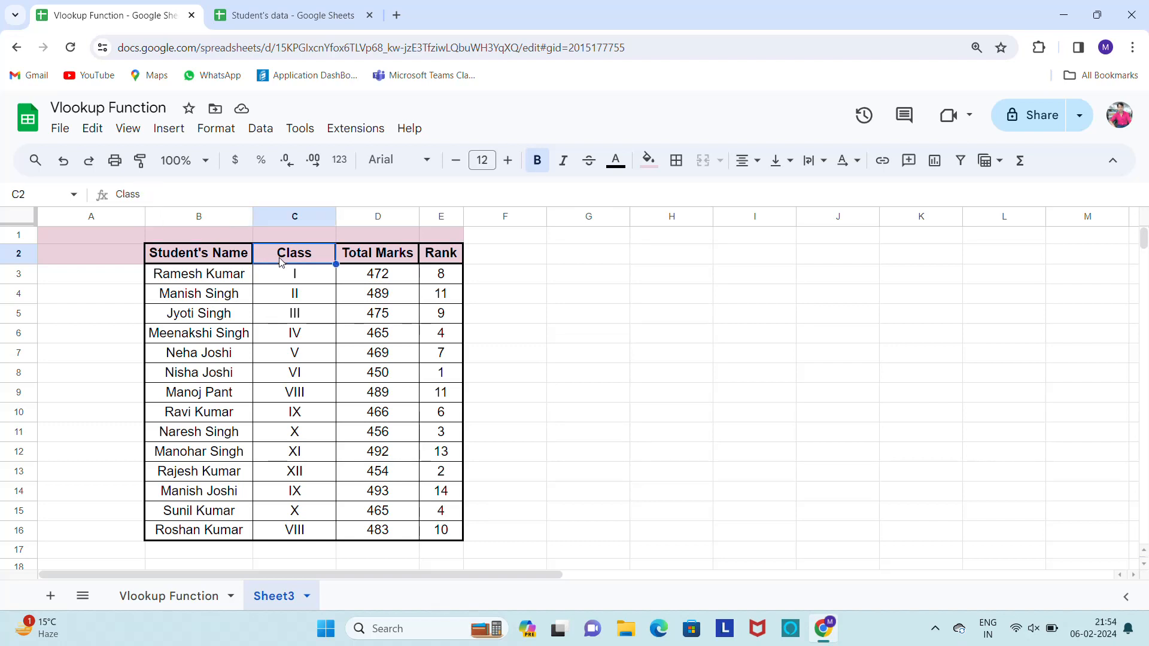
click(347, 260)
click(441, 260)
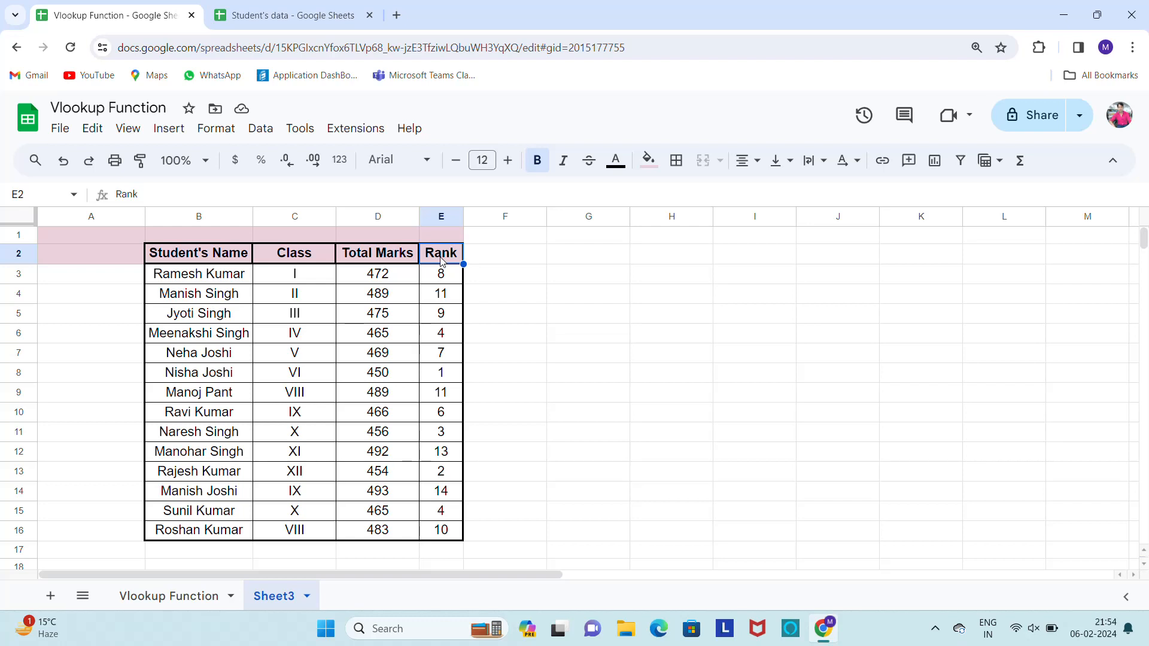
click(206, 596)
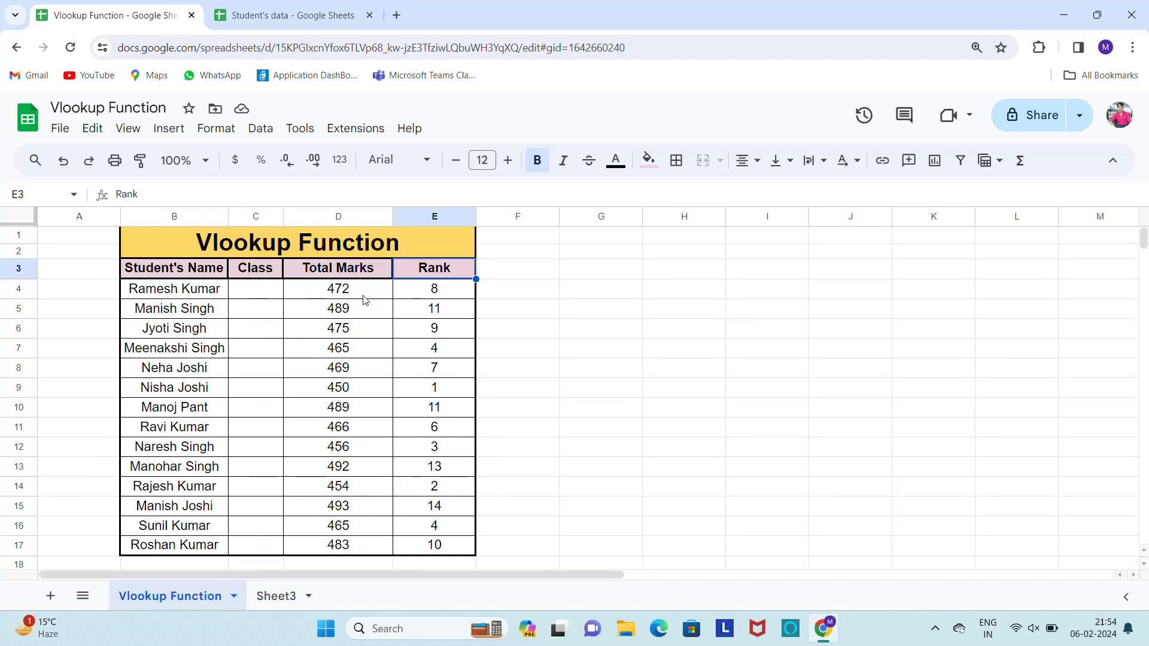
click(274, 596)
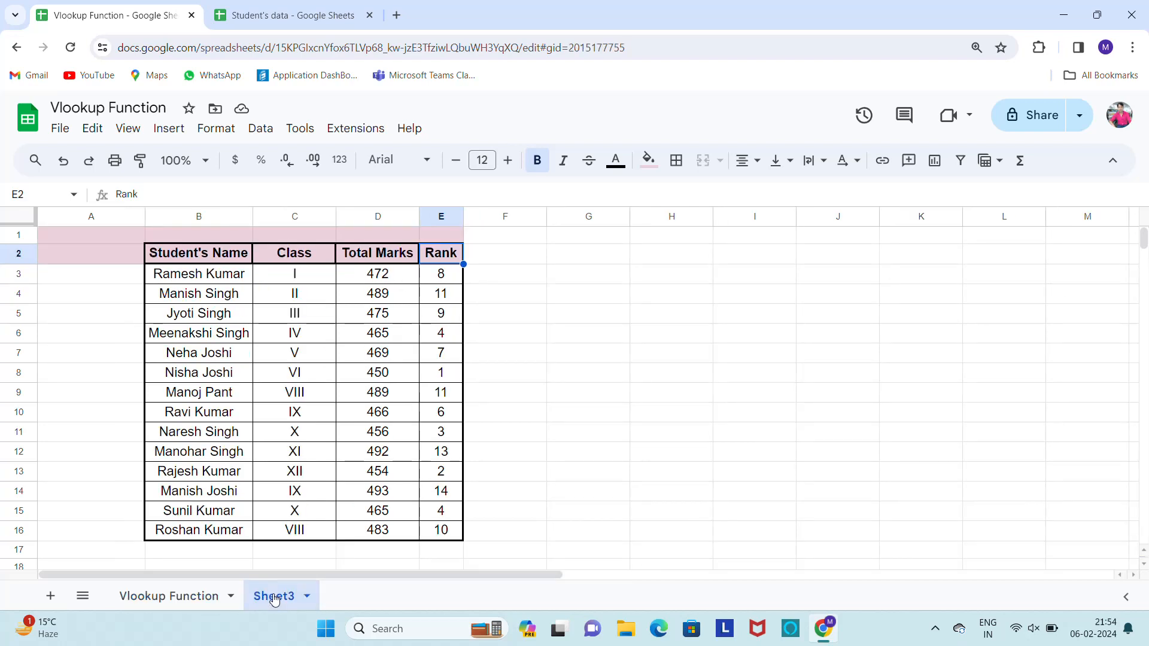
click(206, 595)
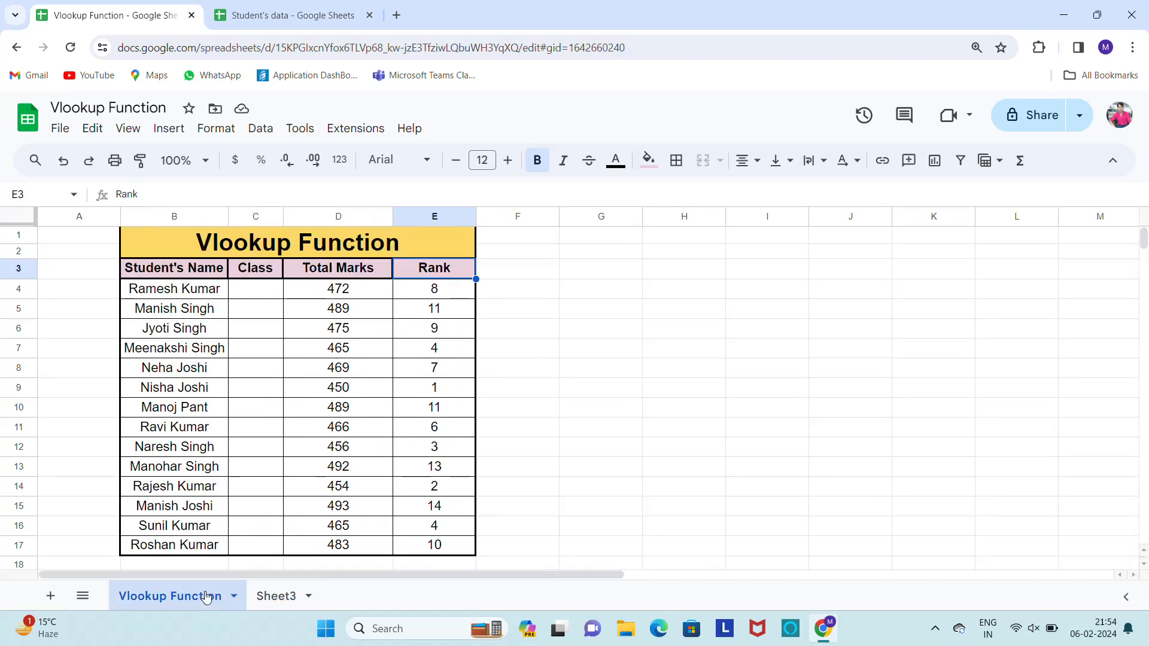
Enter the formula =VLOOKUP(B4,Sheet3!B3:C16,2,0) in cell C4 to look up the first student's class.
click(264, 299)
text(=vl)
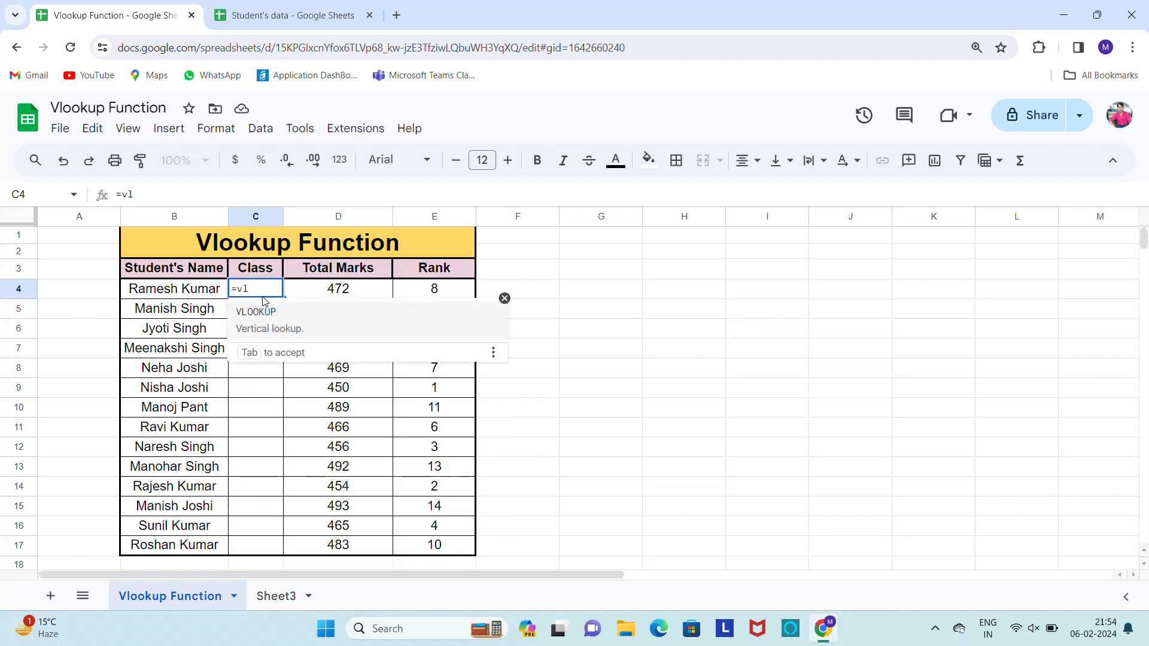
key(Tab)
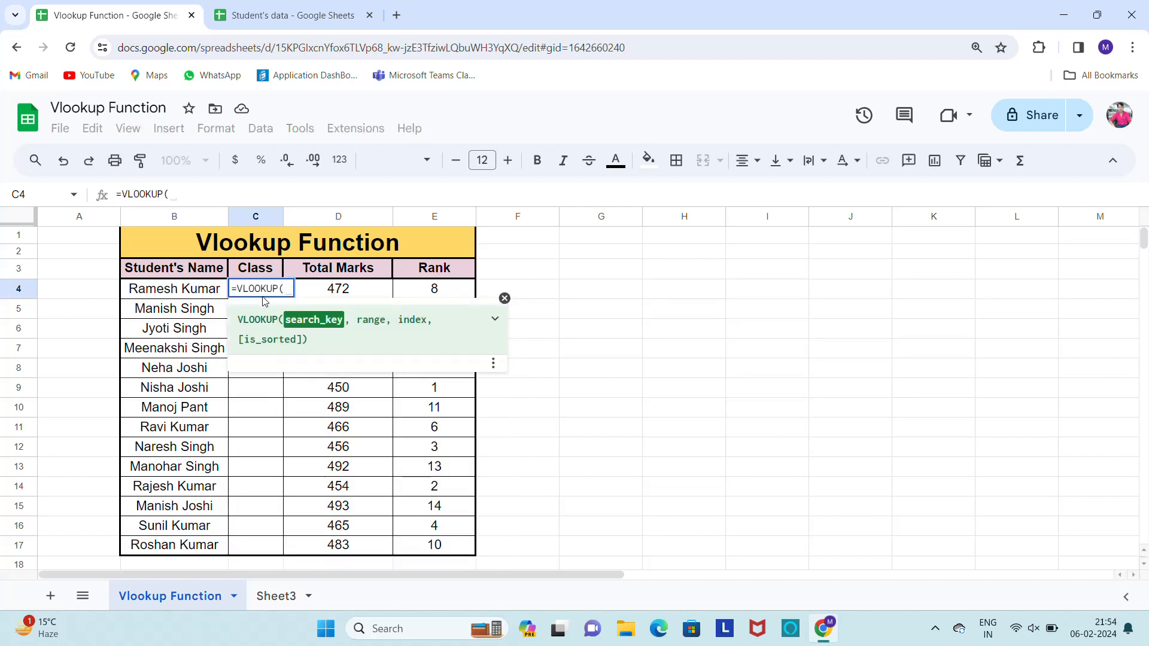
key(Left)
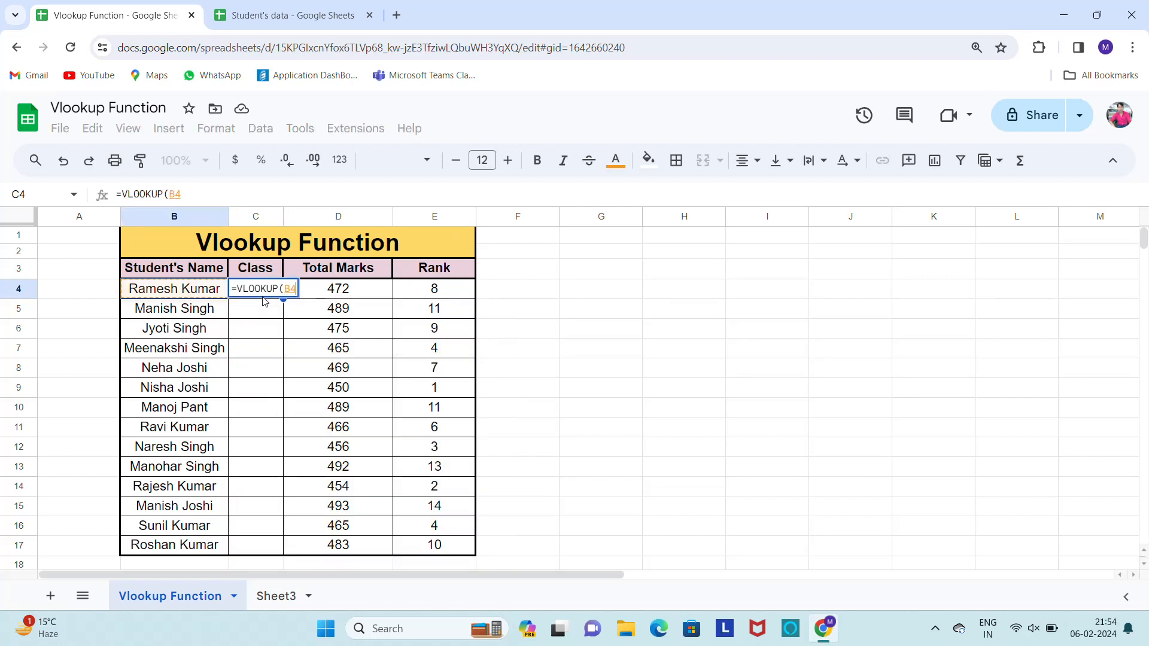
text(,)
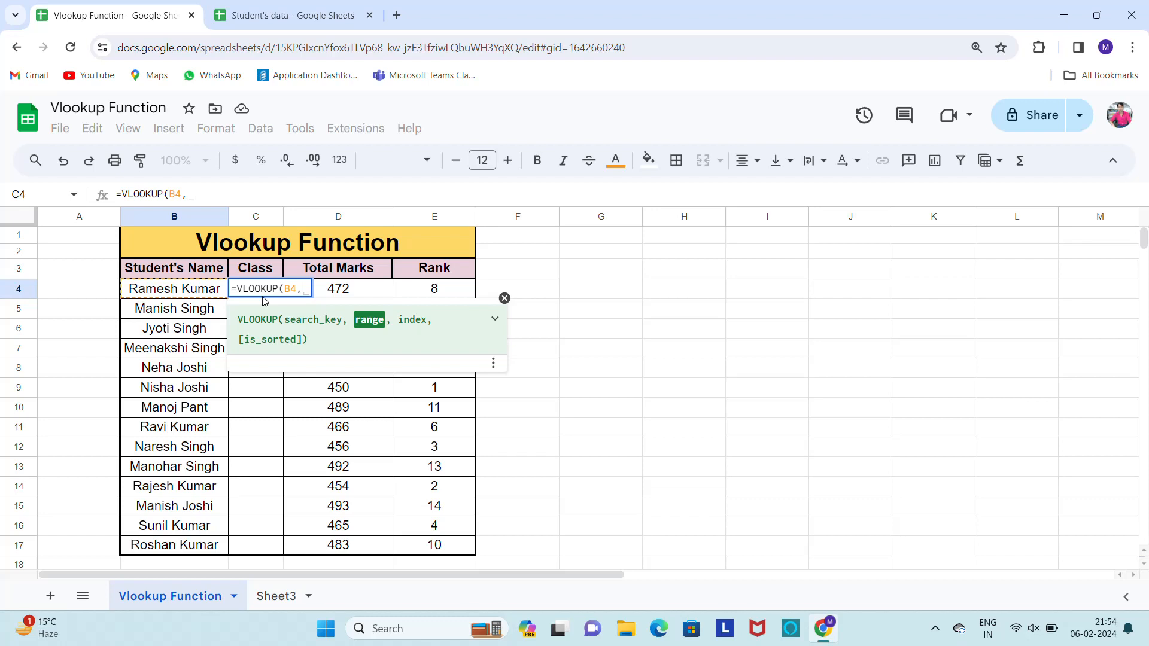
click(281, 595)
click(181, 276)
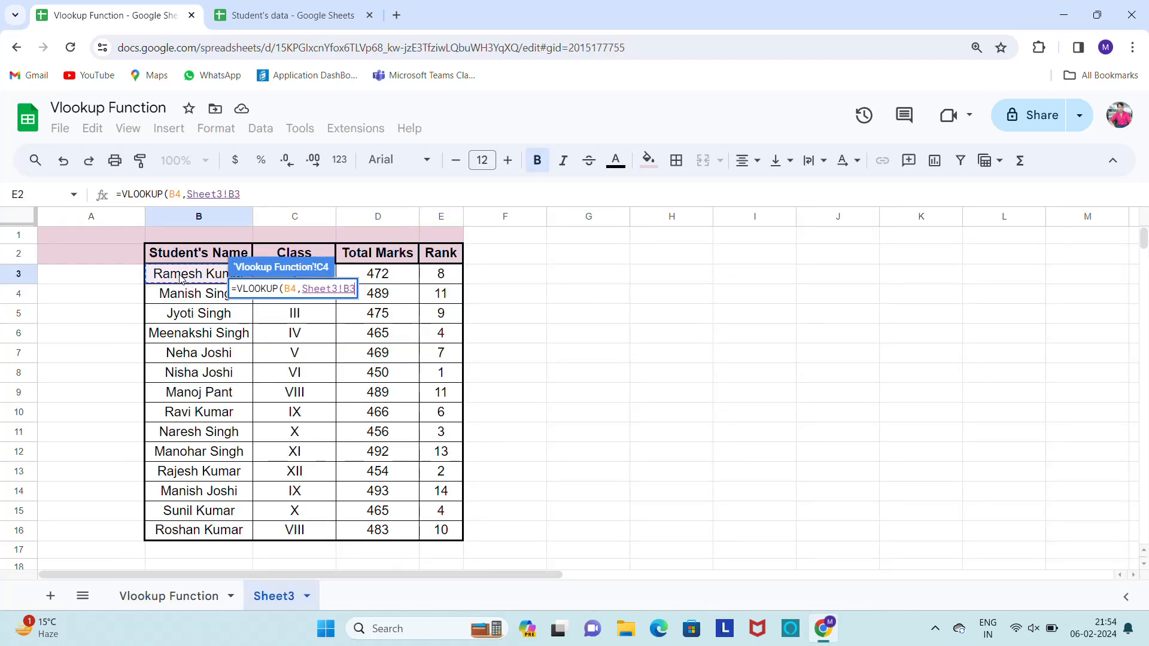
key(shift+Right)
key(ctrl+shift+Down)
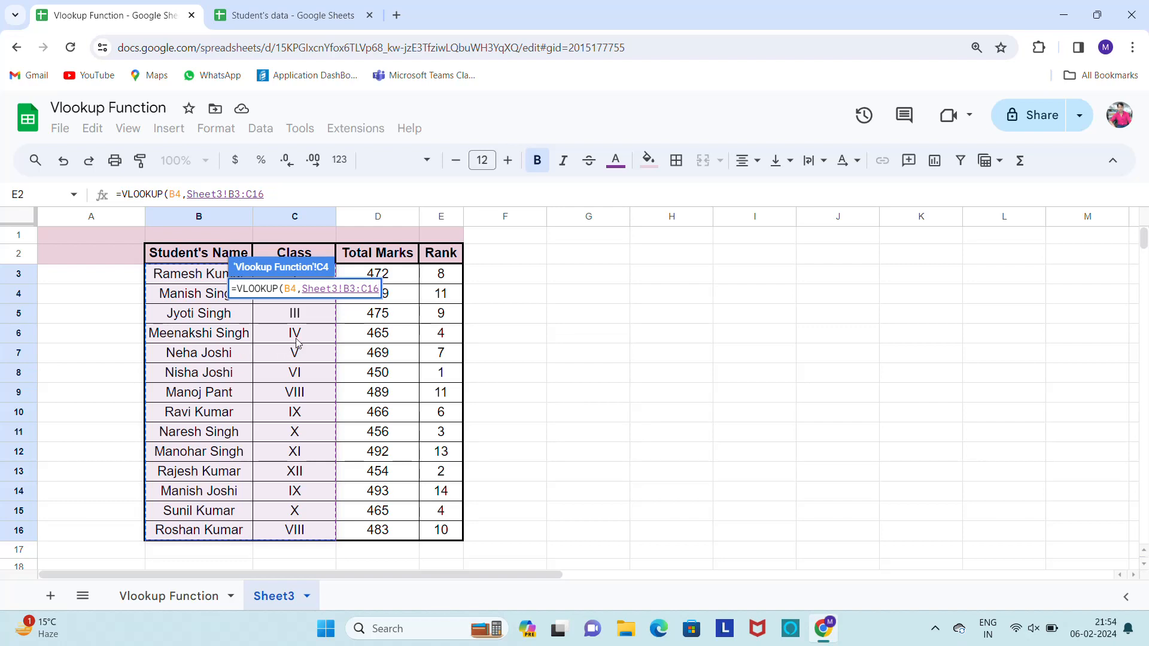
text(,)
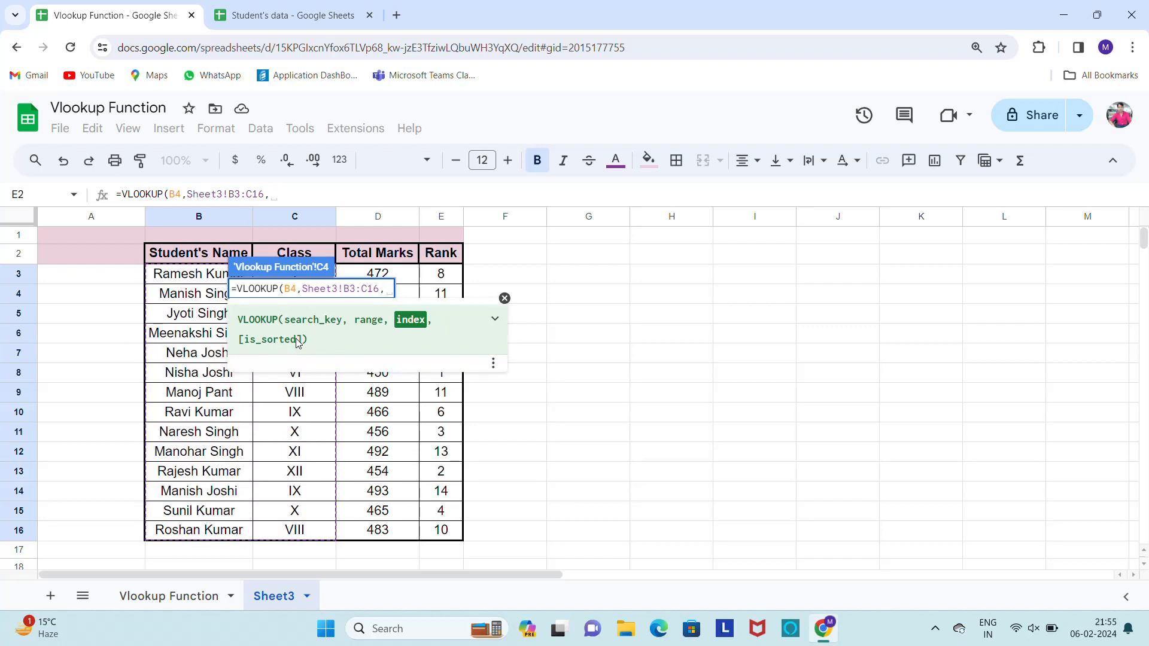
text(2,0)
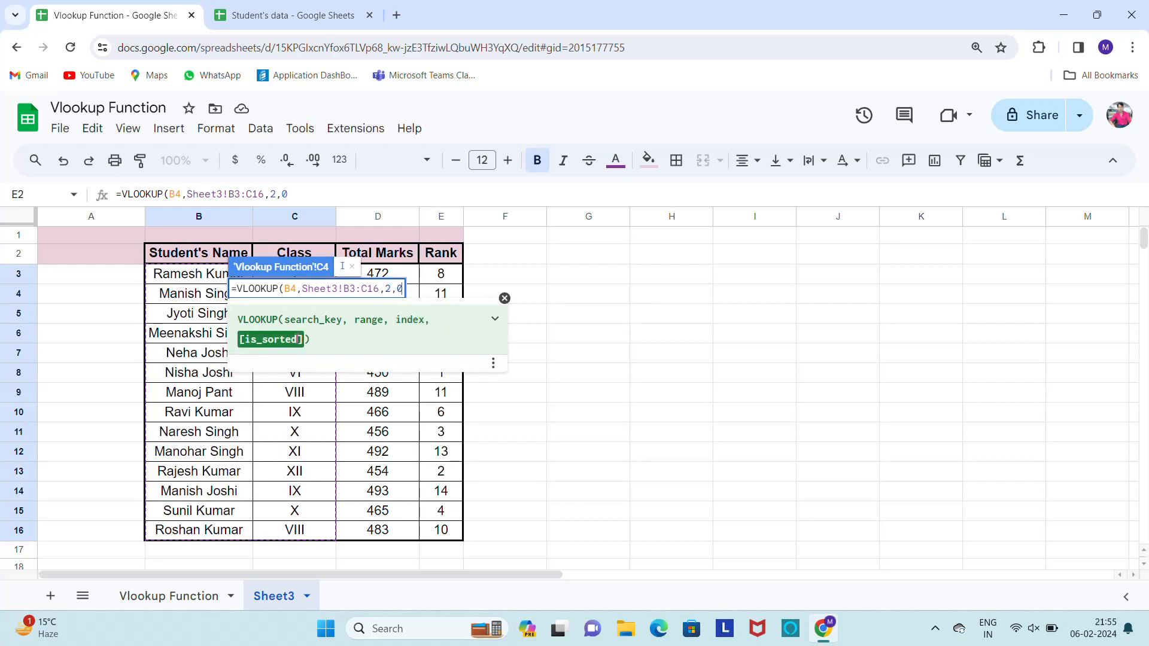
key(Return)
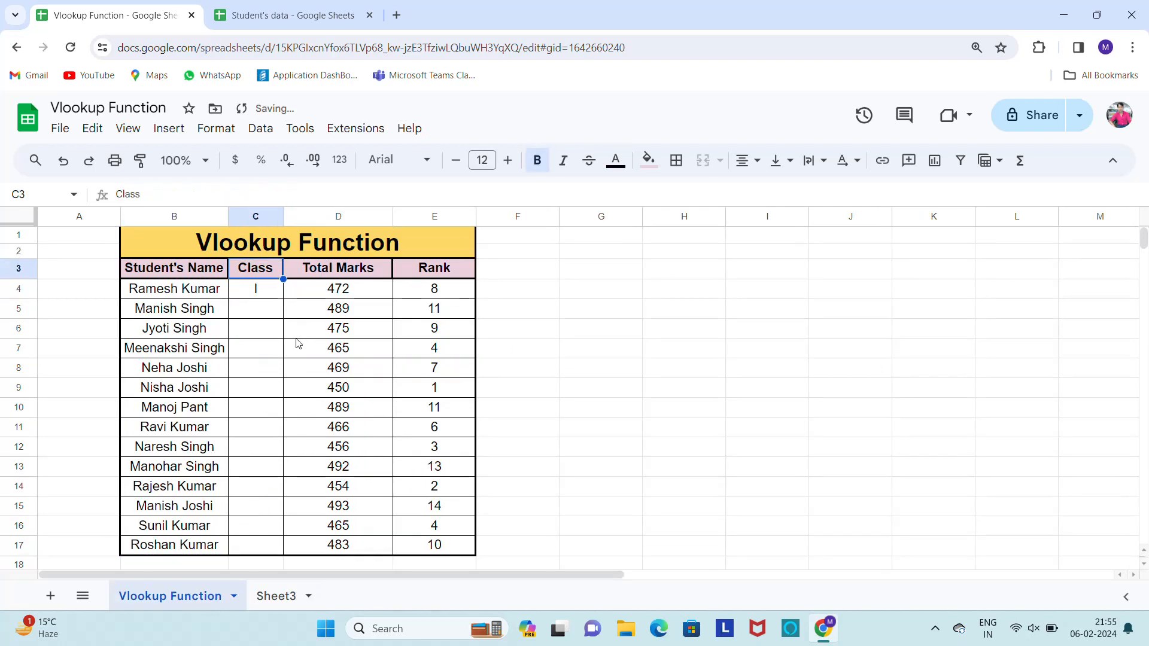
Copy the class lookup formula from C4 into the whole Class column, C4:C17.
key(ctrl+c)
key(Left)
key(ctrl+Down)
key(Right)
key(ctrl+shift+Up)
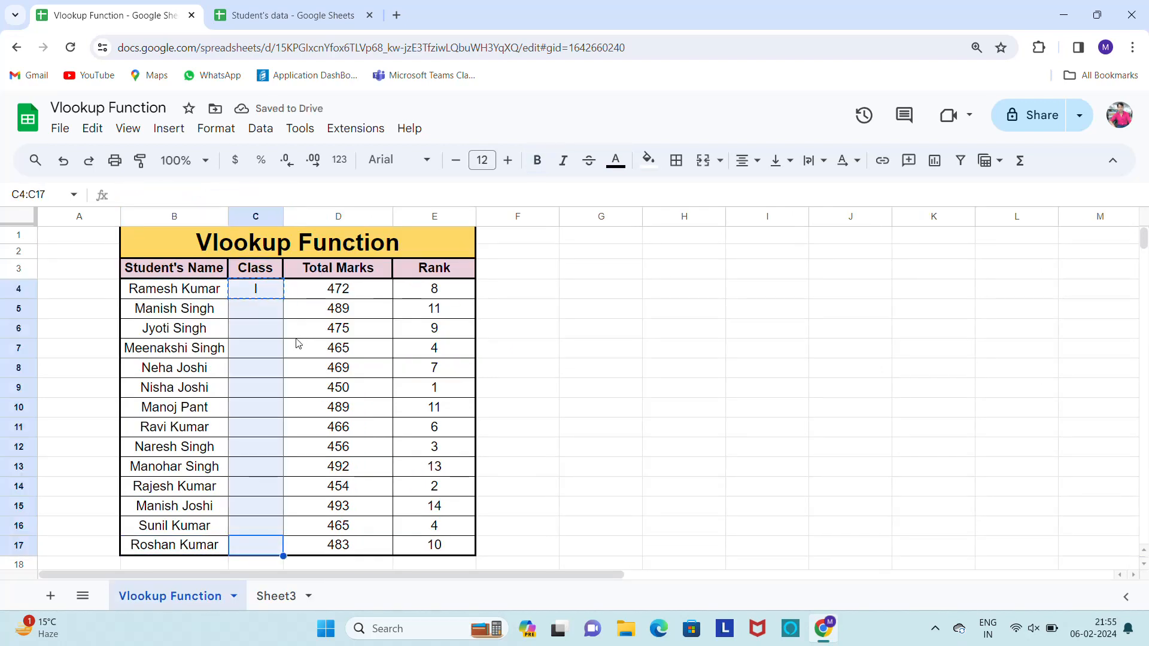
key(ctrl+v)
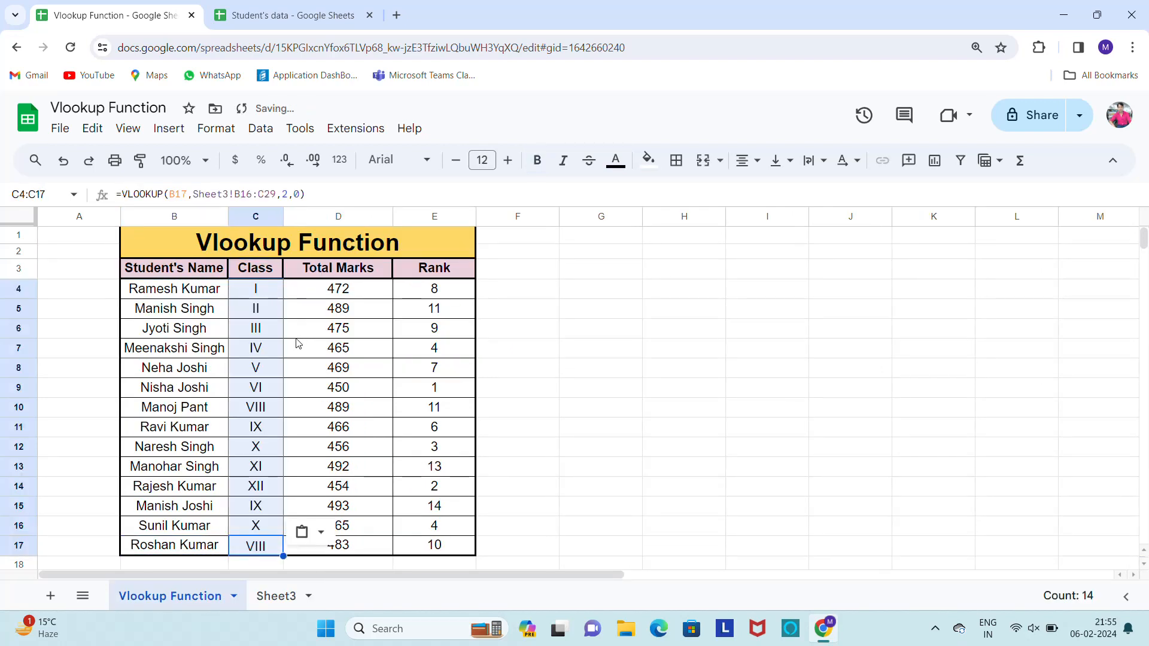
Clear the lookup formulas from C4:C17 in the Class column.
key(ctrl+Up)
key(ctrl+shift+Down)
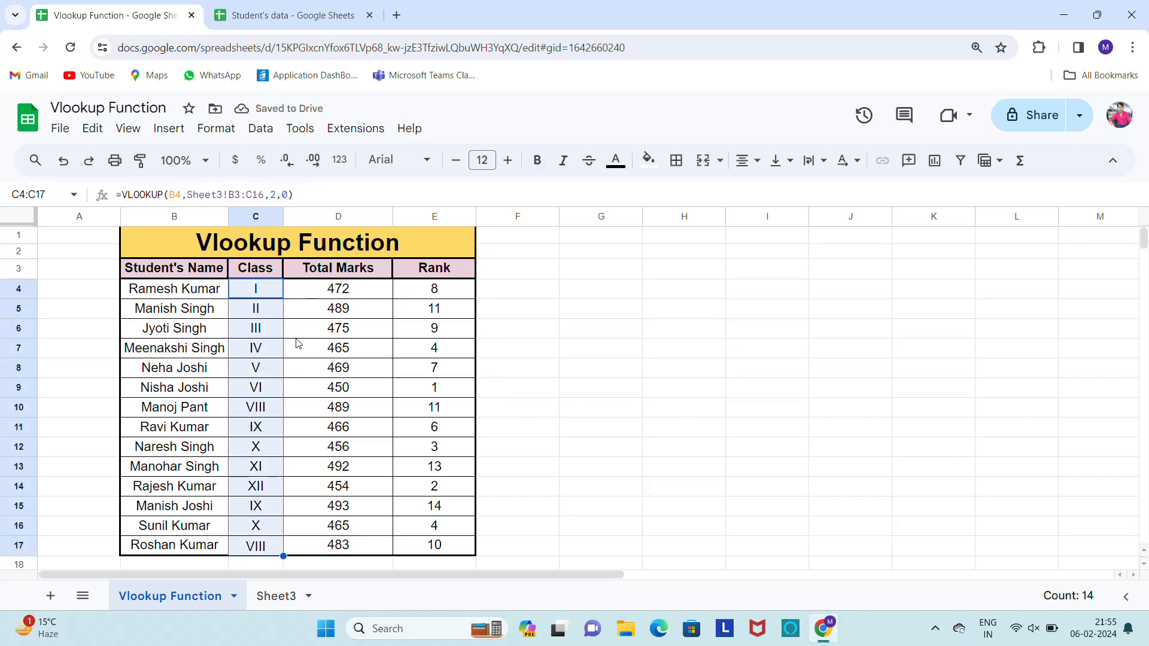
key(Delete)
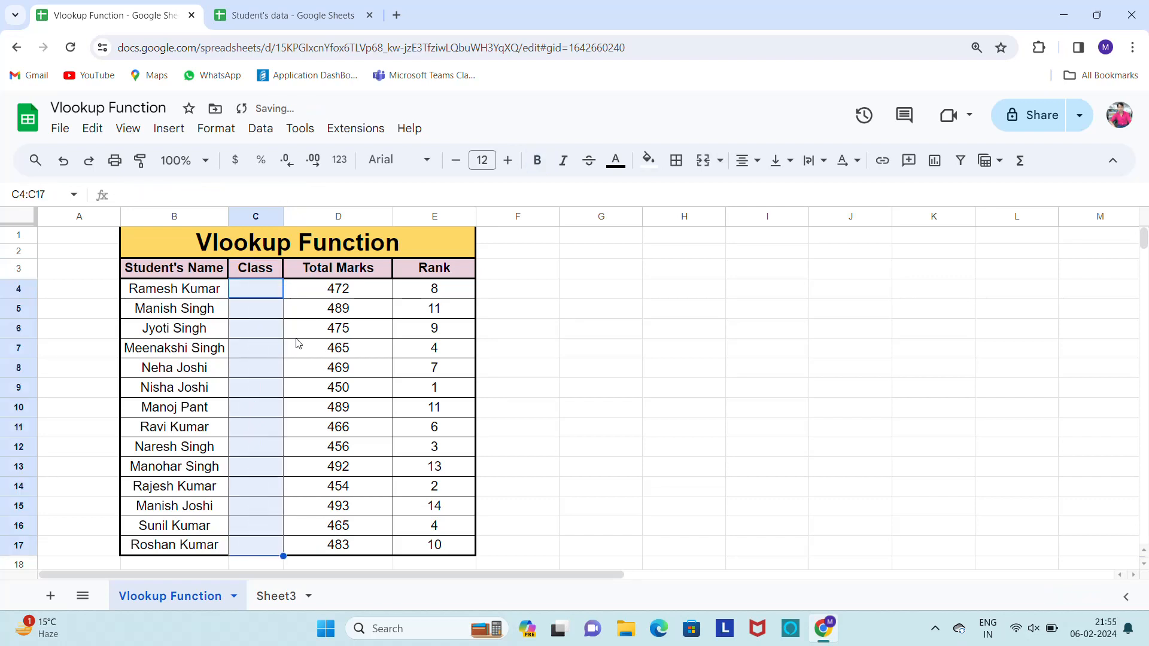
Apply an outer border around the whole student table, B3:E17.
key(Up)
key(Left)
key(ctrl+shift+Right)
key(ctrl+shift+Down)
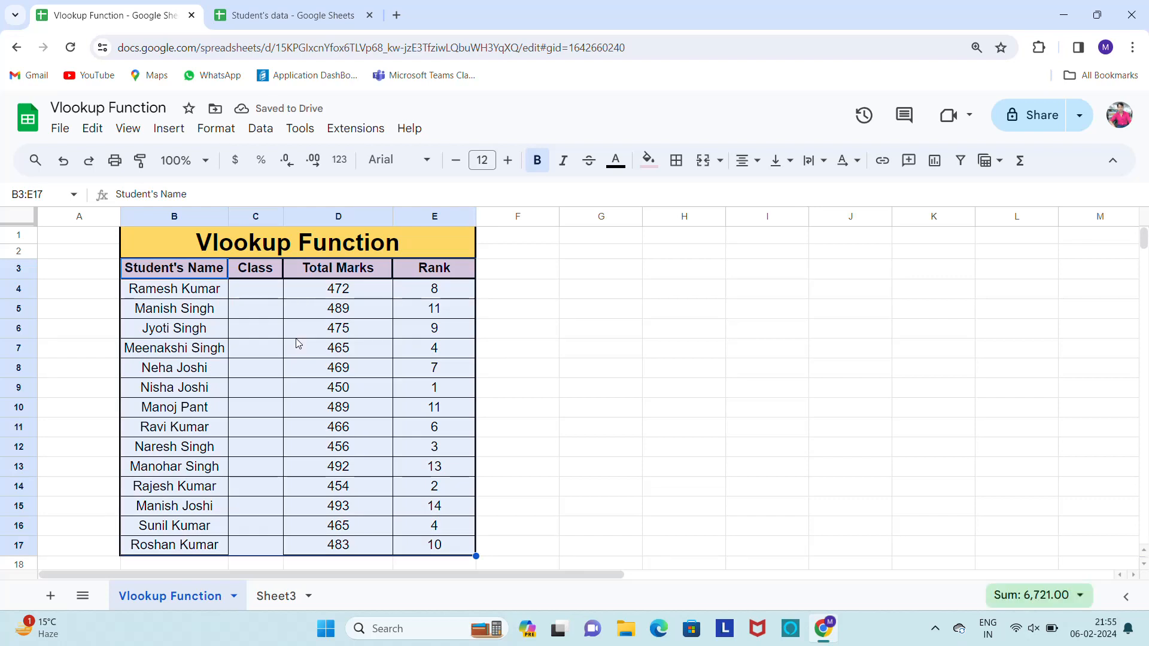
click(677, 160)
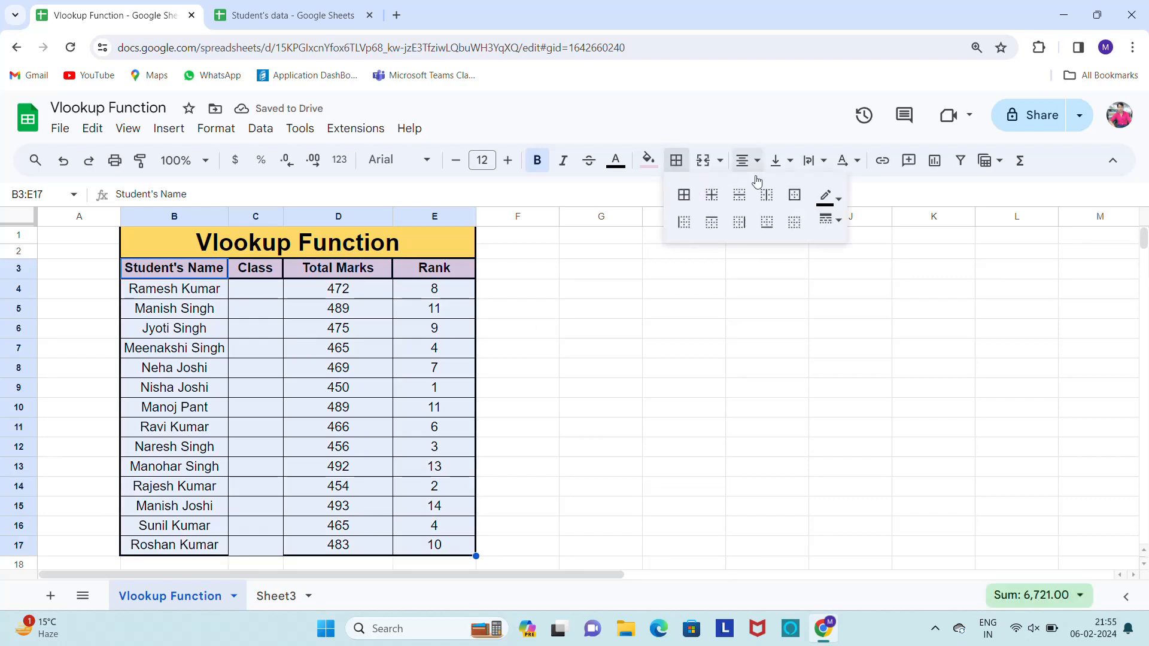
click(794, 194)
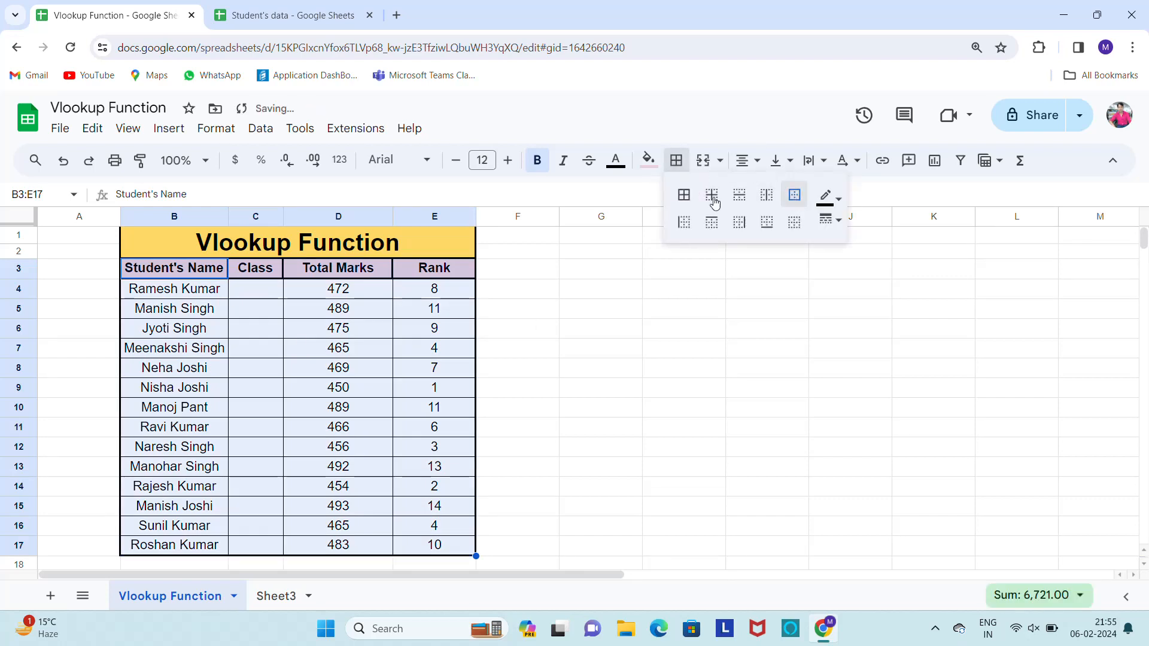
Try to build a VLOOKUP formula in C4 with B4 as search key and a range from the Student's data spreadsheet.
click(255, 301)
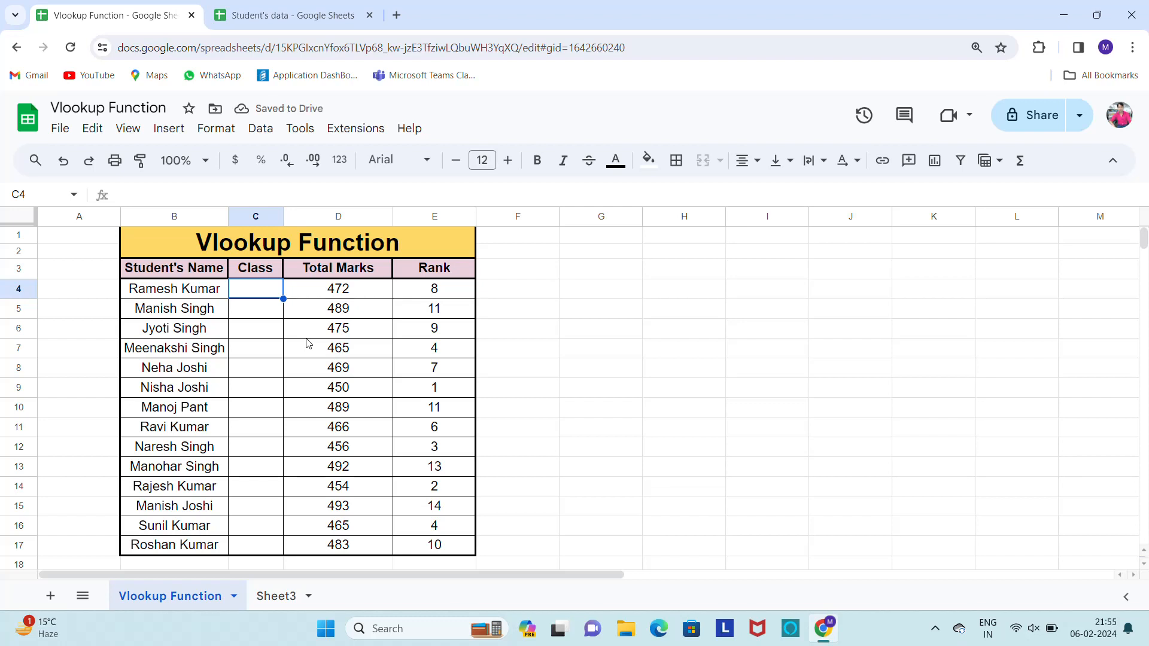
text(=vl)
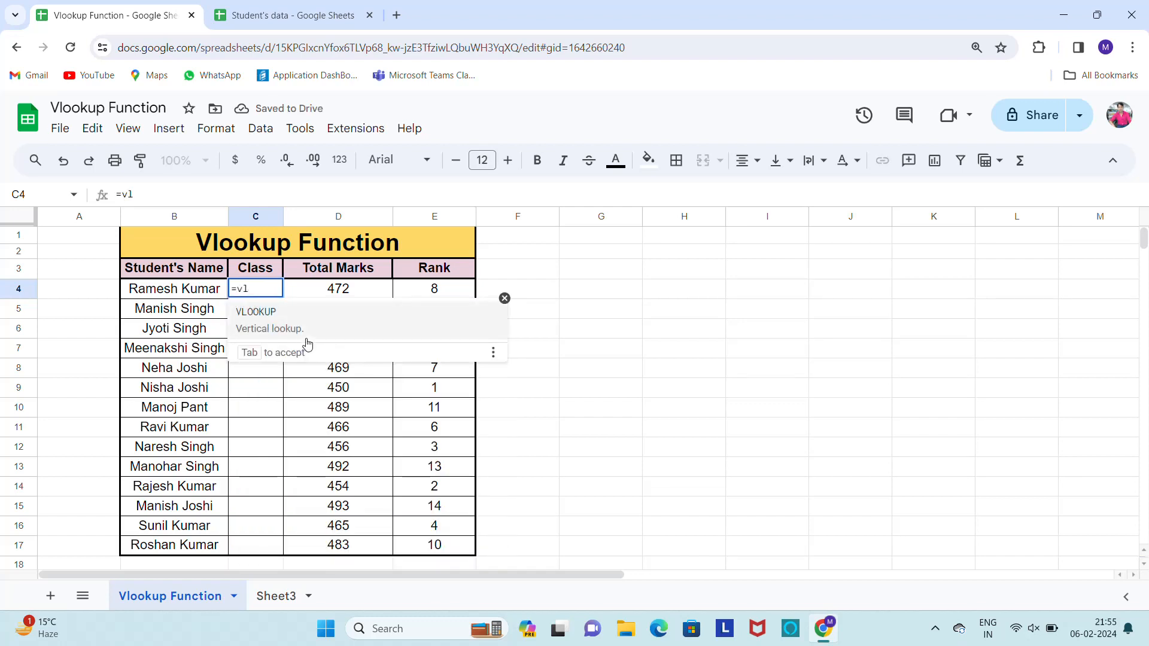
key(Tab)
key(Left)
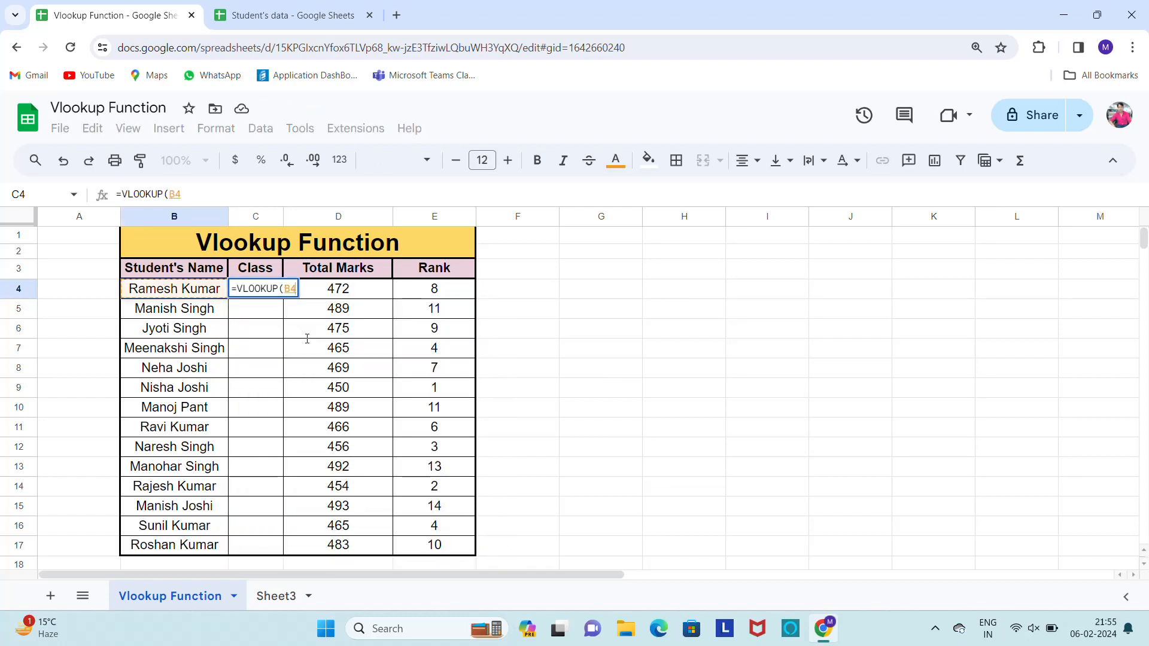
text(,)
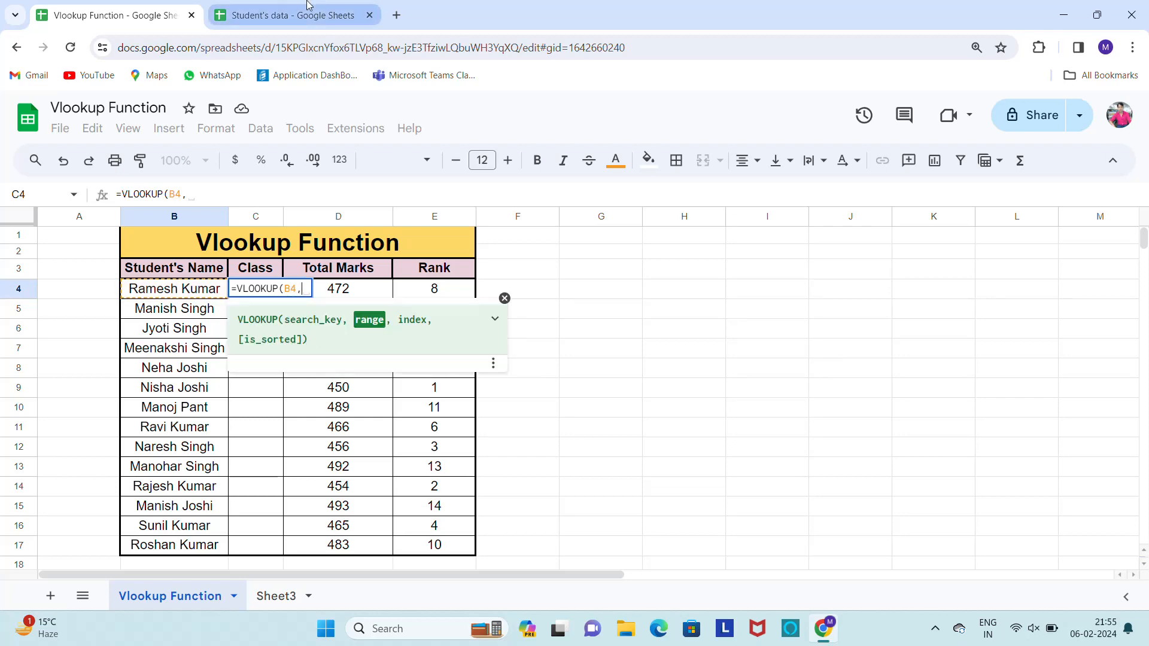
click(291, 15)
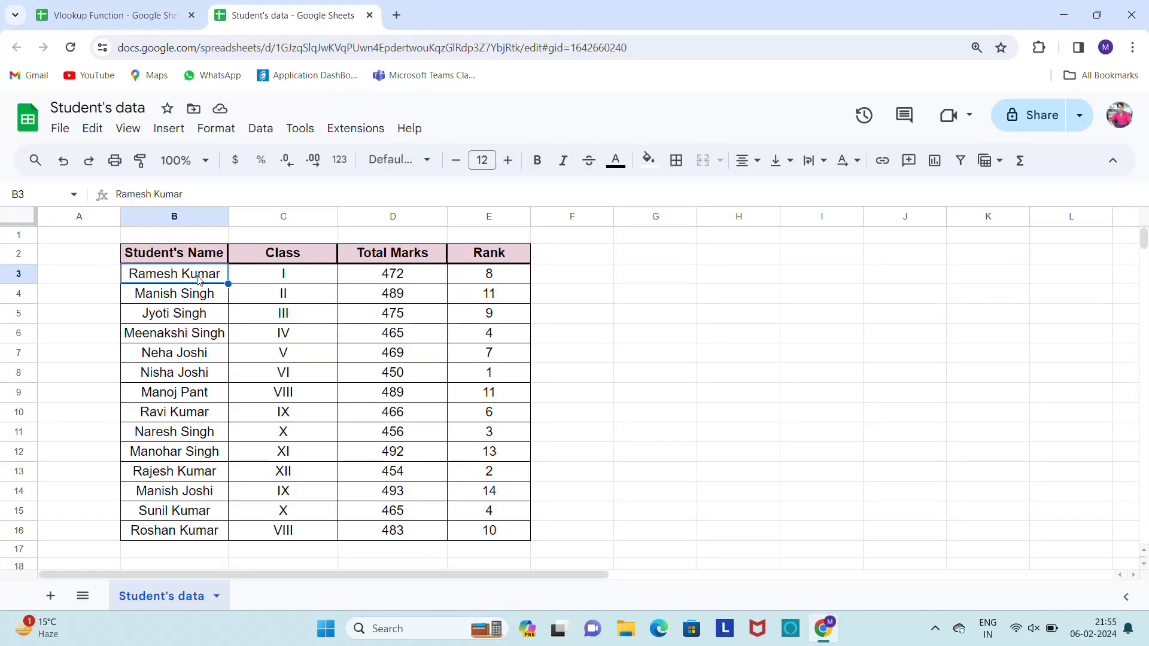
Examine the first student's record in the Student's data spreadsheet and discard the pending formula in the Vlookup Function spreadsheet.
key(Right)
key(Right)
key(Right)
key(Left)
key(Left)
key(Left)
click(301, 269)
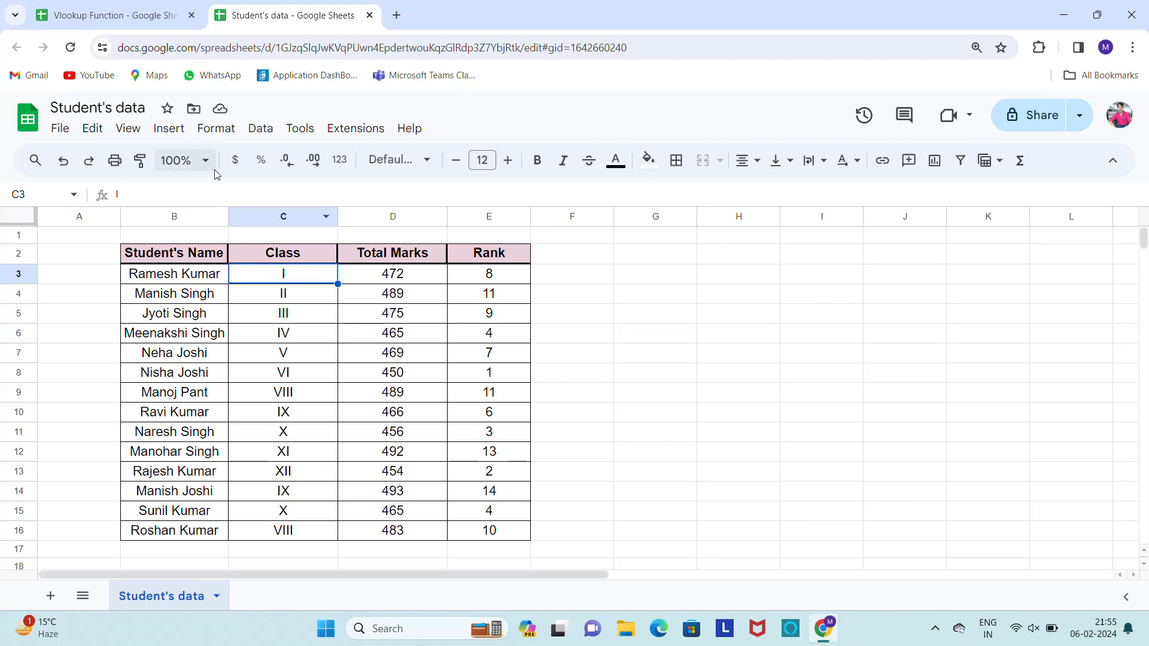
click(135, 11)
key(Escape)
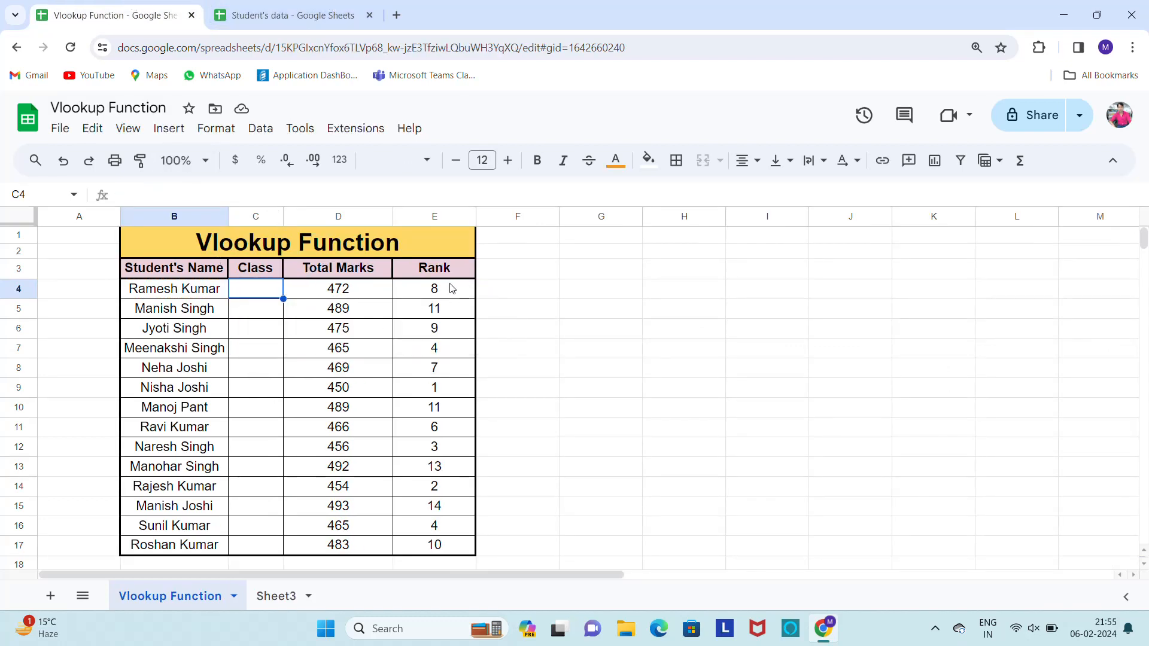
Compare the source table in the Student's data spreadsheet with the table missing its classes in the Vlookup Function spreadsheet.
click(312, 8)
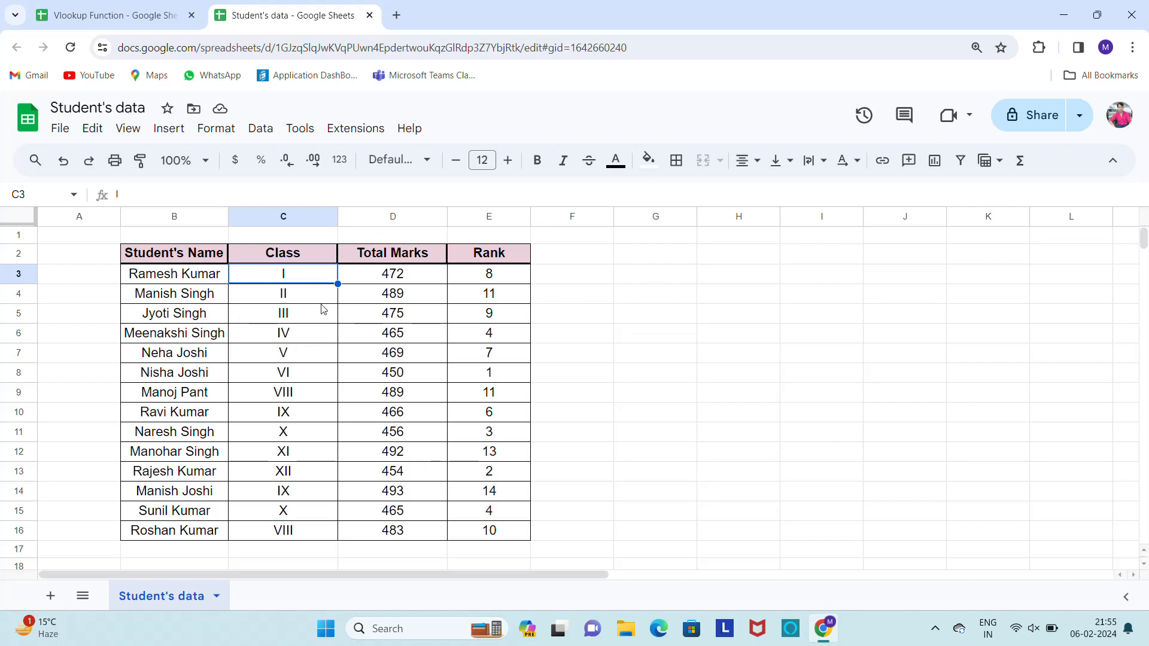
click(123, 7)
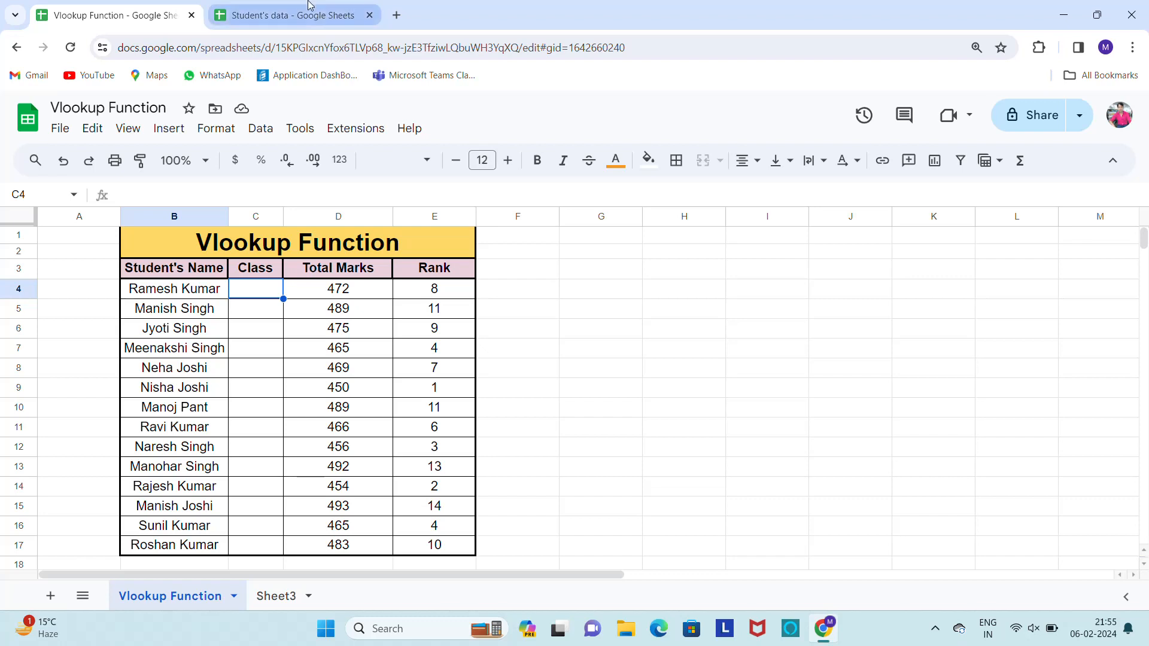
mouse_move(310, 4)
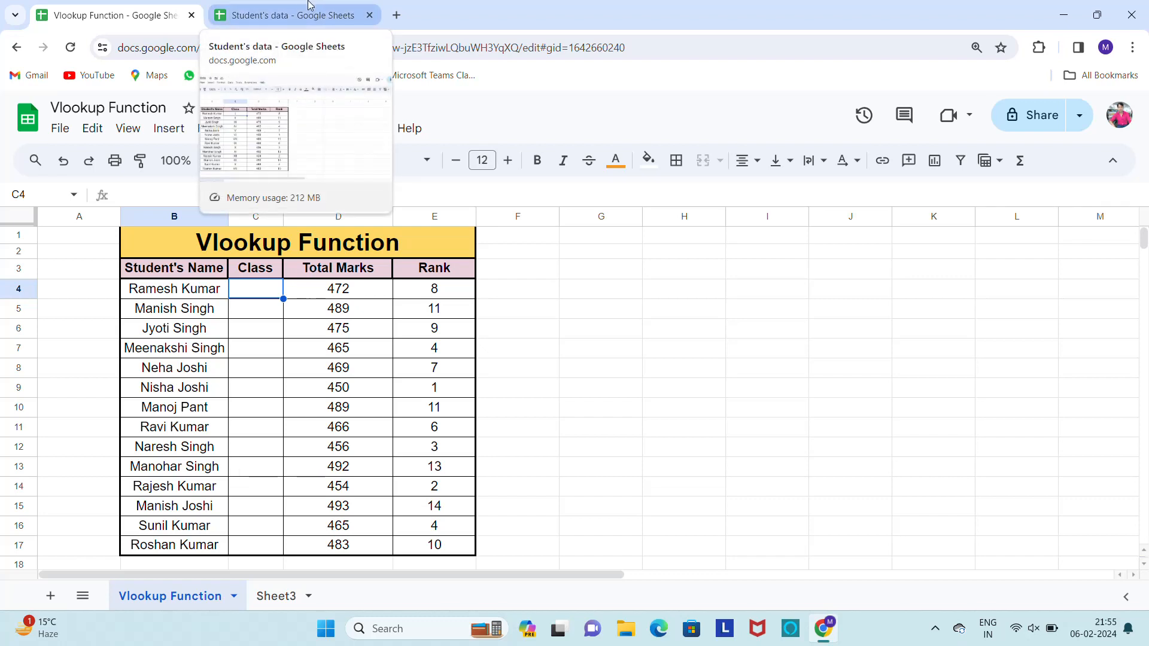
Copy the spreadsheet ID from the URL of the Student's data spreadsheet.
click(309, 5)
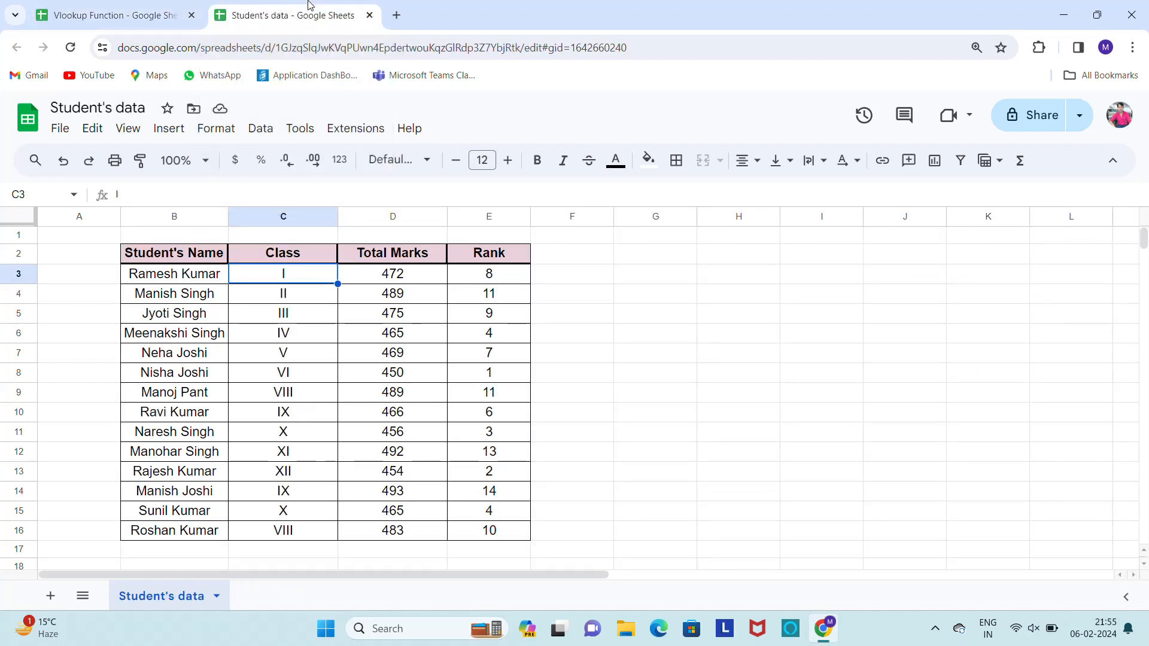
click(517, 48)
key(Right)
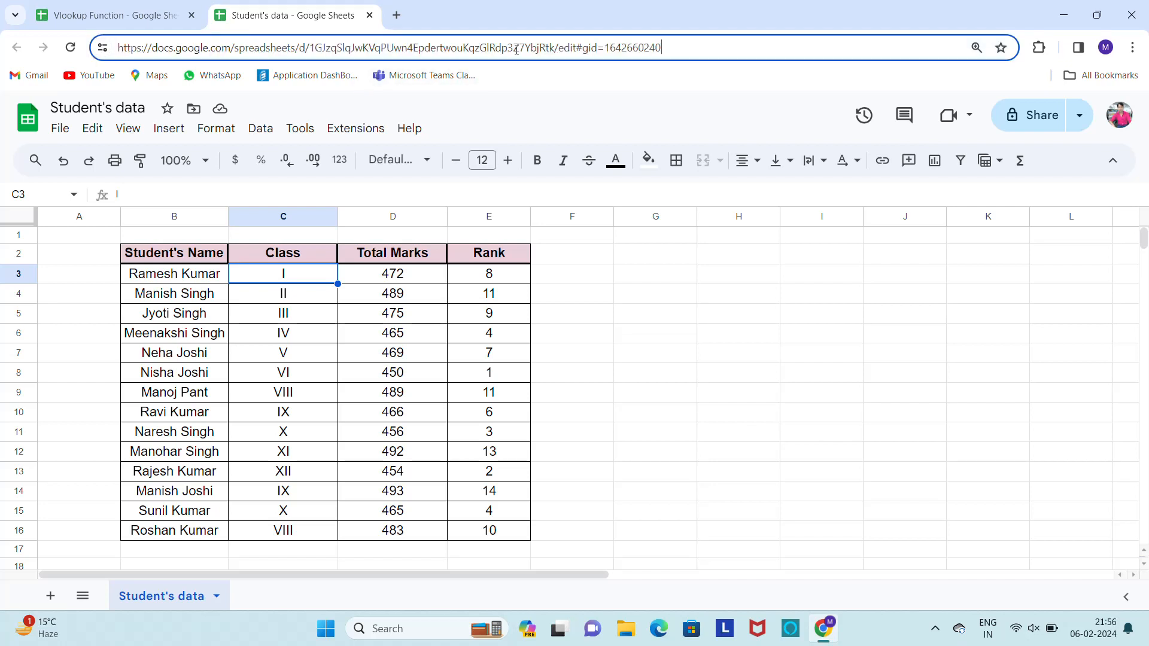
key(Left)
key(Left)
key(Left)
key(Left)
key(Left)
key(Left)
key(Left)
key(Left)
key(Left)
key(Left)
key(Left)
key(Left)
key(Left)
key(Left)
key(Left)
key(Left)
key(Left)
key(Left)
key(Left)
key(Left)
key(ctrl+shift+Left)
key(ctrl+c)
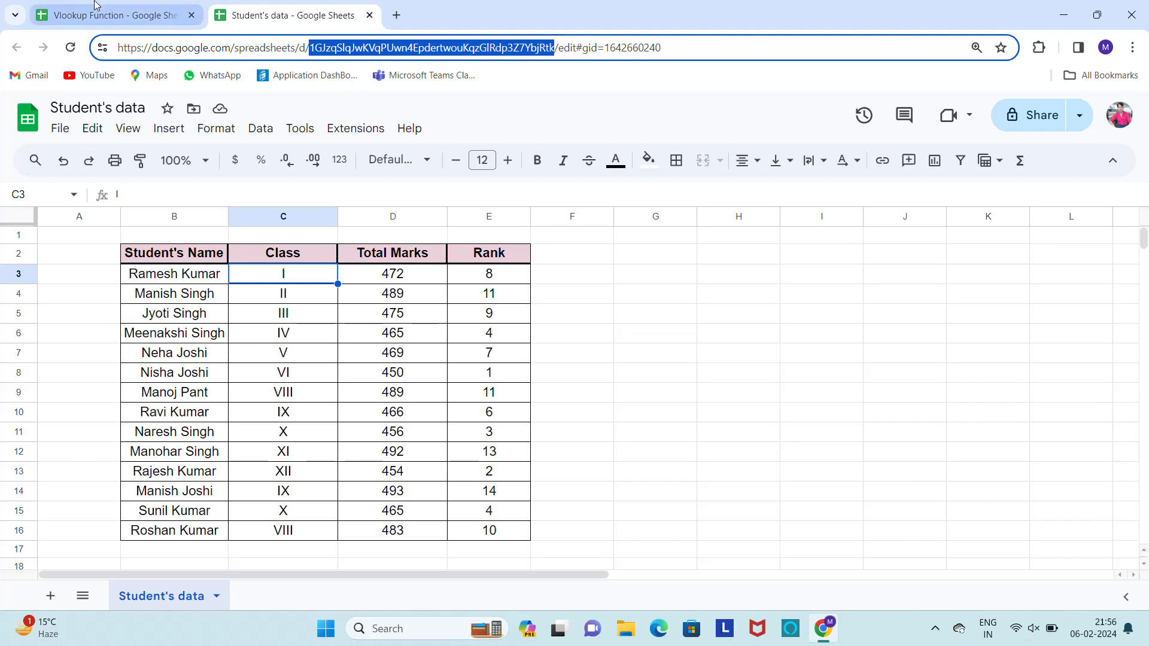
Start a VLOOKUP formula in C4 of the Vlookup Function spreadsheet with B4 as the search key.
click(114, 15)
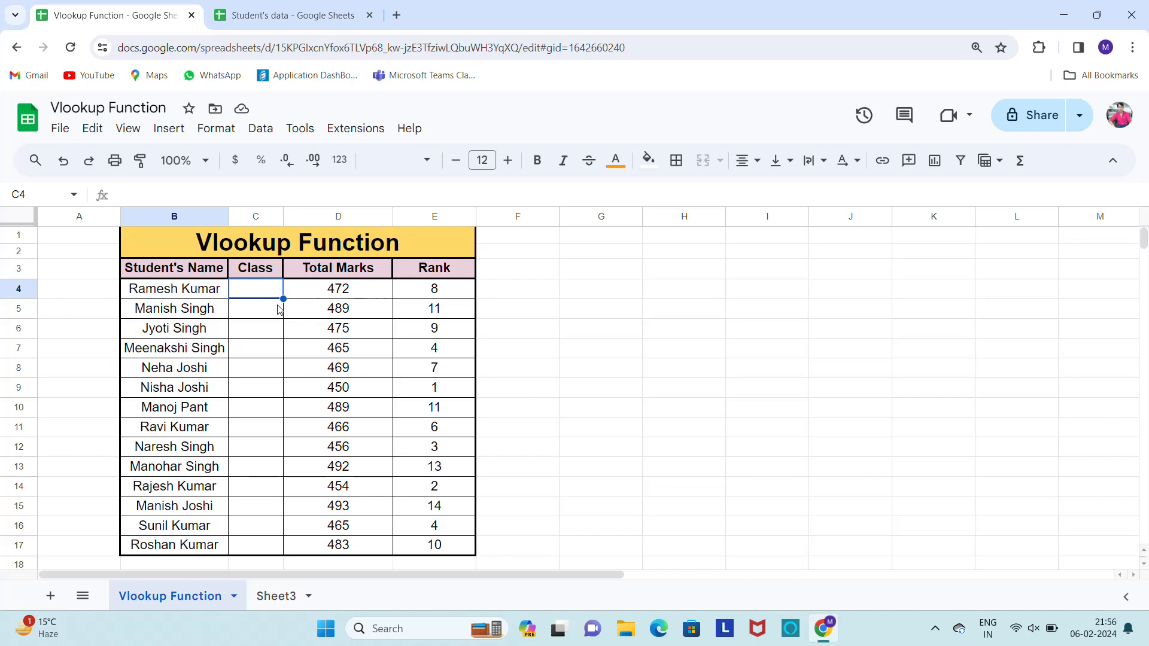
text(=vl)
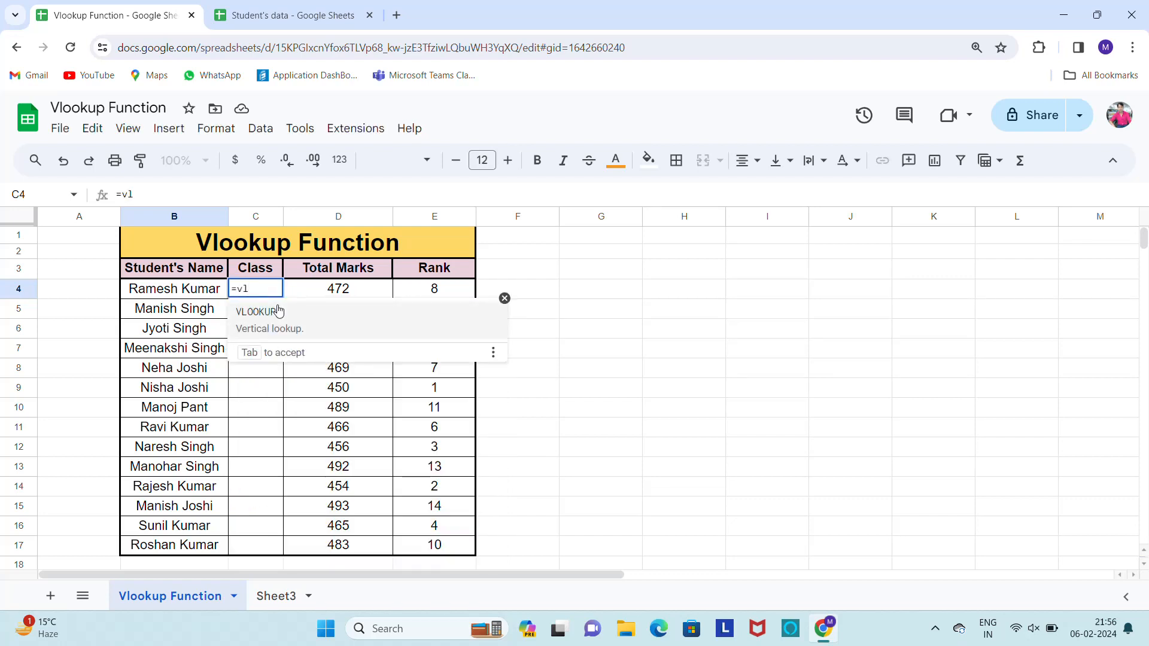
key(Tab)
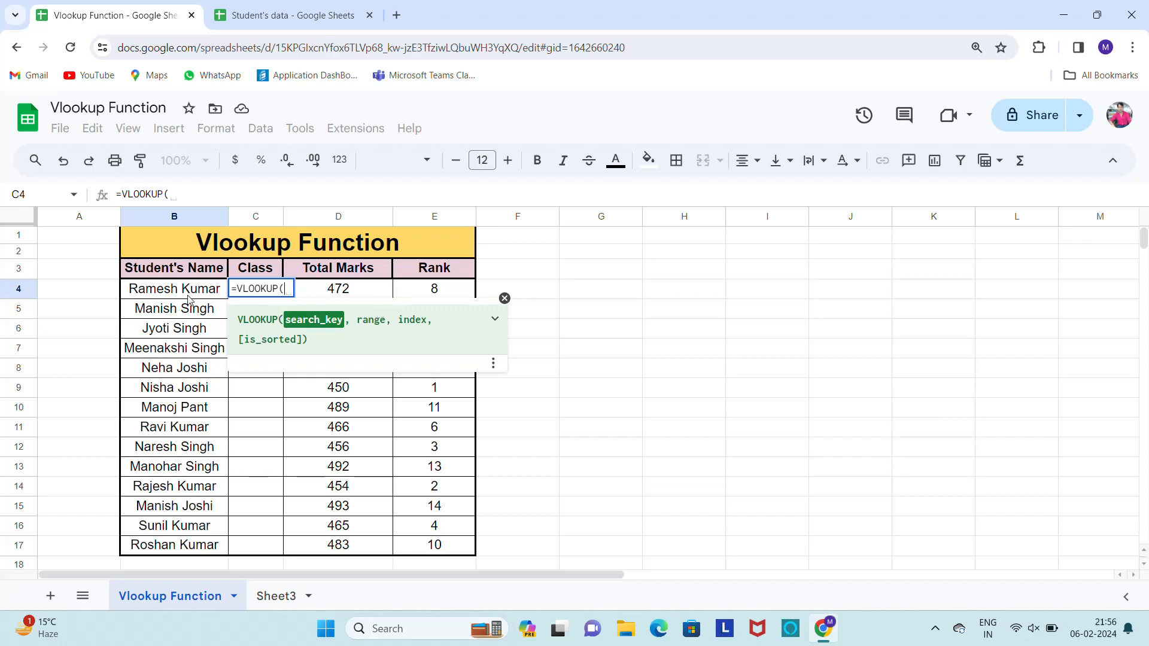
click(161, 292)
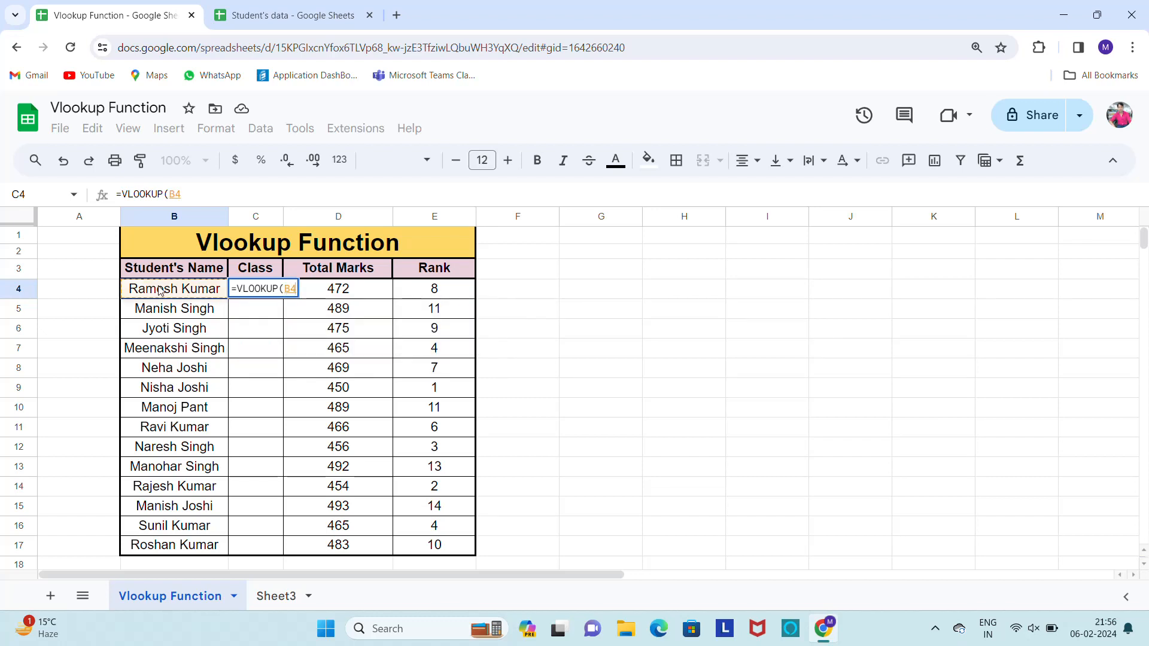
text(,)
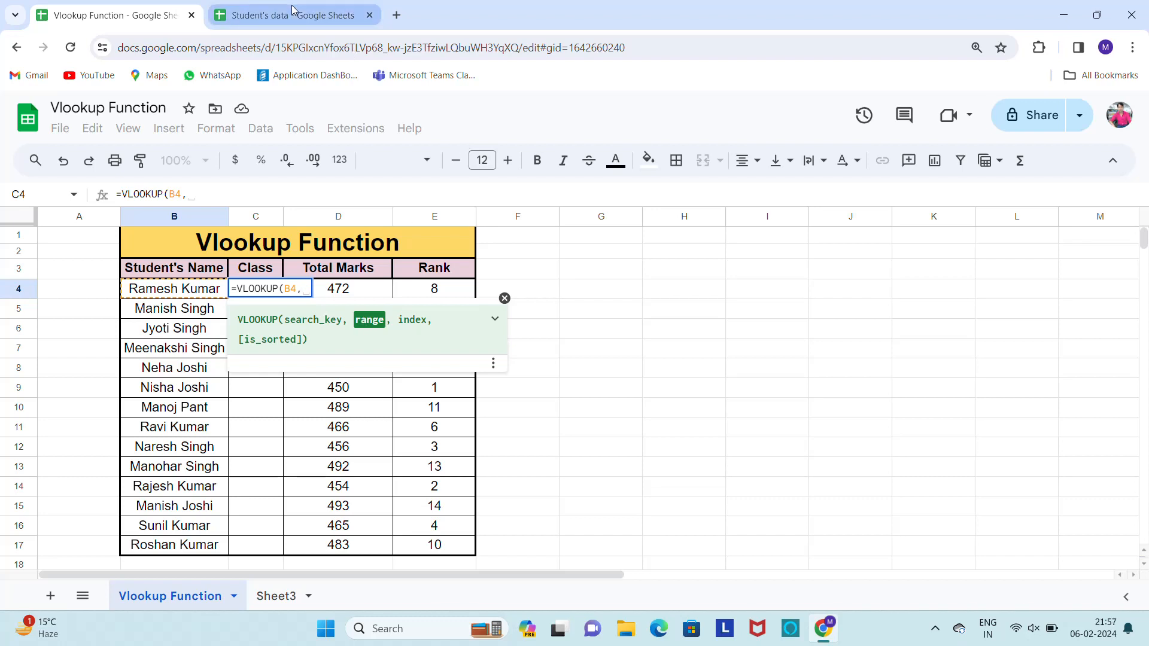
Nest an IMPORTRANGE function as the range argument of the VLOOKUP in C4.
click(312, 8)
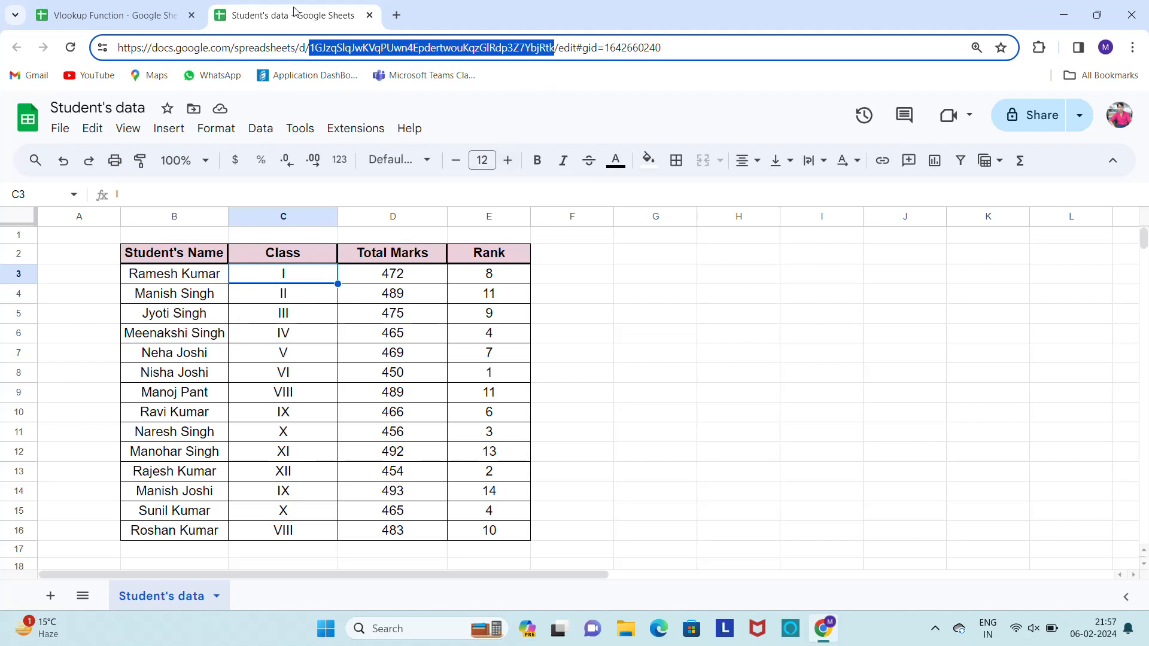
click(154, 5)
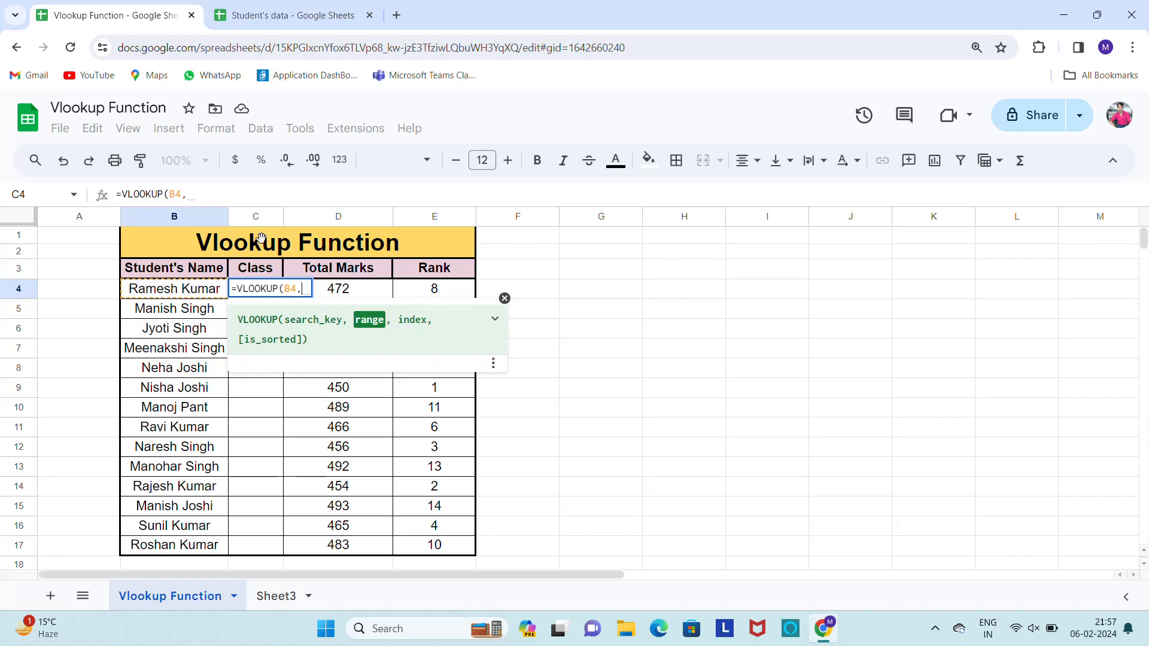
text(imp)
key(Down)
key(Down)
key(Down)
key(Down)
key(Down)
key(Down)
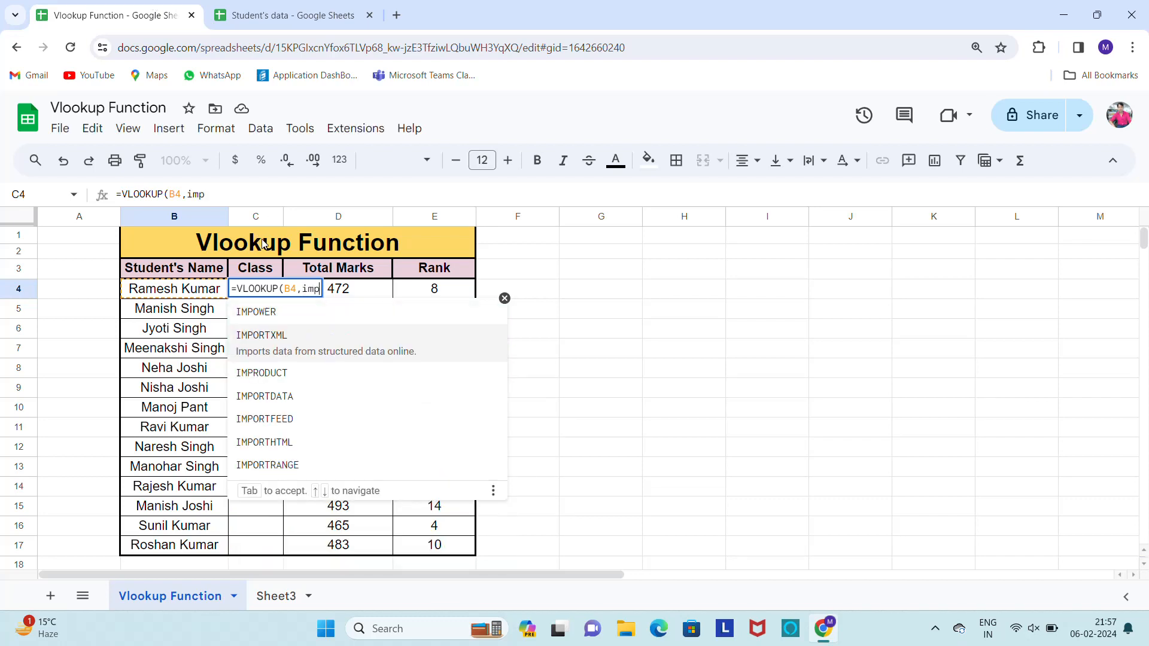
key(Tab)
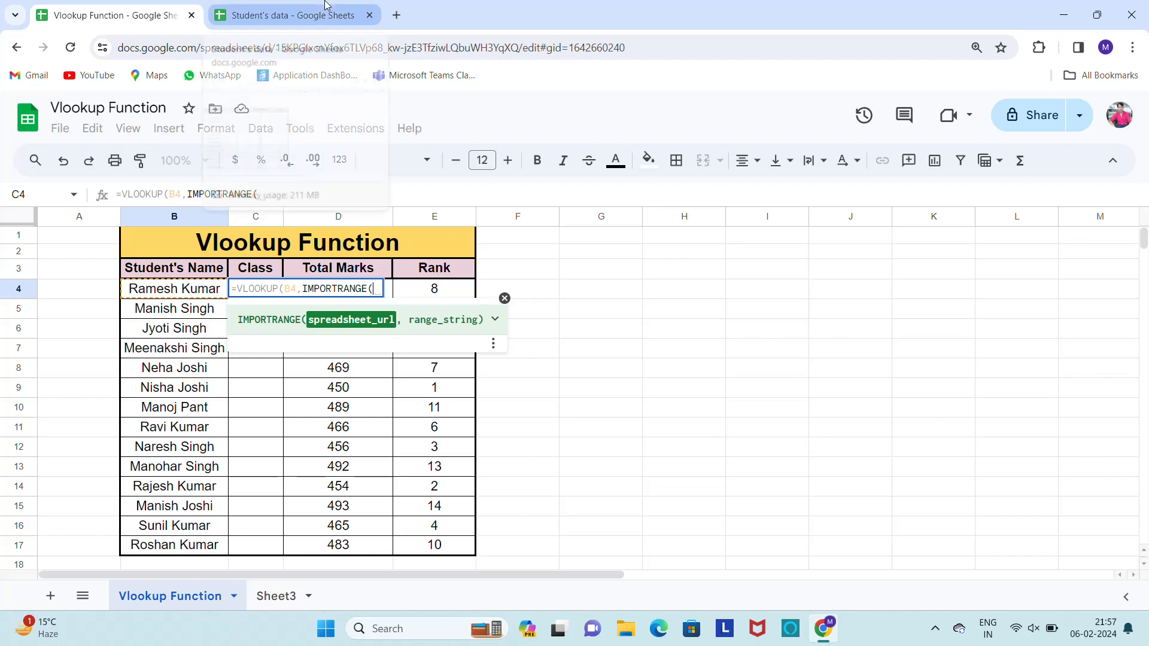
Insert the copied Student's data spreadsheet ID in double quotes as IMPORTRANGE's spreadsheet URL argument, followed by a comma.
click(307, 21)
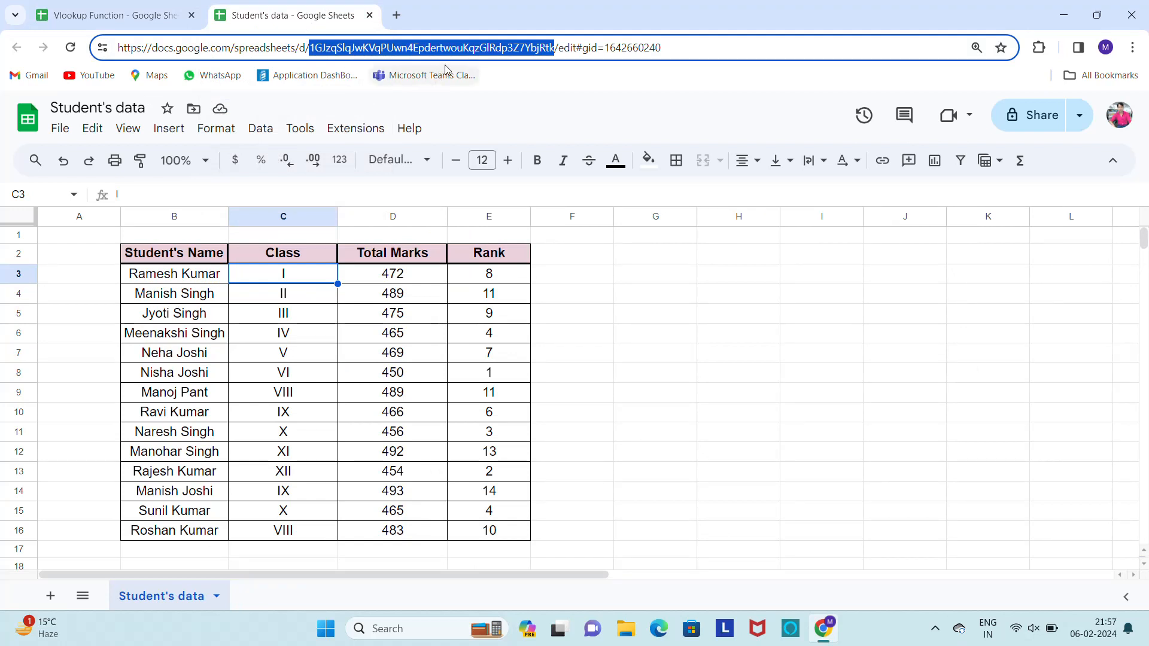
click(135, 12)
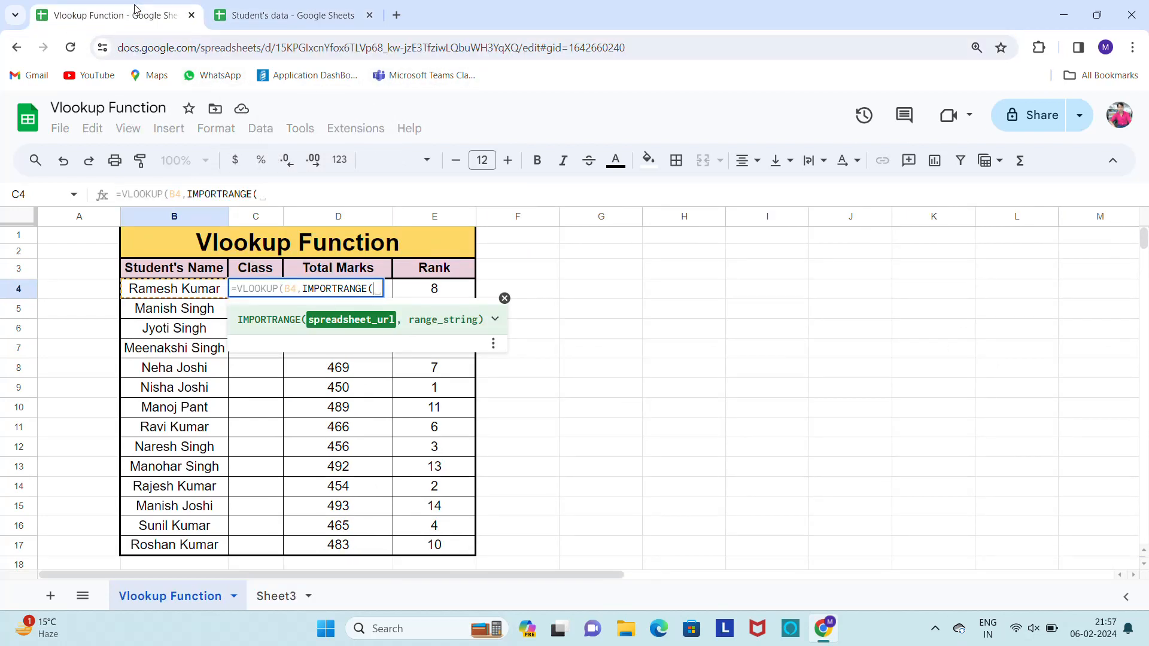
text(")
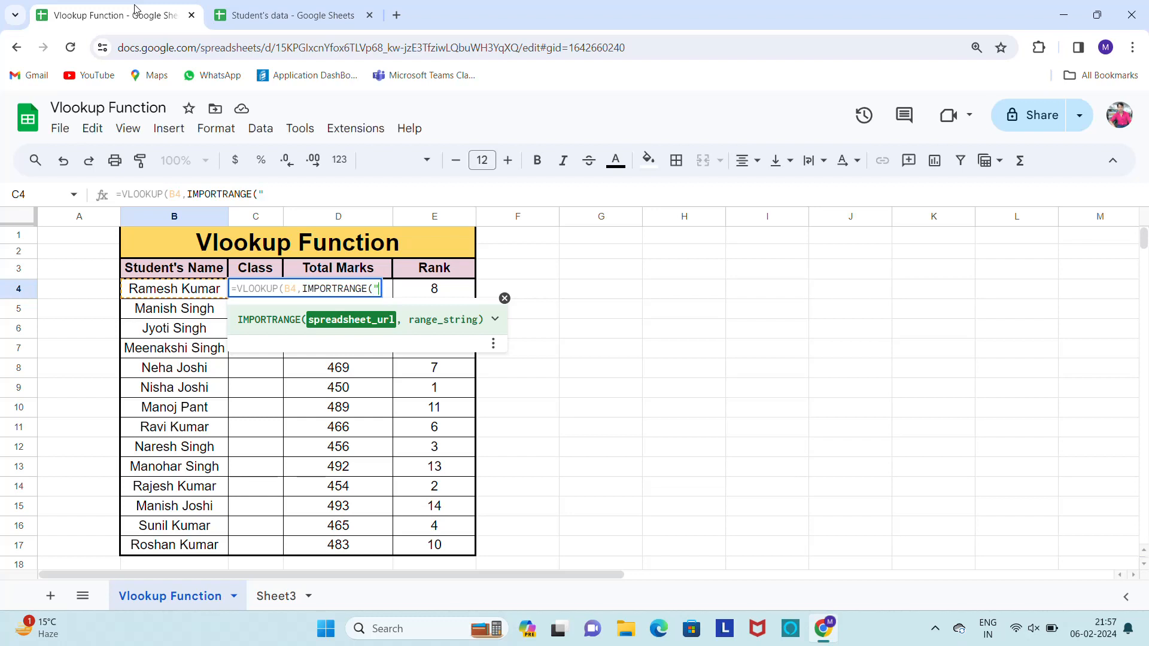
key(ctrl+v)
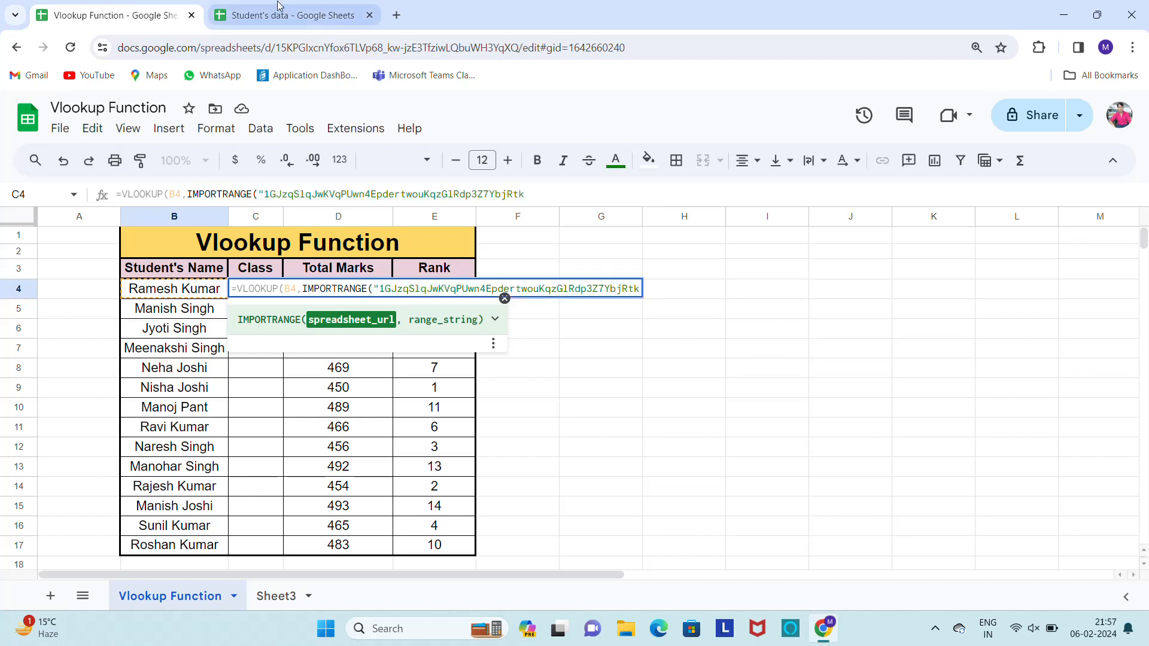
click(286, 14)
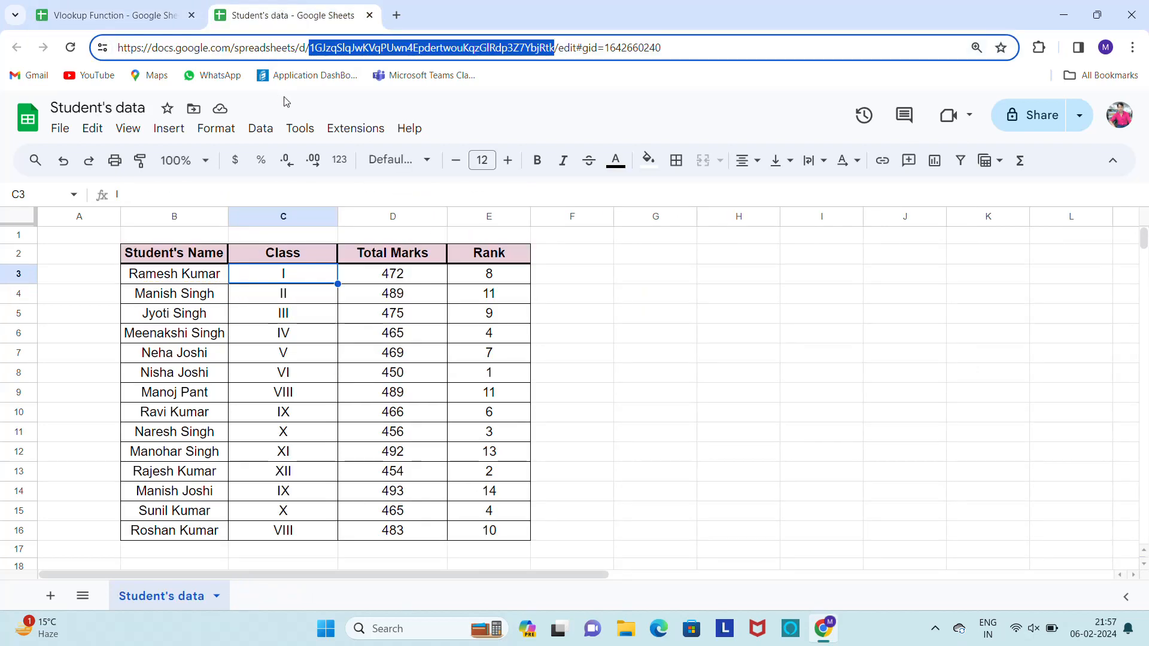
click(111, 6)
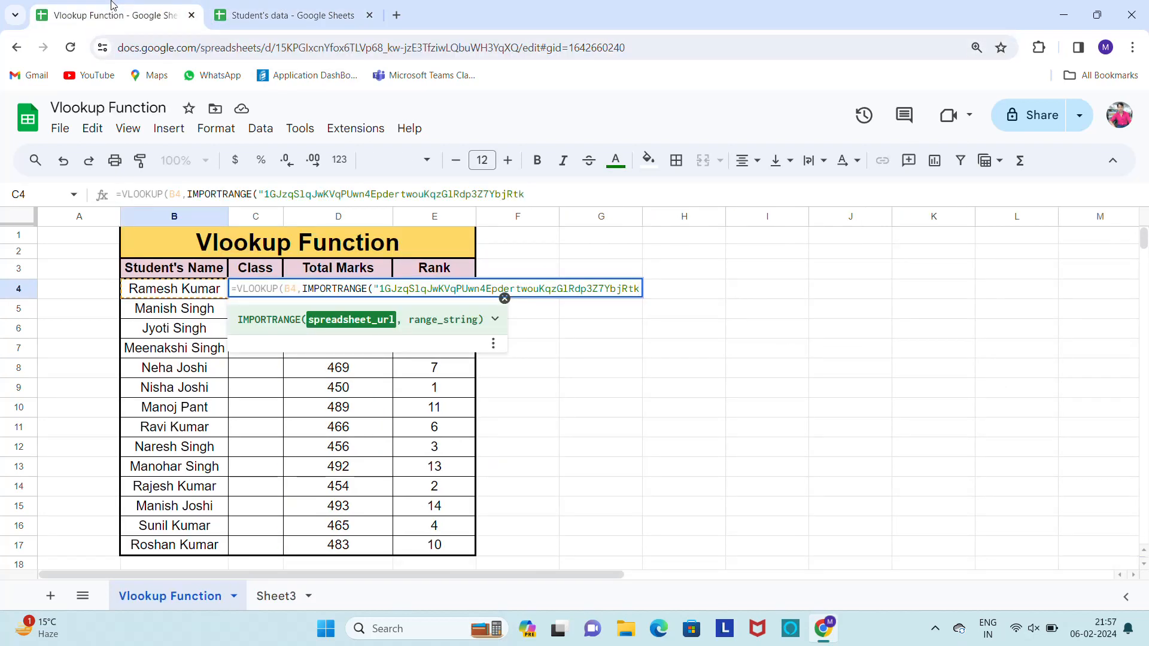
text(",)
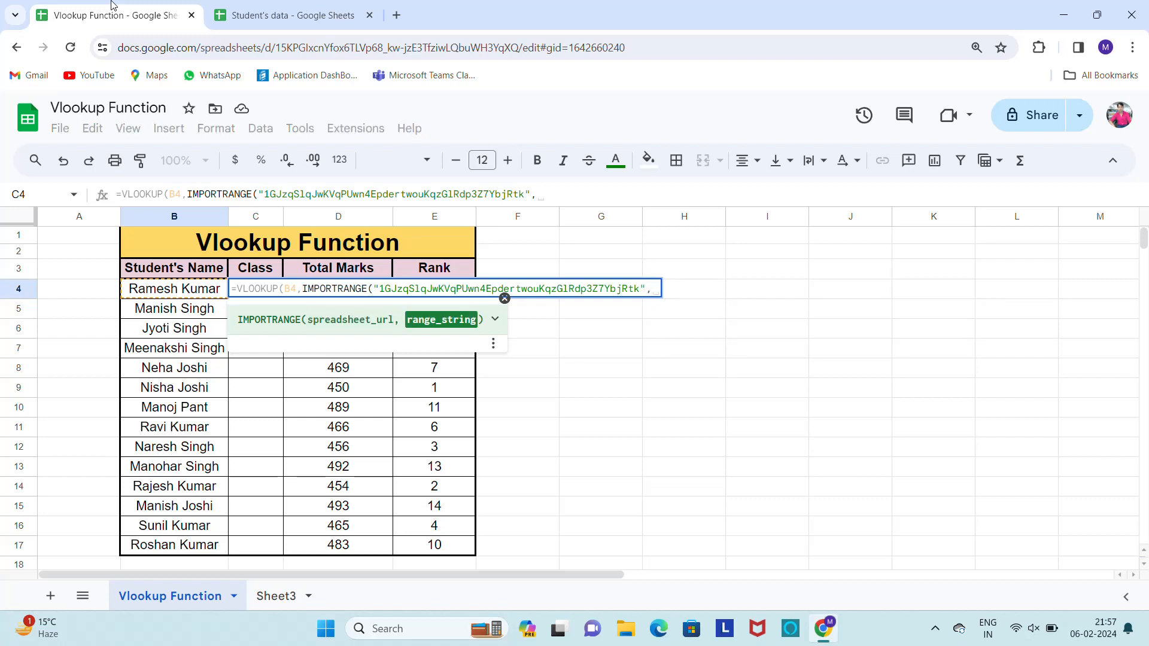
Begin IMPORTRANGE's quoted range string with the sheet name copied from the source spreadsheet, Student's data, followed by an exclamation mark.
text(")
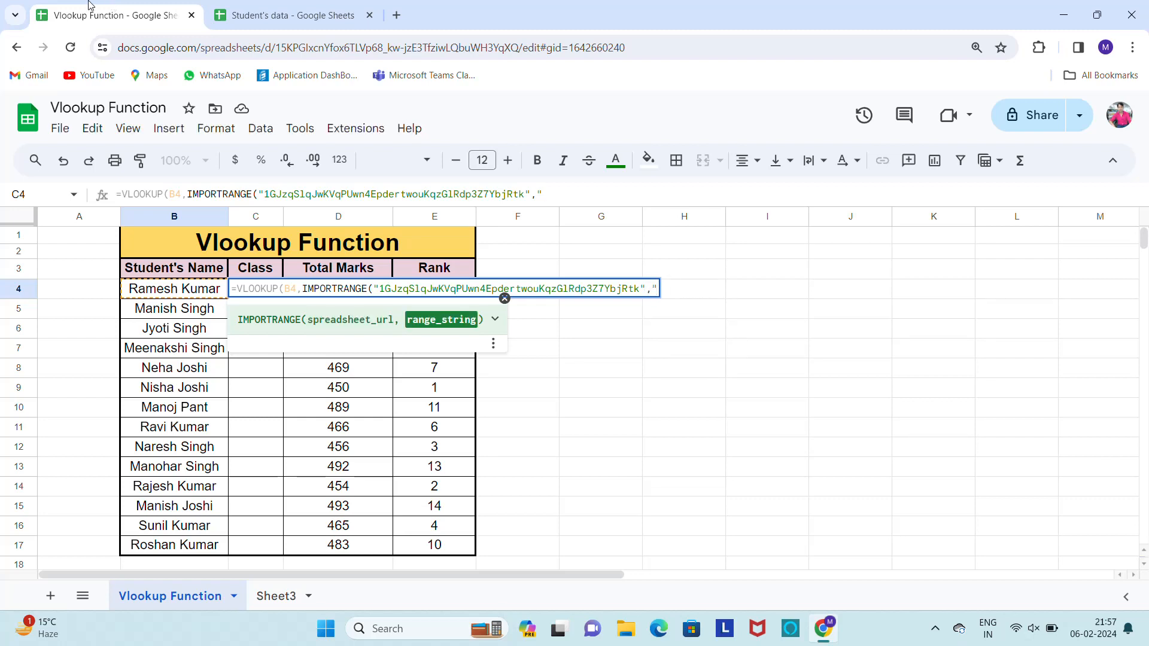
click(282, 12)
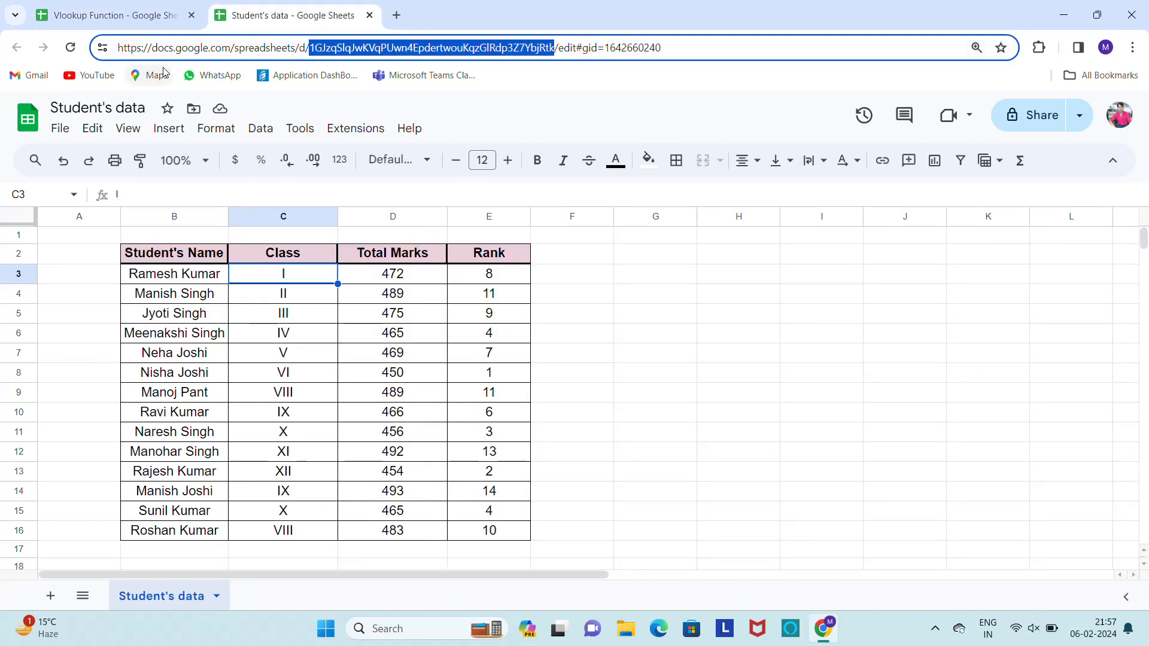
click(216, 597)
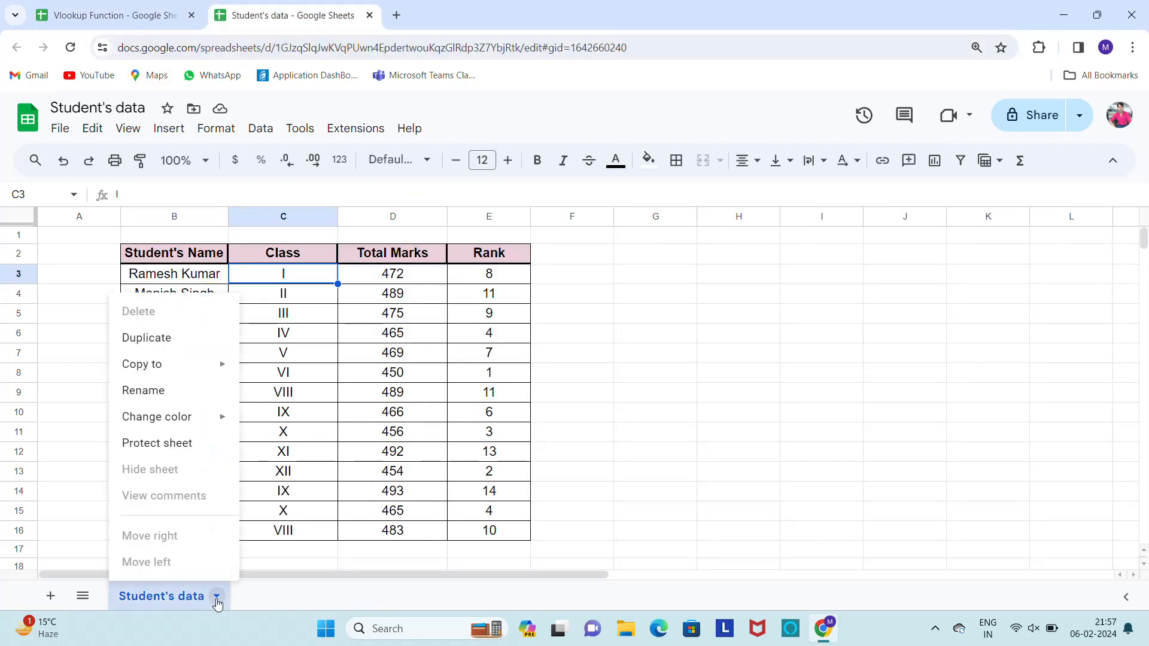
click(174, 392)
key(ctrl+c)
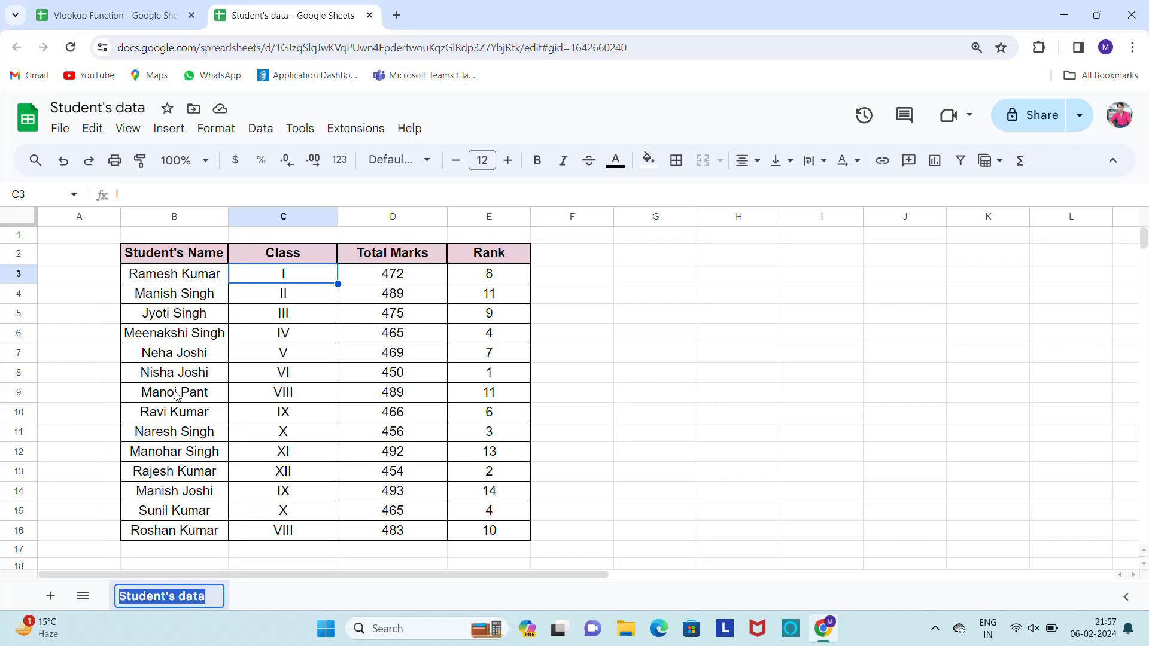
click(110, 7)
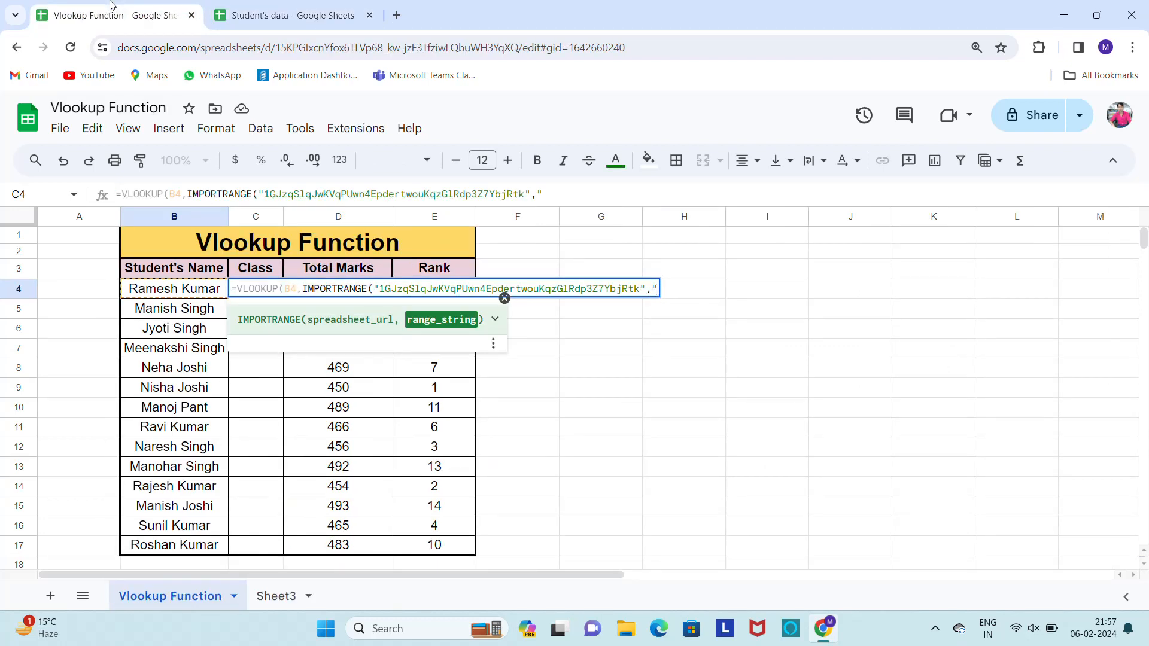
key(ctrl+v)
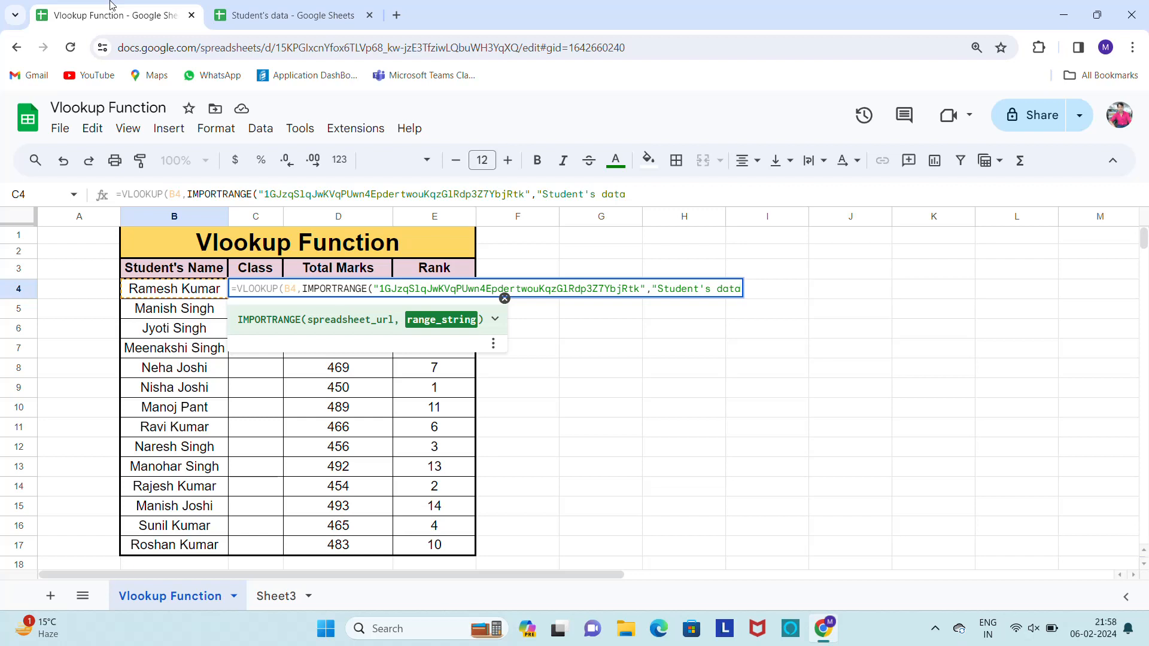
text(!)
Complete the range string with the source table's range B3:E and close the IMPORTRANGE function.
click(313, 5)
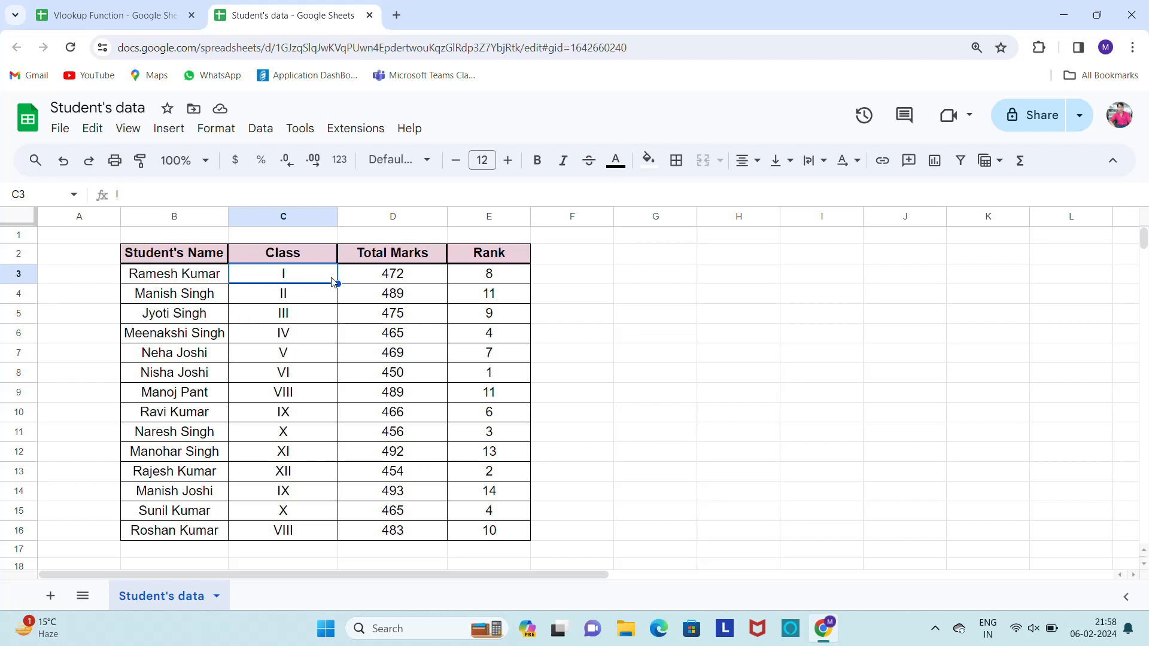
click(104, 5)
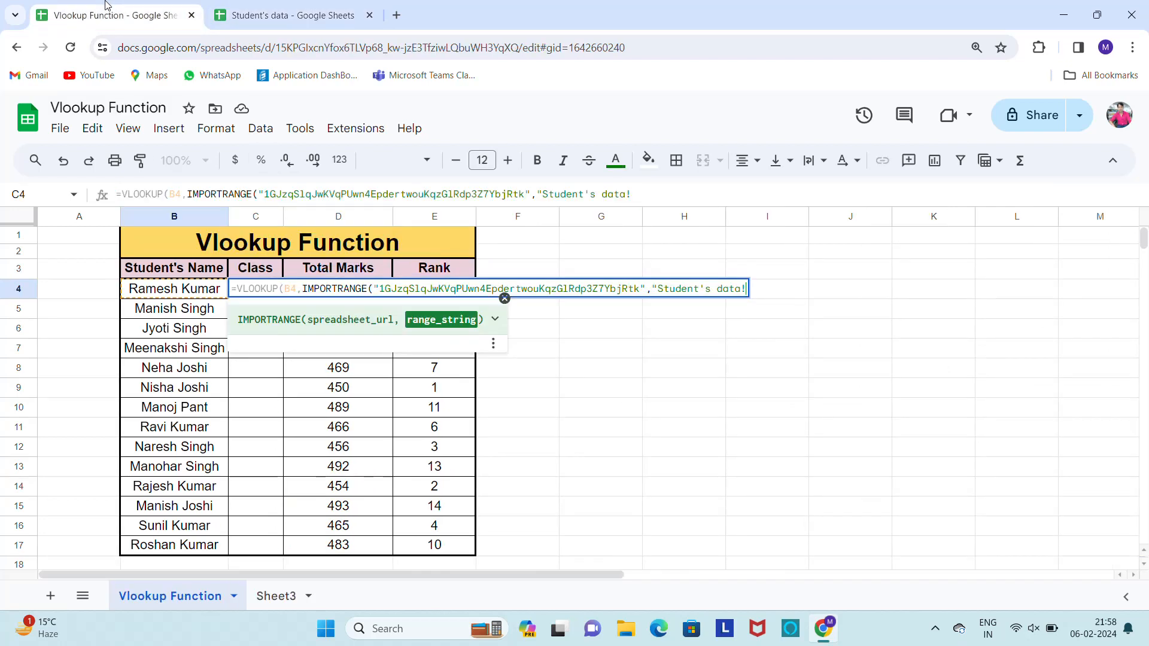
text(B3:E"),)
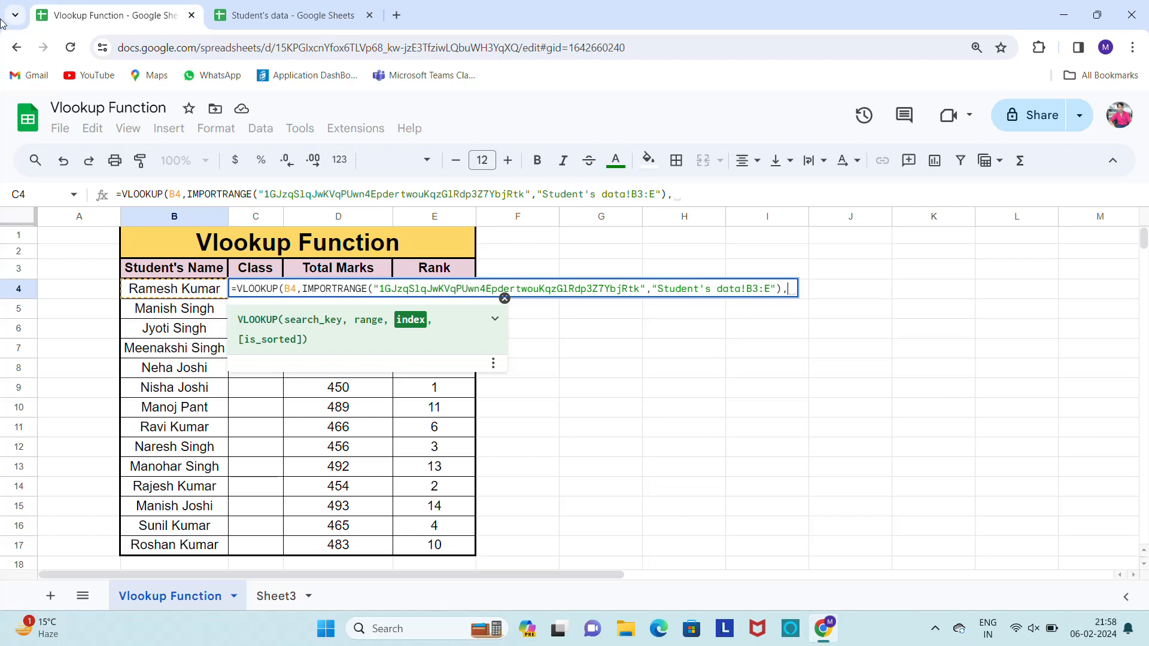
Finish the VLOOKUP in C4 with column index 2 and is_sorted 0, and enter the formula.
click(272, 13)
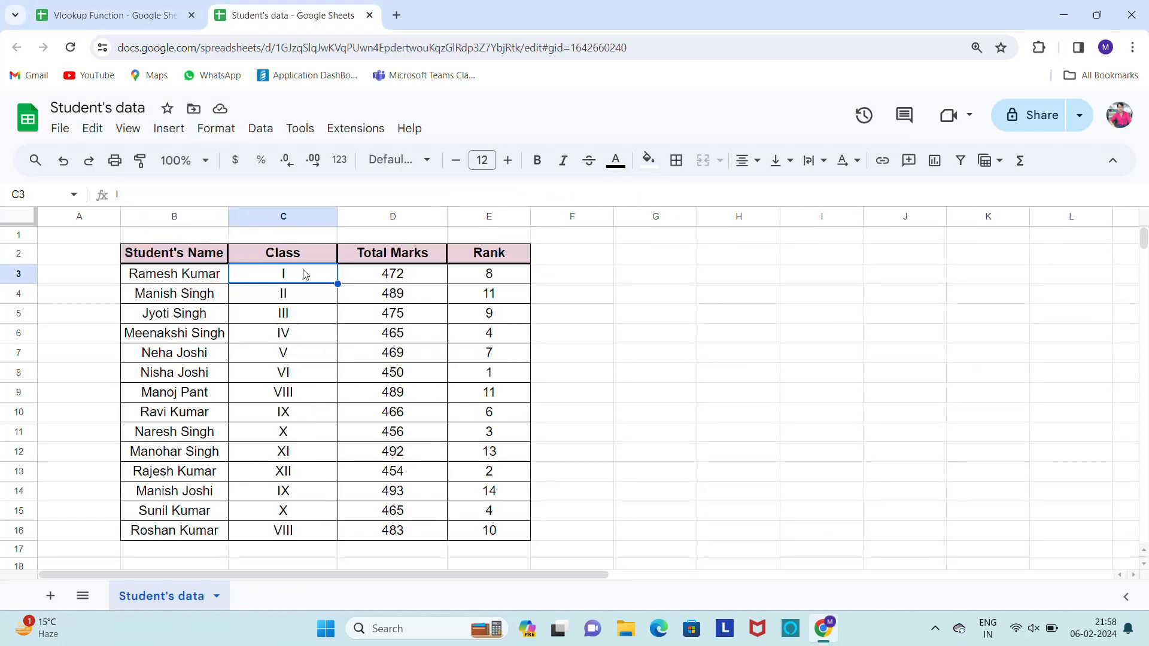
click(89, 7)
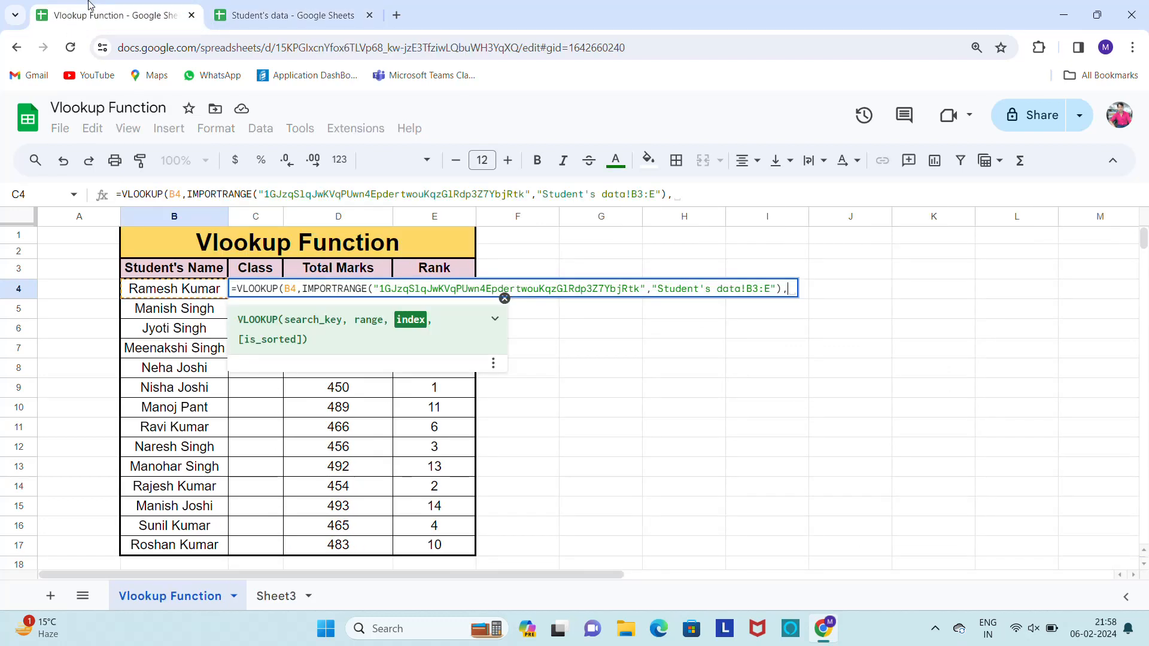
text(2)
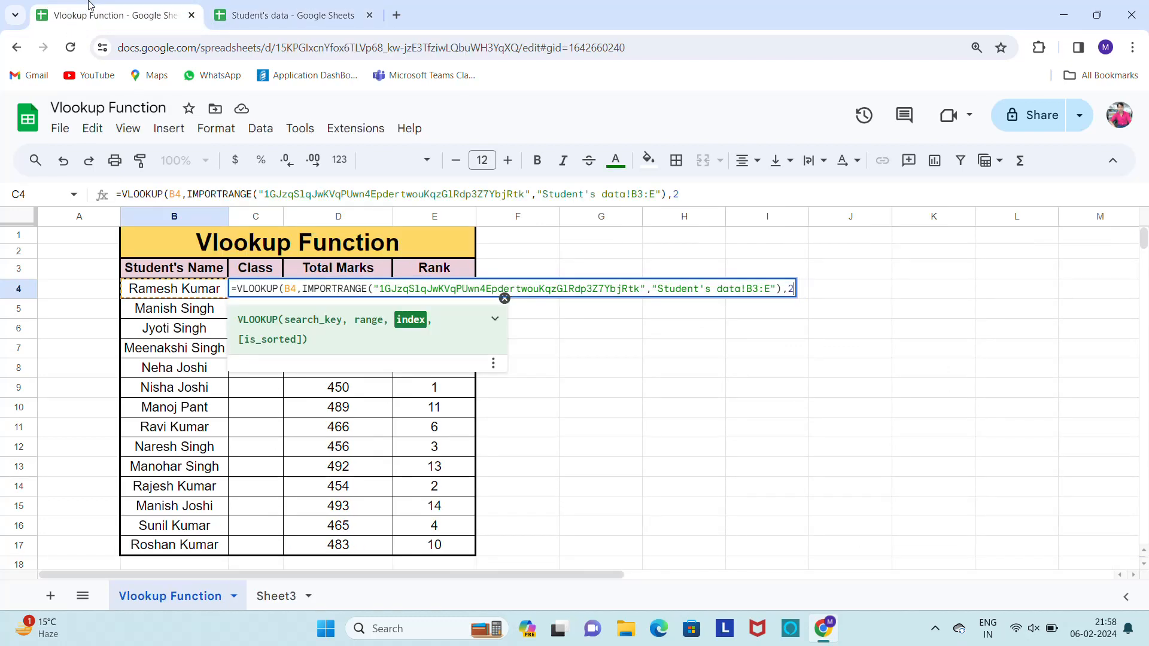
text(,0)
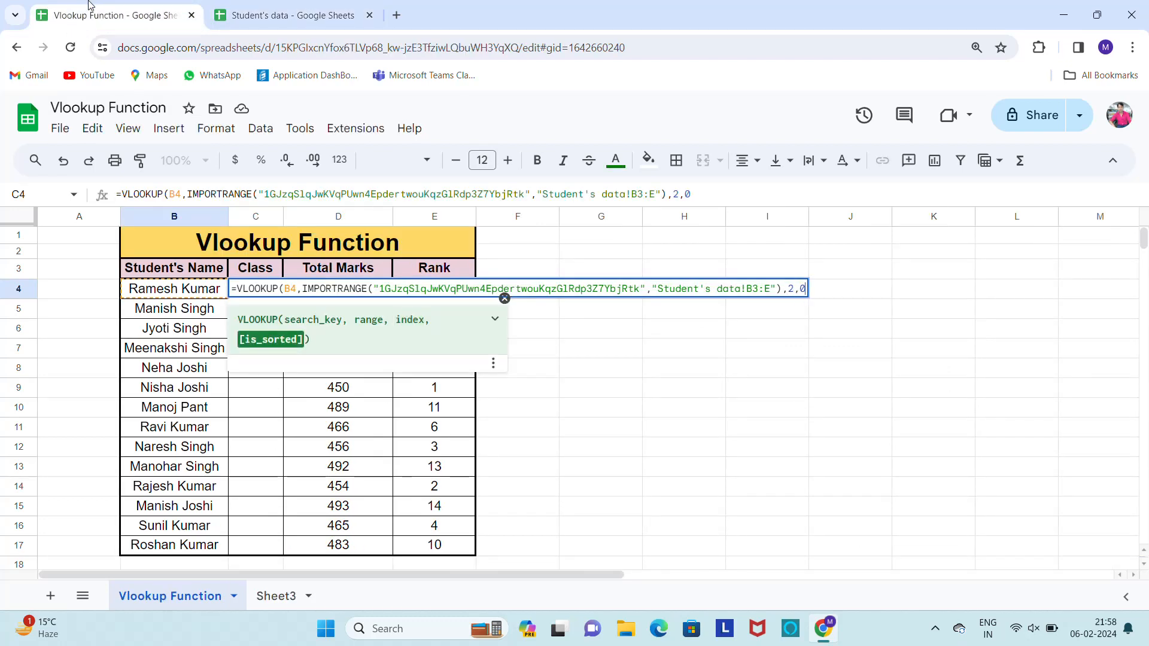
text())
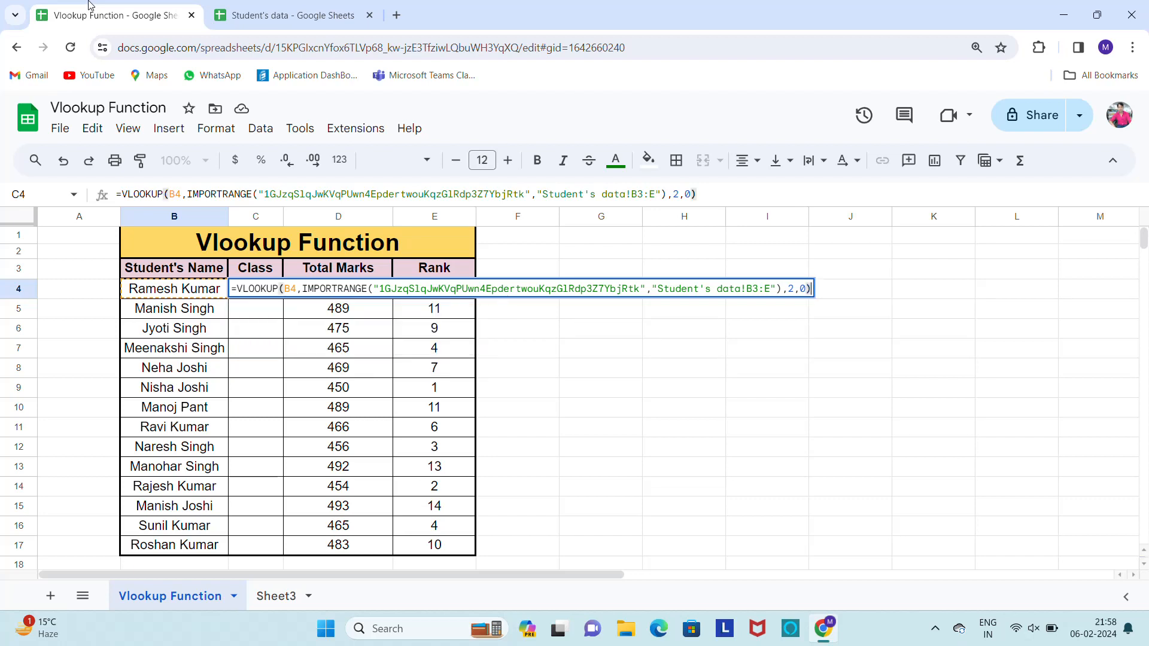
key(Return)
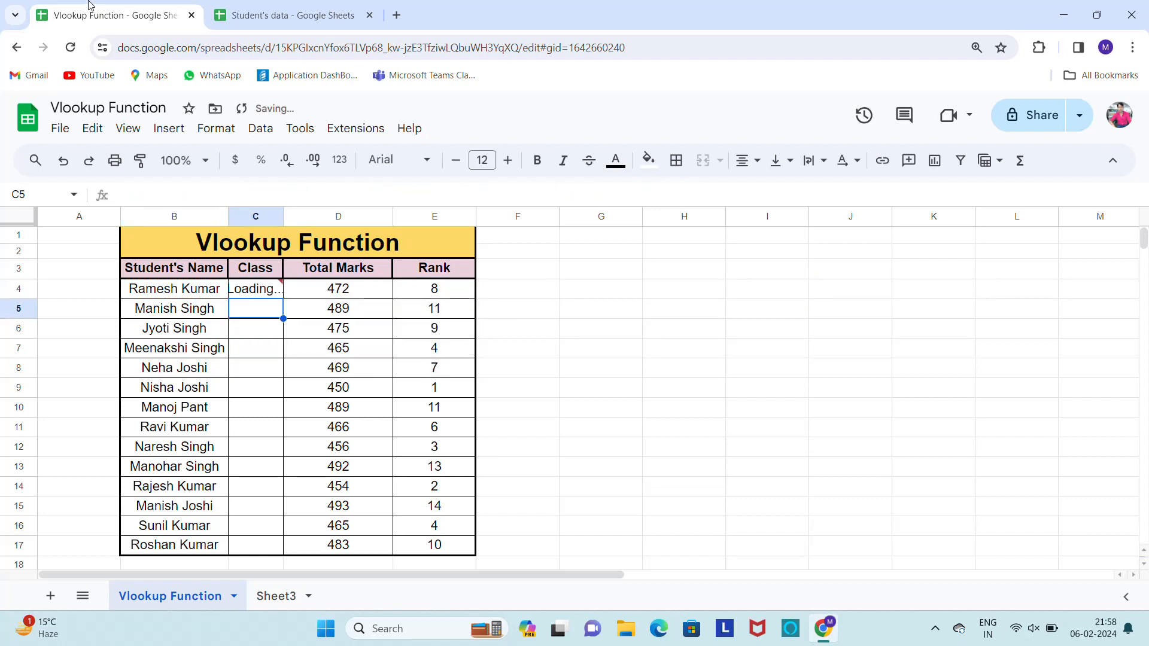
key(Up)
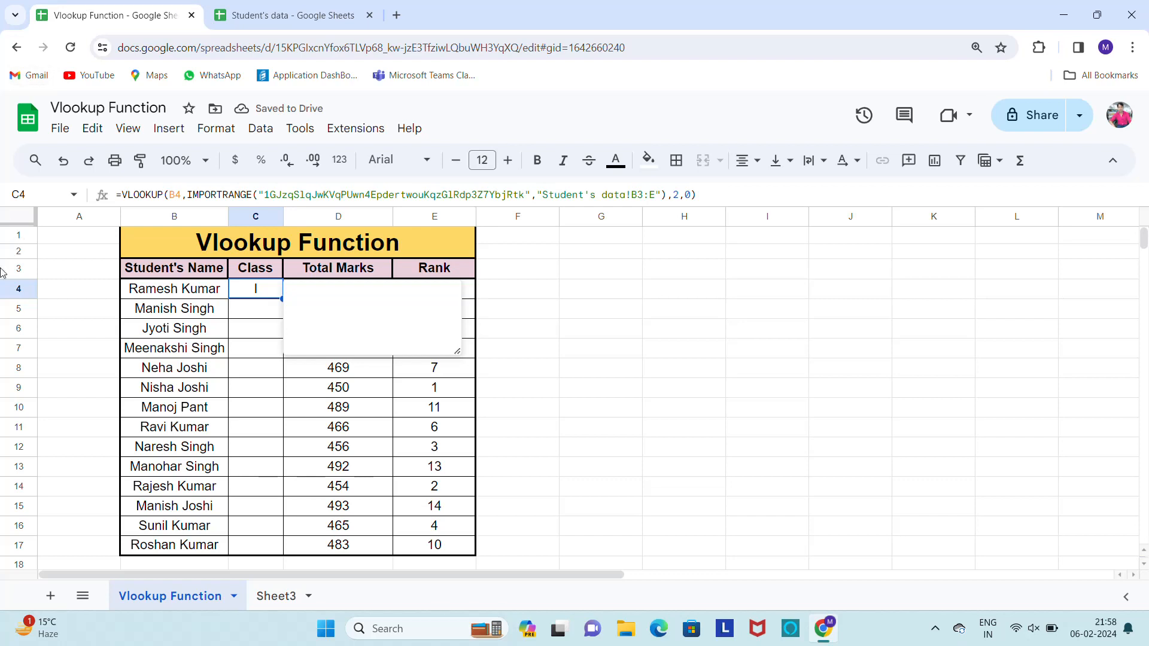
Copy the VLOOKUP formula from C4 down the Class column through C17.
click(258, 311)
key(Up)
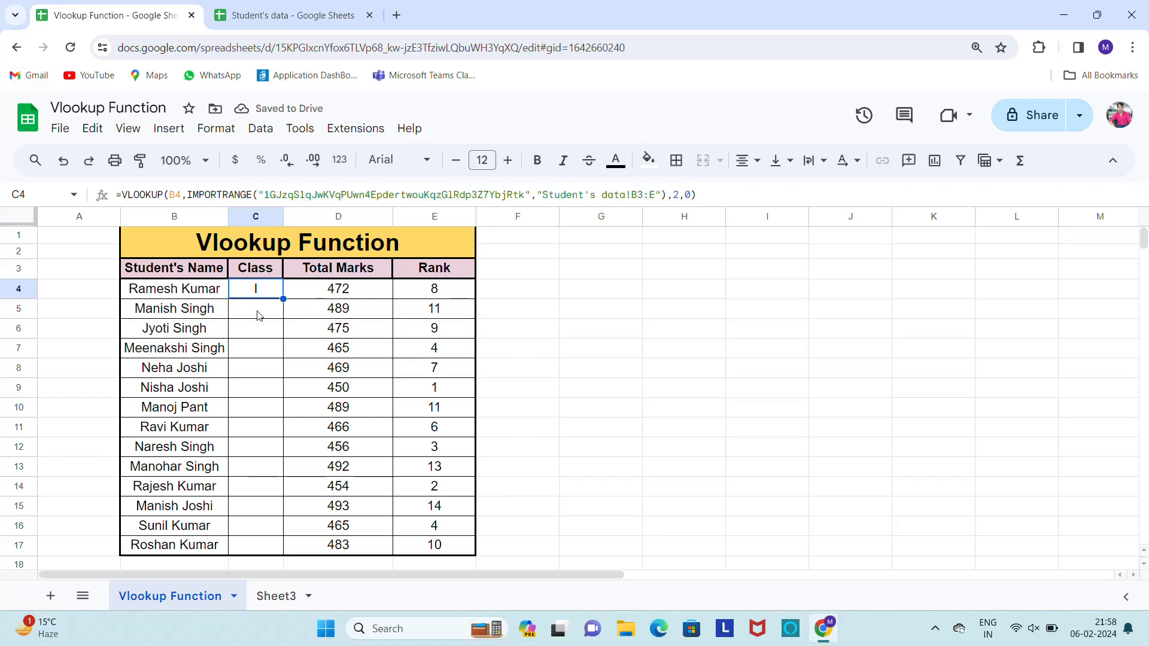
key(ctrl+c)
key(Left)
key(ctrl+Down)
key(Right)
key(ctrl+shift+Up)
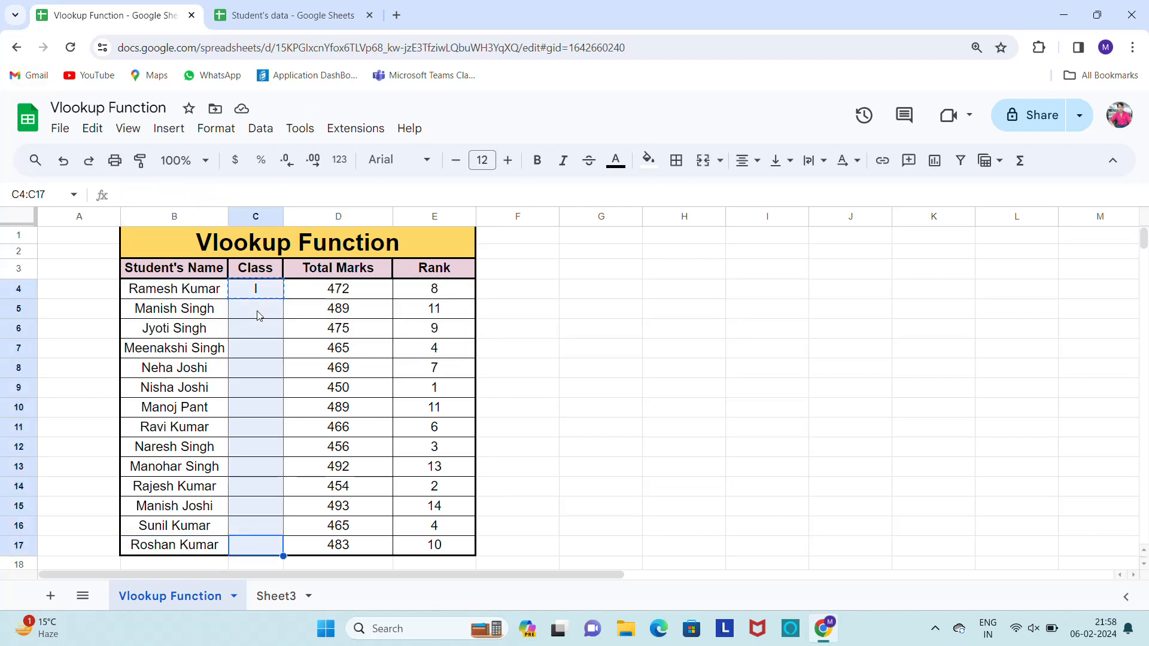
key(ctrl+v)
key(ctrl+Up)
key(Down)
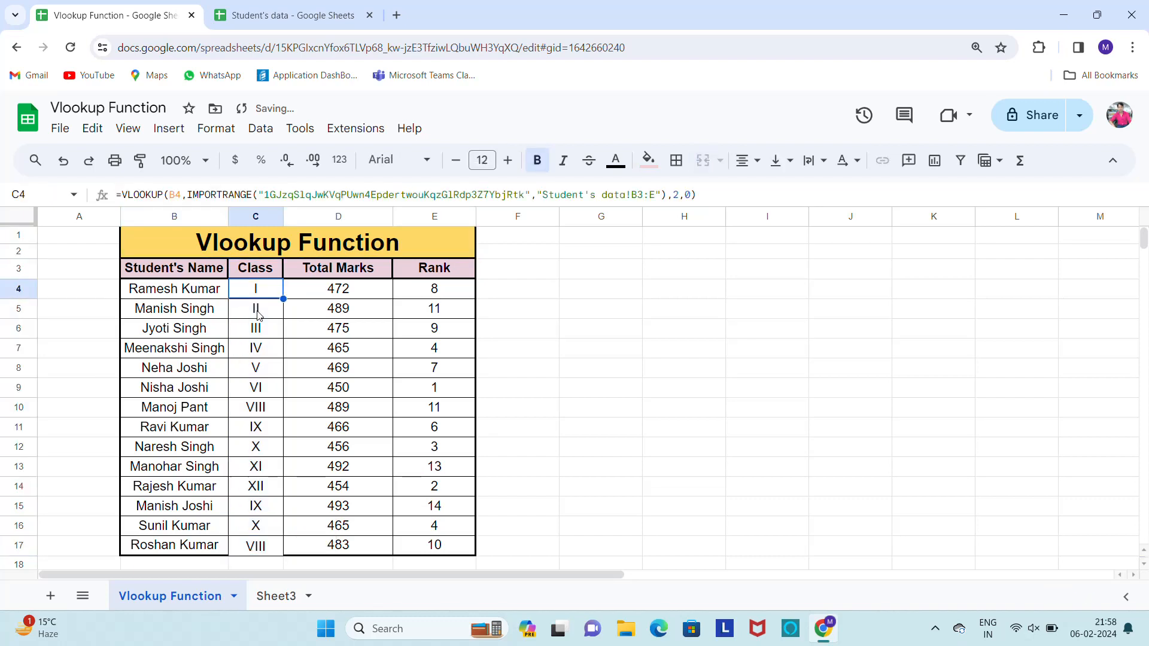
key(Right)
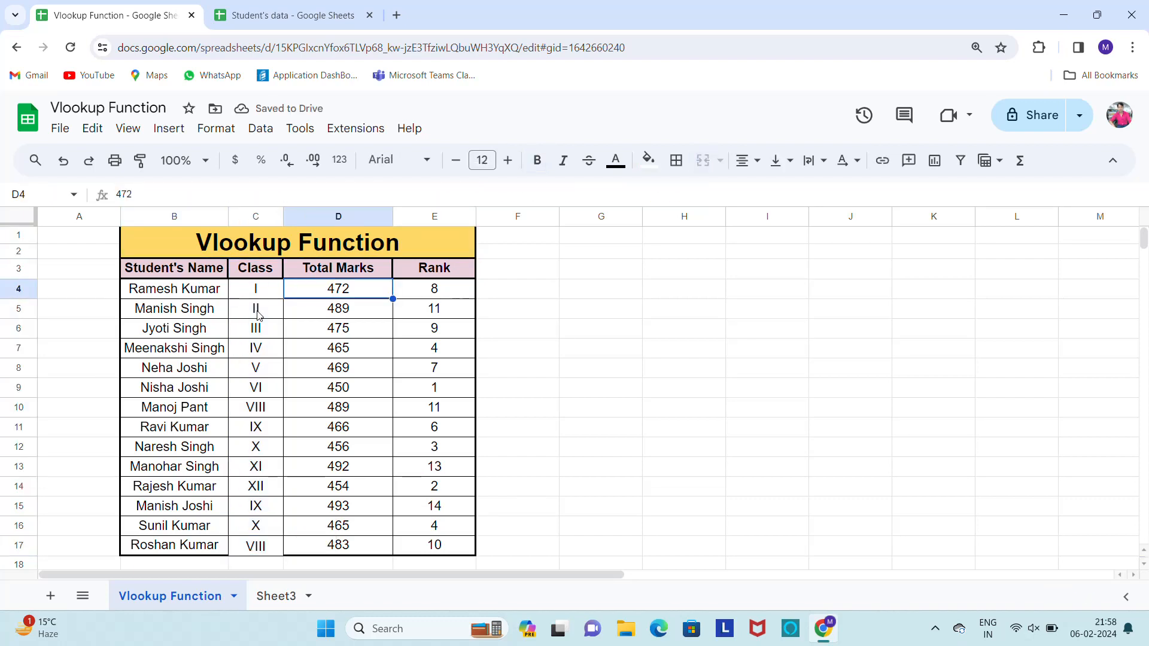
key(Left)
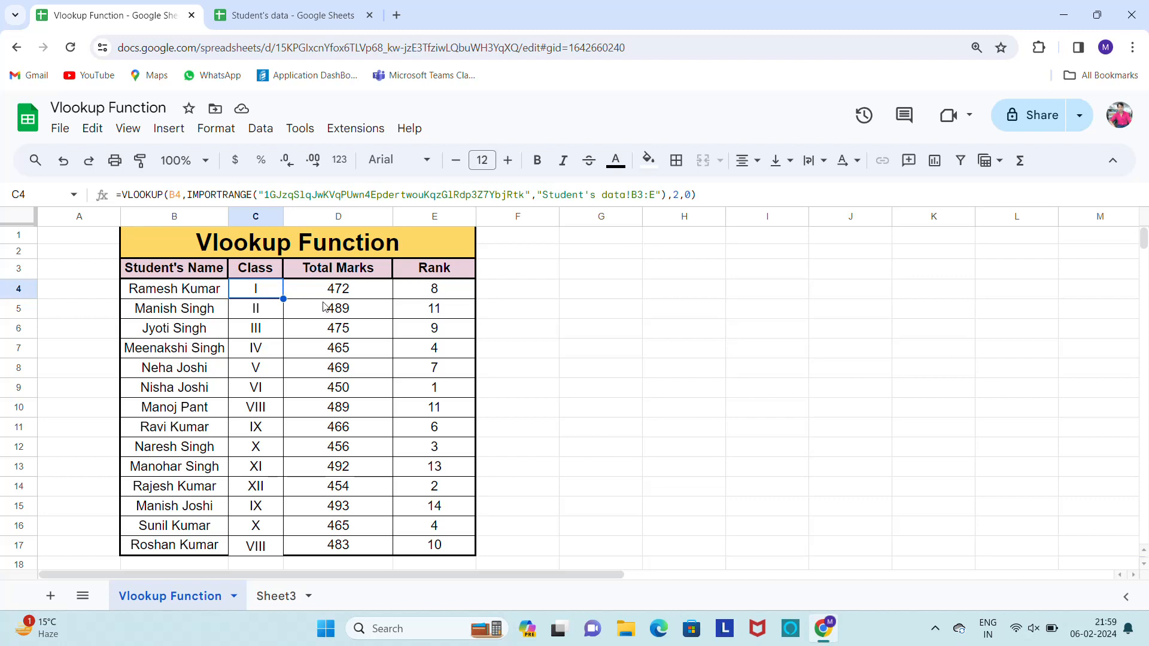
Clear the existing values from D4:D17 in the Total Marks column and select D4.
click(347, 296)
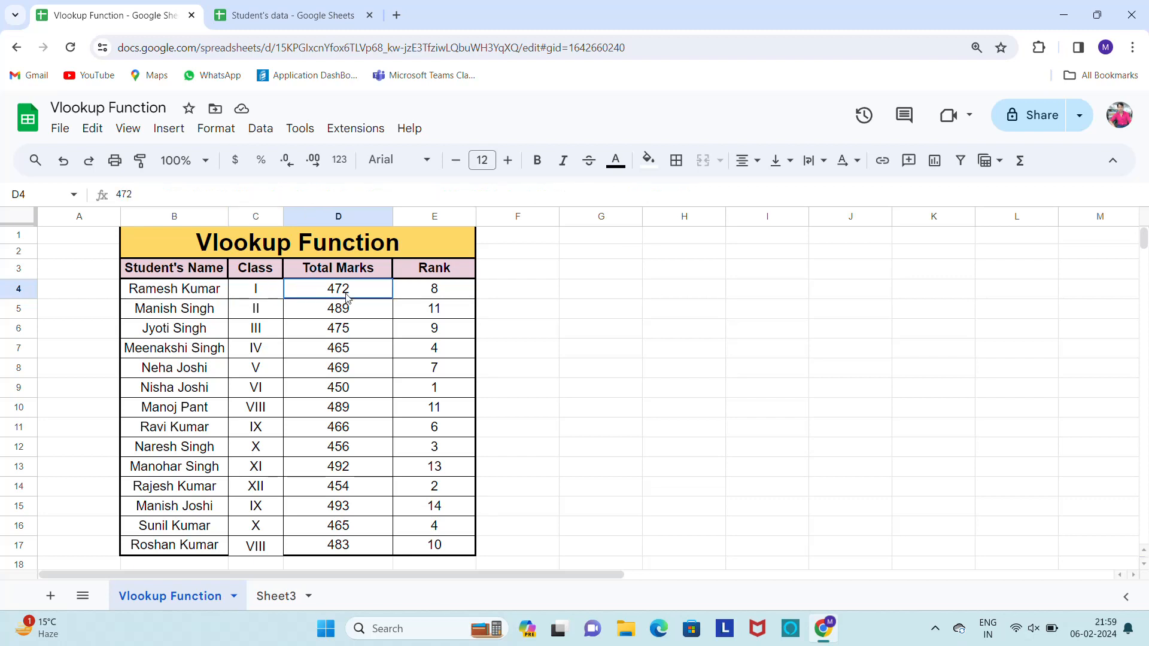
key(ctrl+shift+Down)
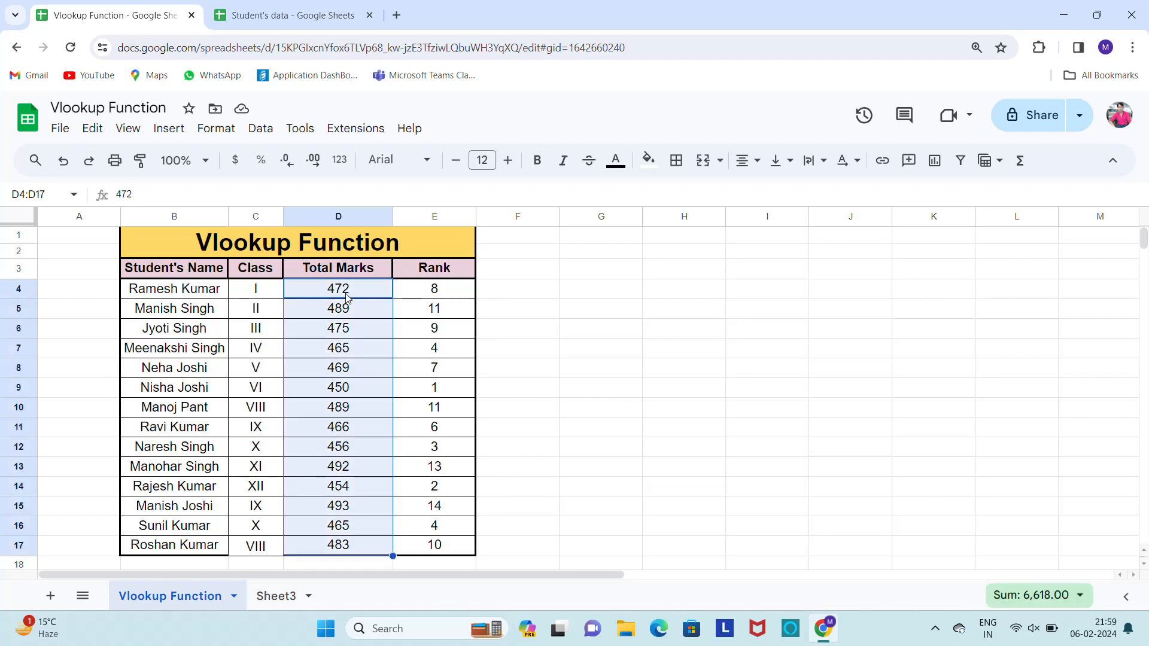
key(Delete)
key(Up)
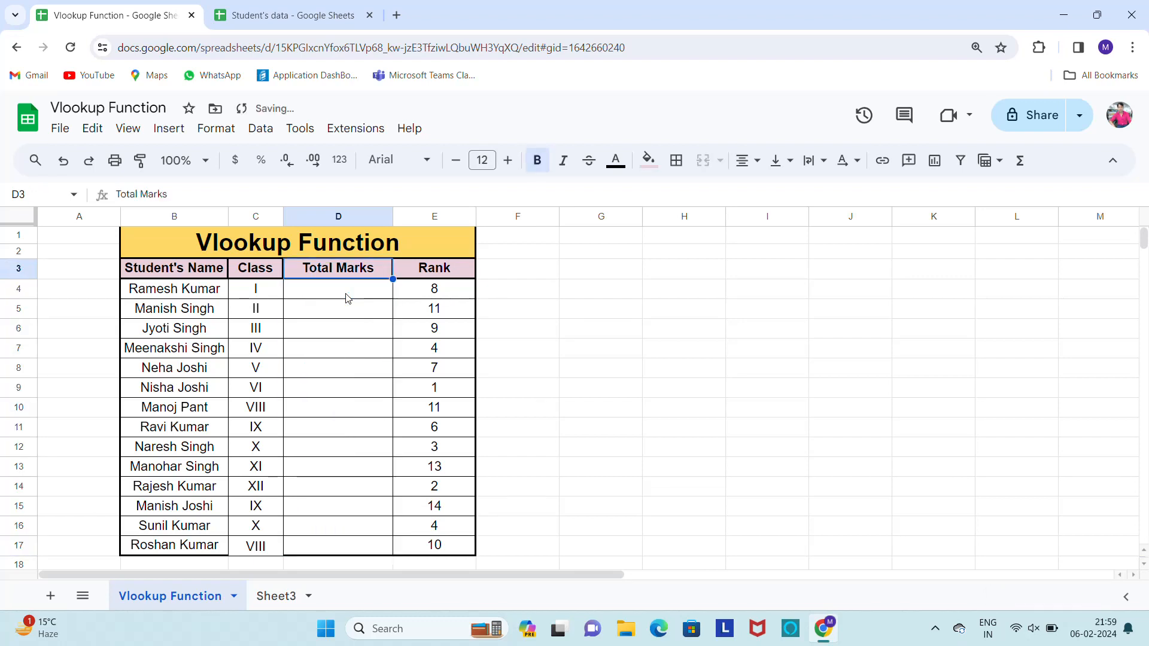
key(Down)
key(Left)
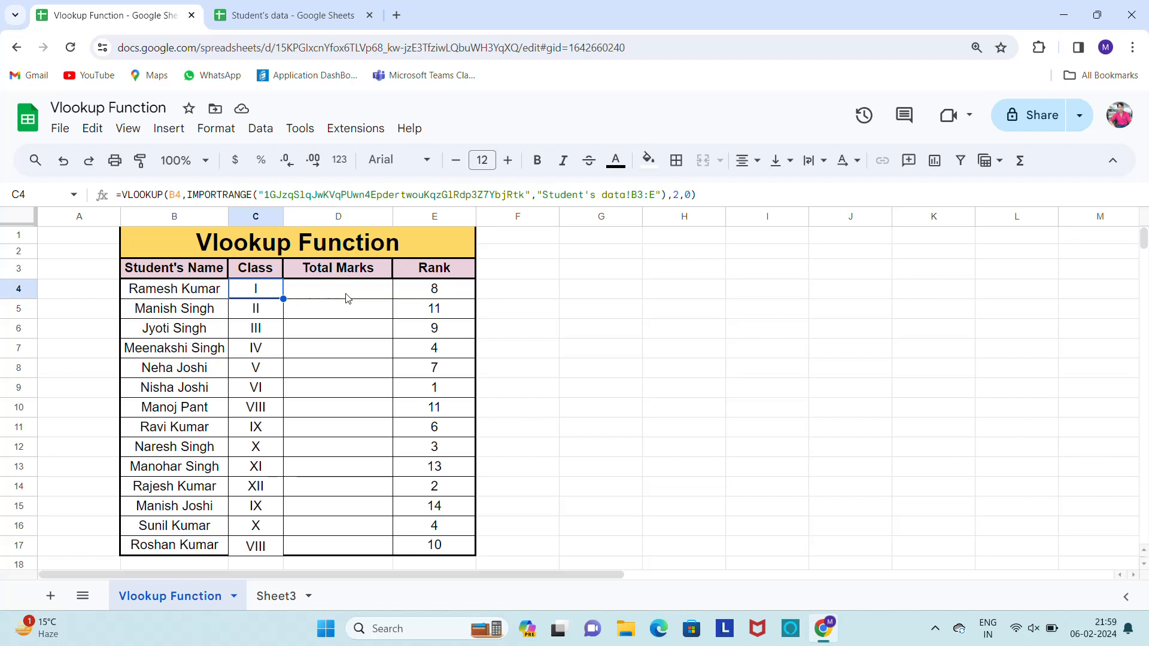
click(347, 298)
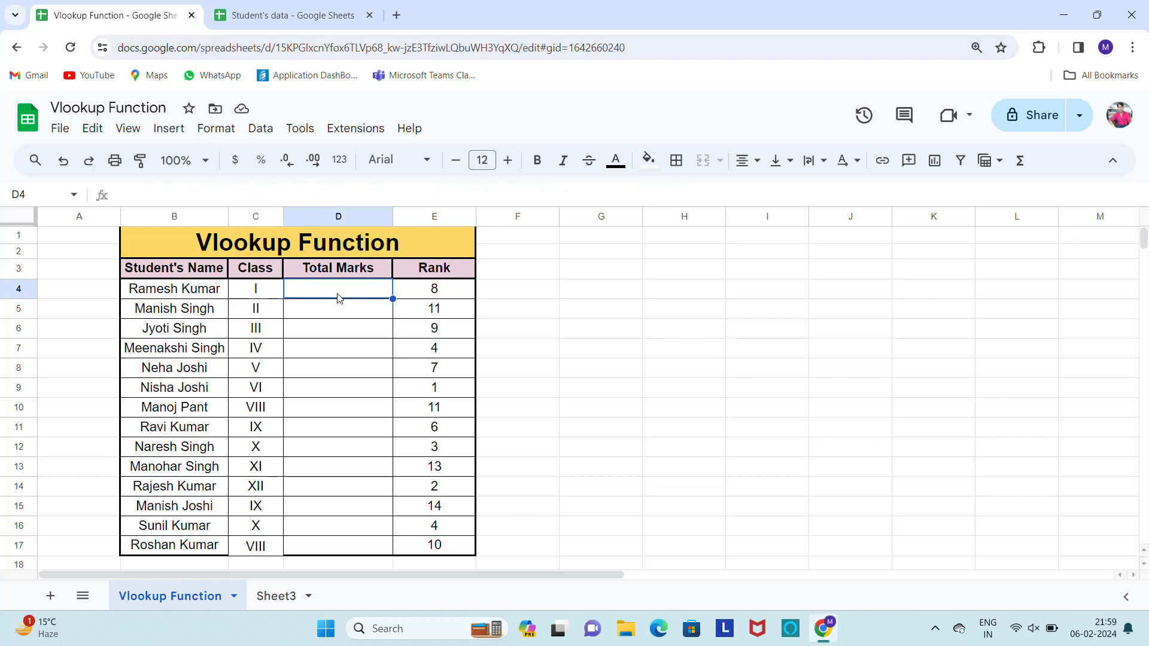
Copy the spreadsheet ID from the Student's data file's URL, between /d/ and /edit.
click(327, 6)
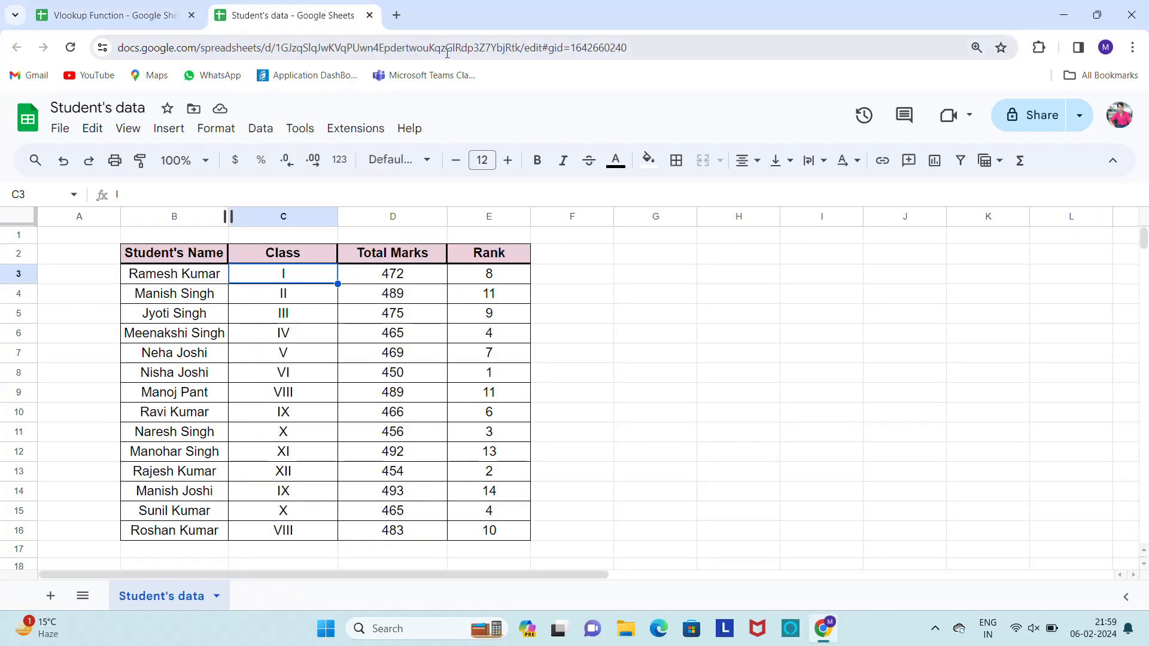
click(439, 51)
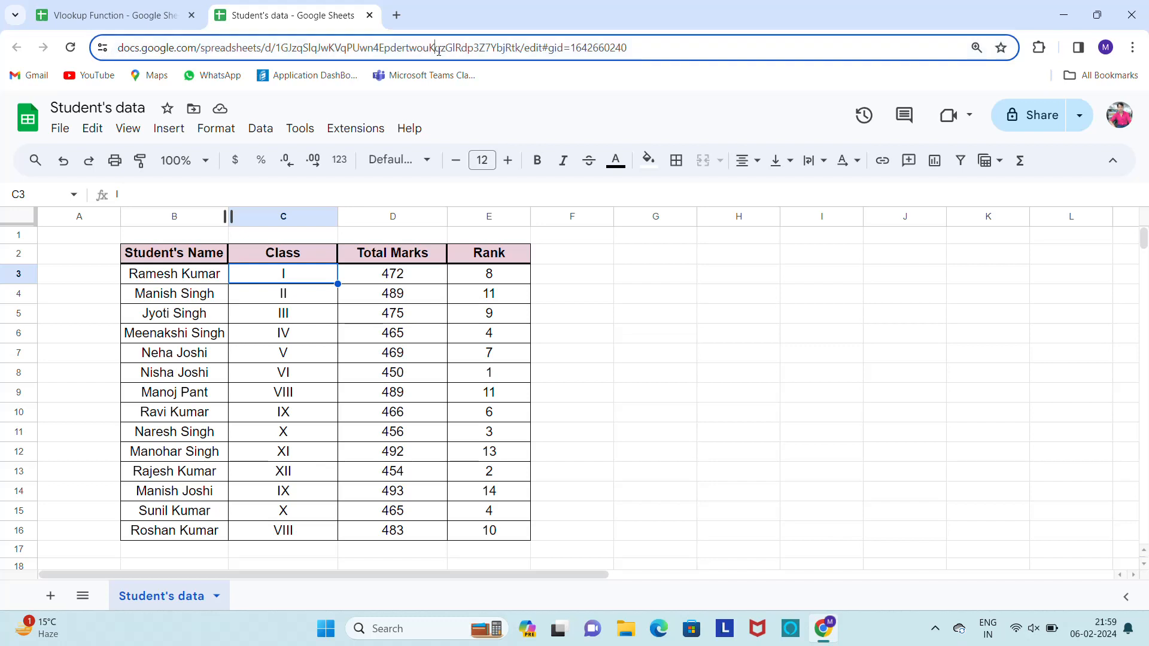
click(521, 49)
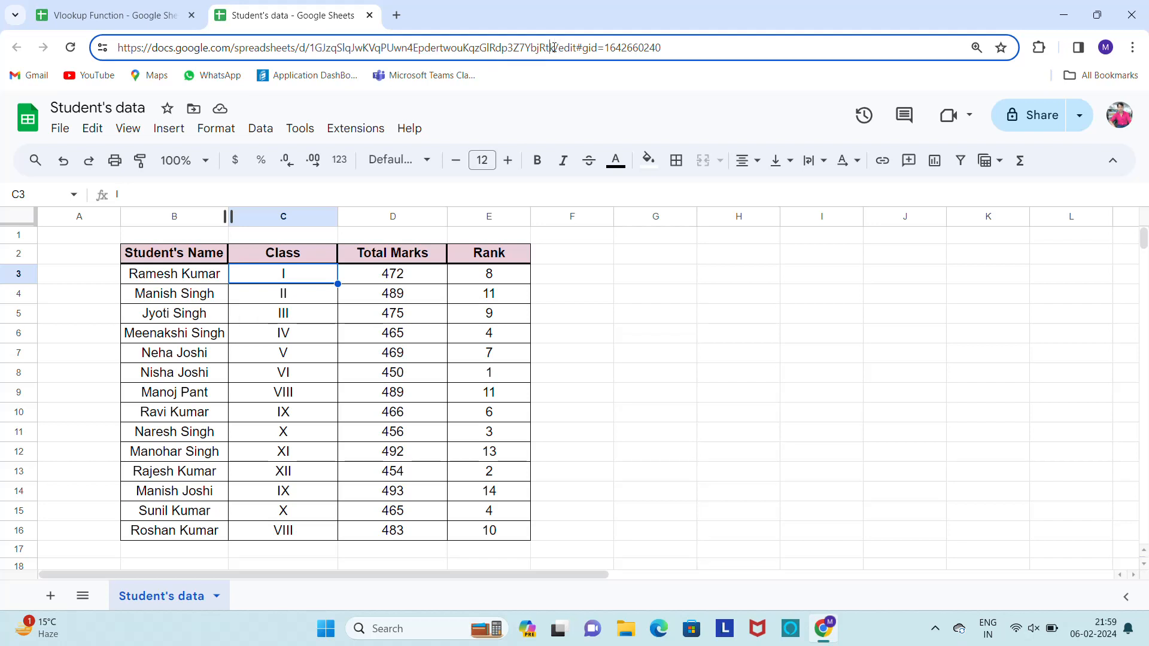
key(shift+Left)
key(shift+Left)
key(shift+Left)
key(shift+Left)
key(shift+Left)
key(shift+Left)
key(shift+Left)
key(shift+Left)
key(shift+Left)
key(shift+Left)
key(shift+Left)
key(shift+Left)
key(shift+Left)
key(shift+Left)
key(shift+Left)
key(shift+Left)
key(shift+Left)
key(shift+Left)
key(shift+Left)
key(shift+Left)
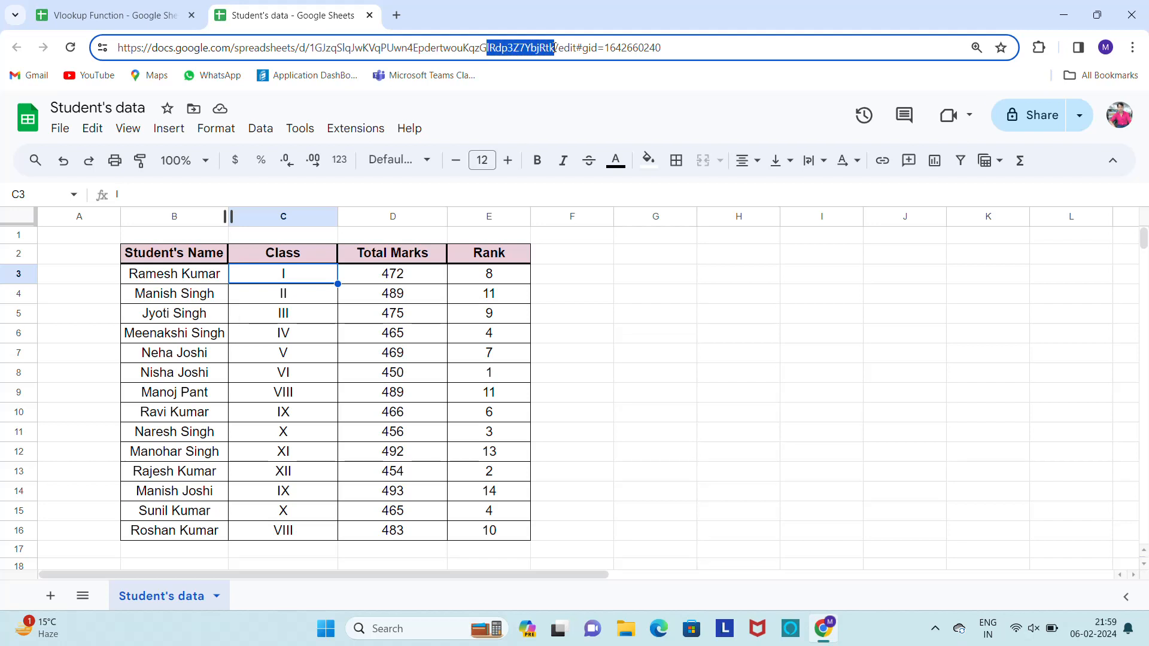
key(shift+Left)
key(shift+Left)
key(shift+Left)
key(shift+Left)
key(shift+Left)
key(shift+Left)
key(shift+Left)
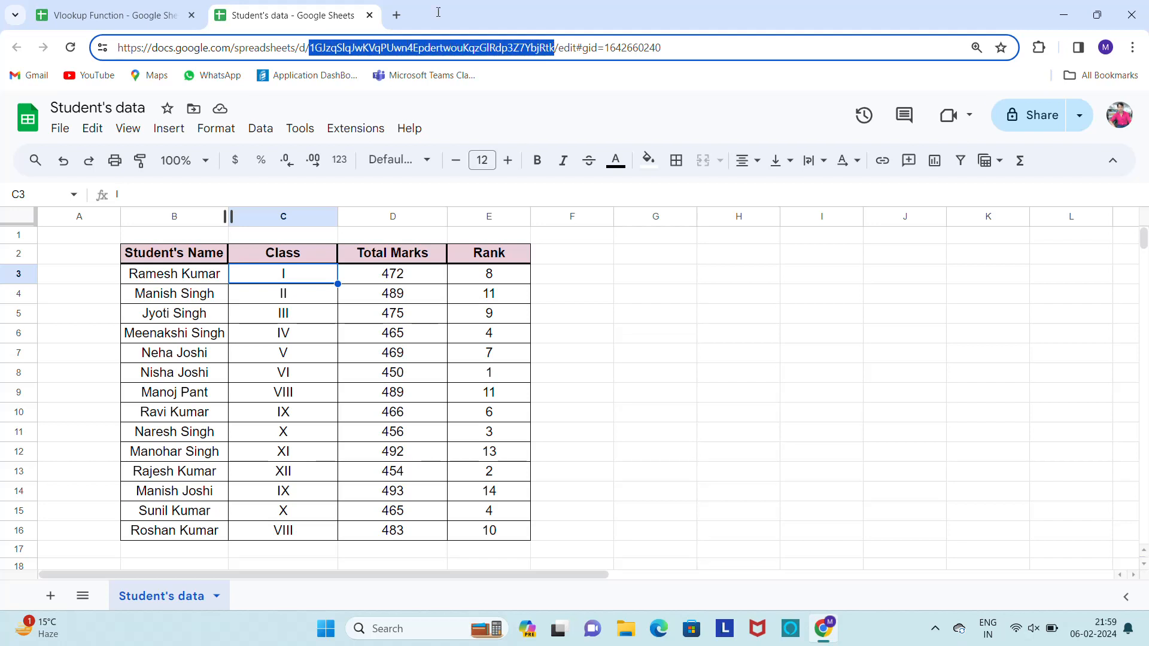
Start a VLOOKUP in D4 of the Vlookup Function spreadsheet with B4 as the search key, followed by a comma.
click(160, 19)
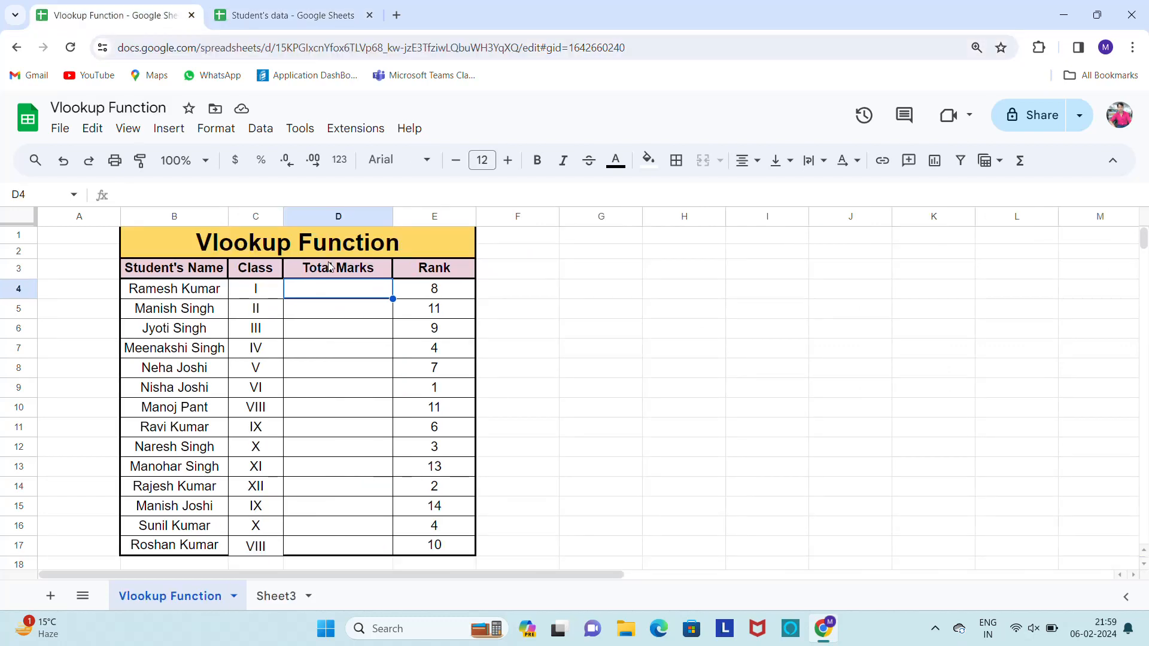
text(=vl)
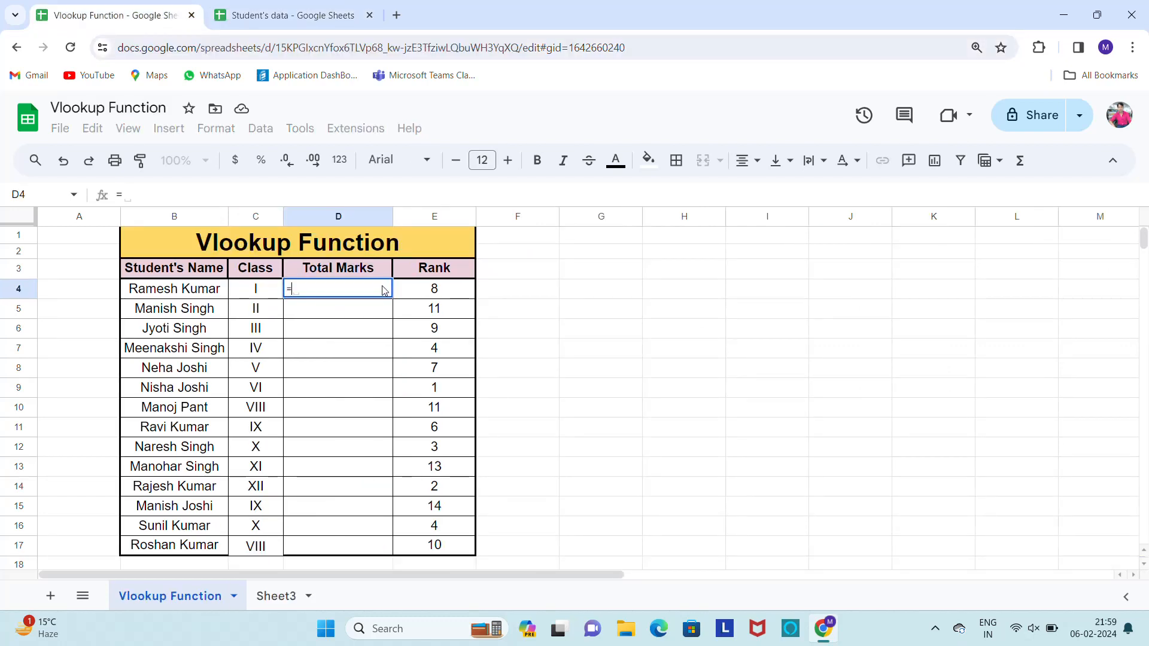
key(Tab)
key(Left)
key(Left)
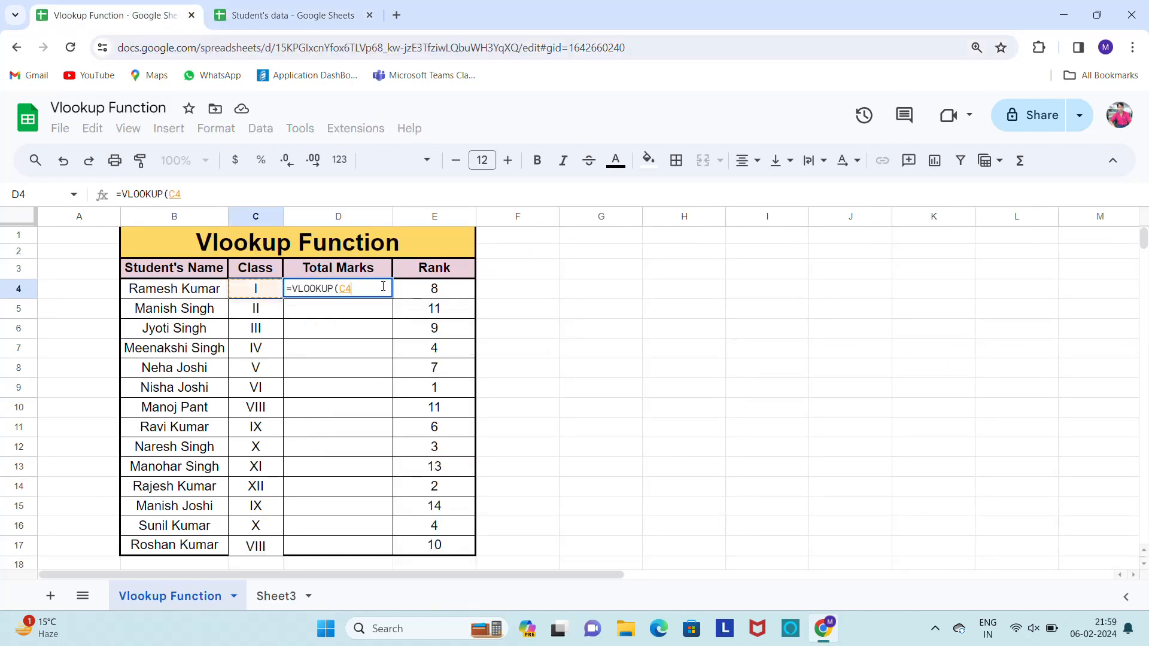
text(,)
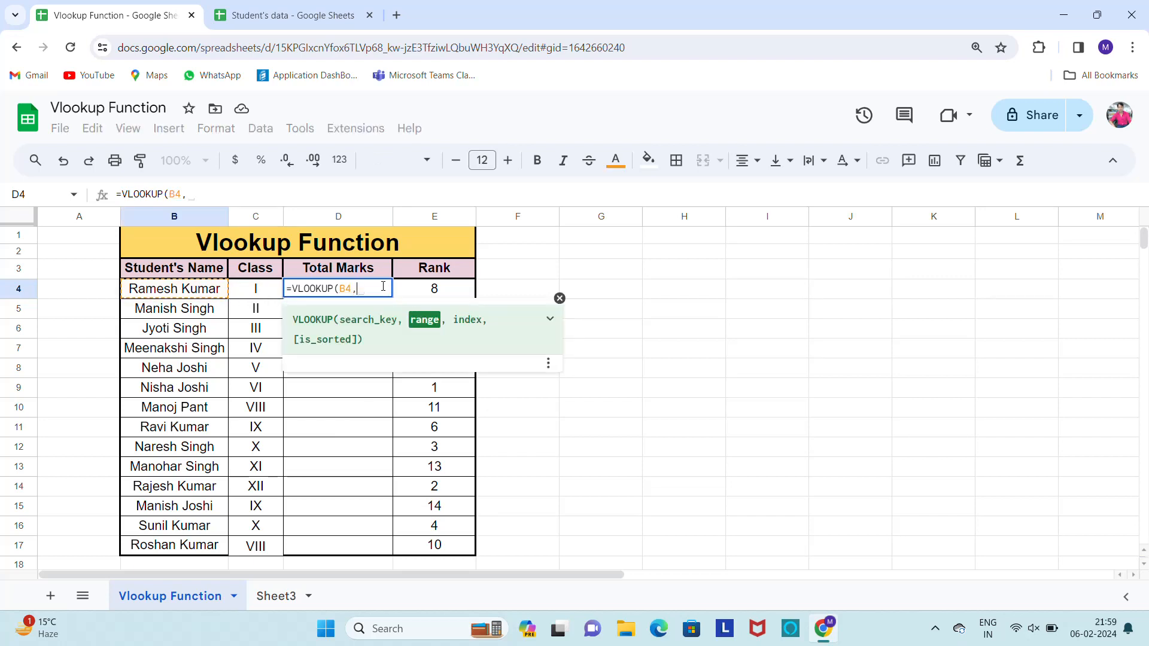
Nest IMPORTRANGE as VLOOKUP's range argument, with the copied spreadsheet ID in double quotes as its URL, followed by a comma.
text(imp)
key(Down)
key(Down)
key(Down)
key(Down)
key(Down)
key(Down)
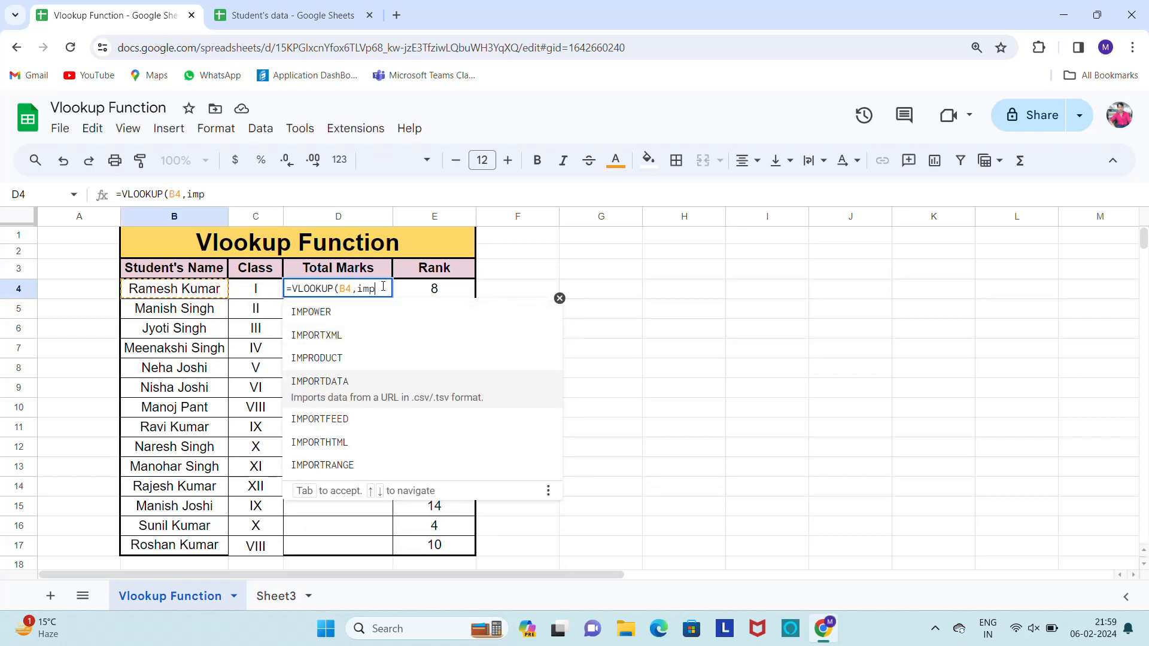
key(Tab)
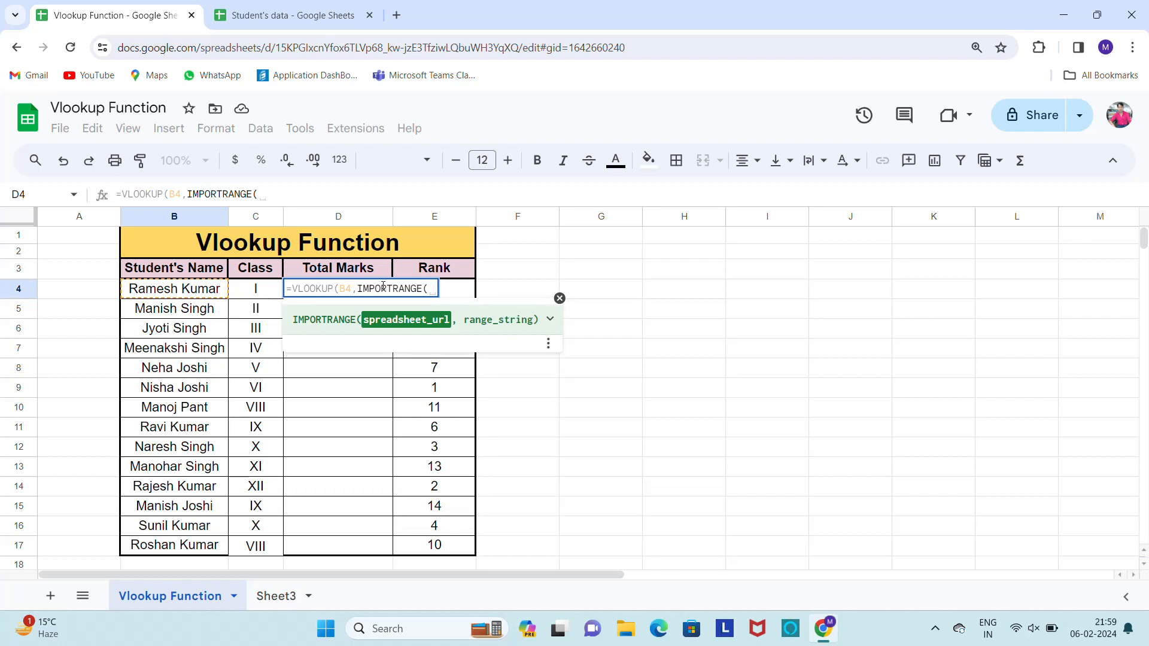
text(")
key(ctrl+v)
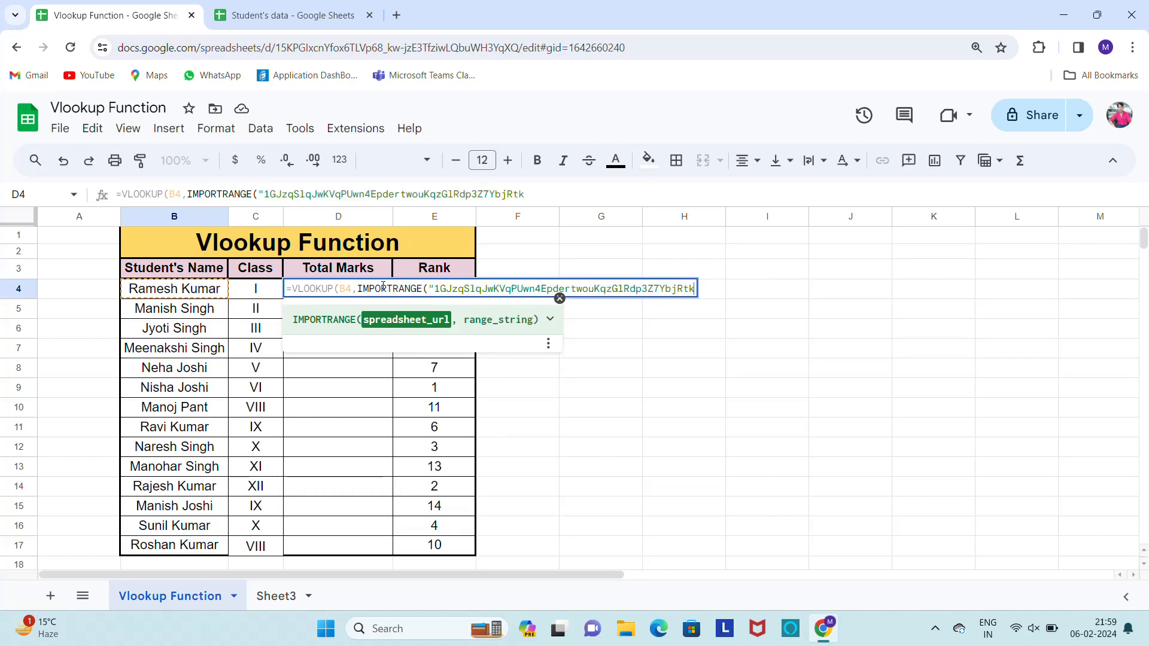
text(",)
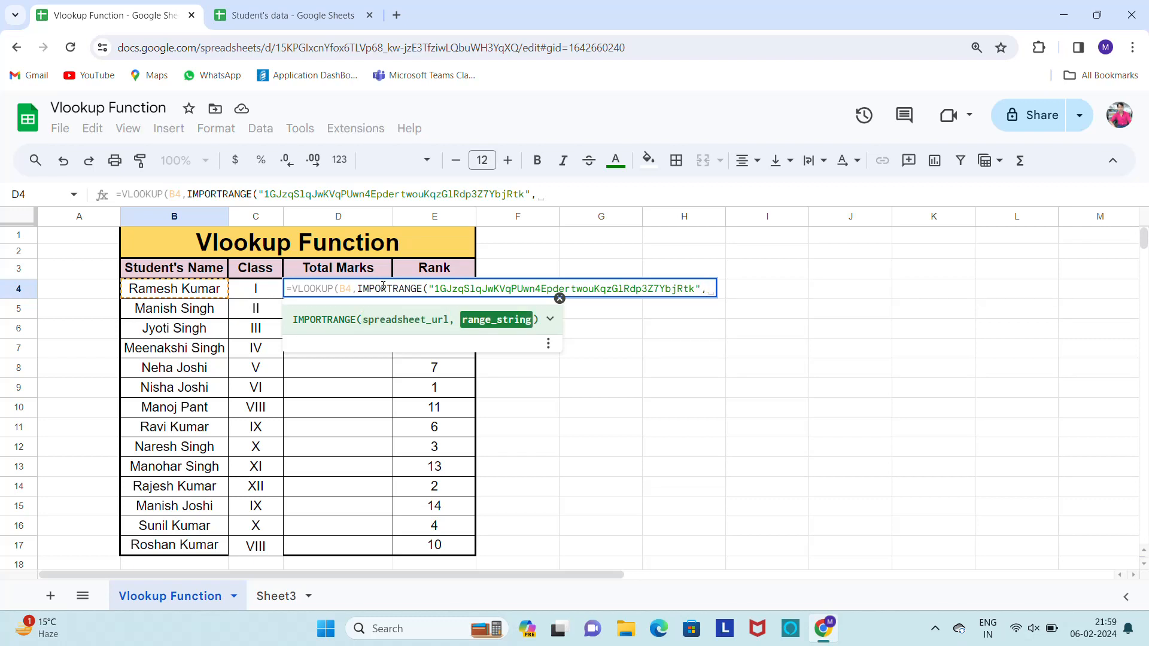
Begin the quoted range string with the source sheet's copied name, Student's data, followed by an exclamation mark.
text(")
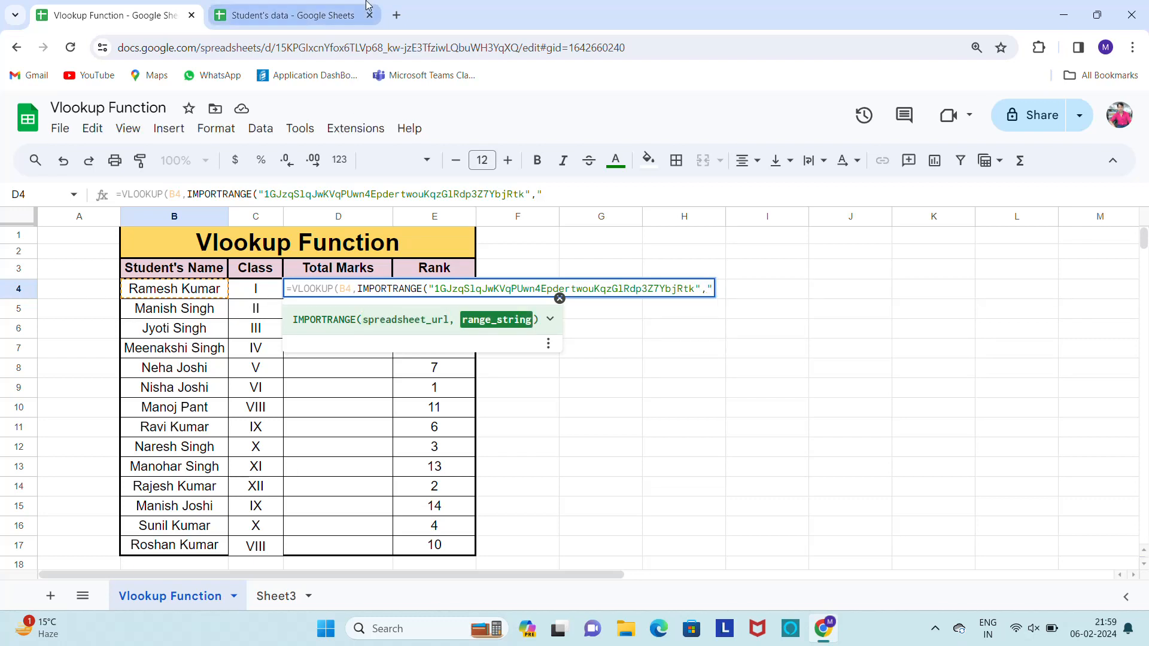
click(291, 15)
click(218, 596)
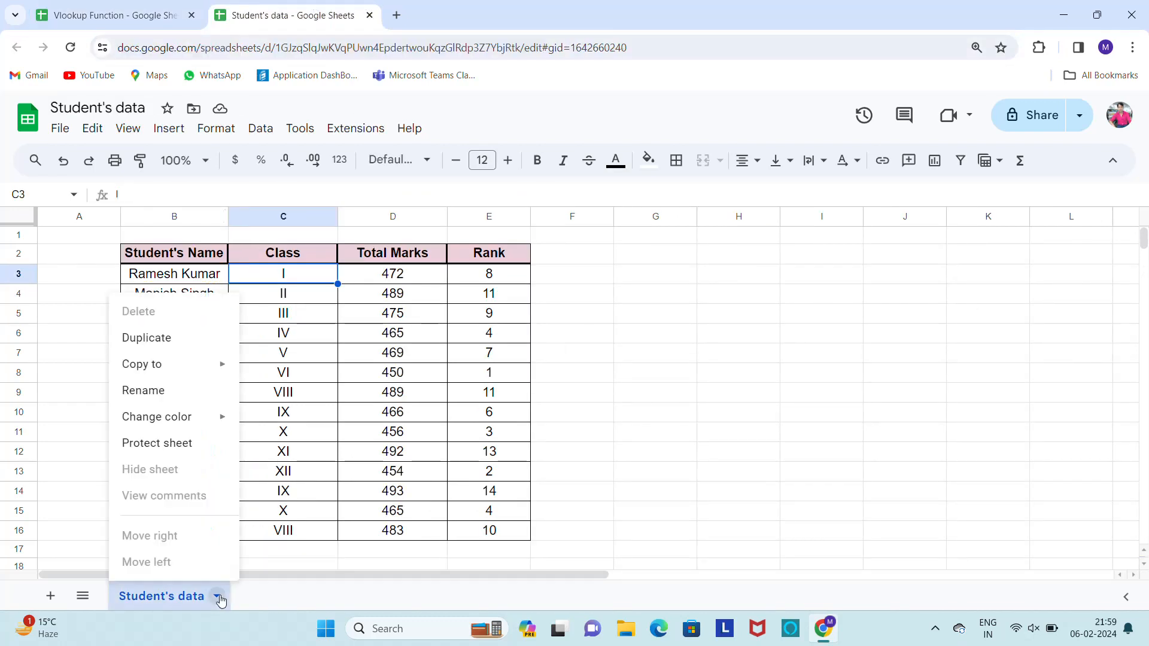
click(160, 392)
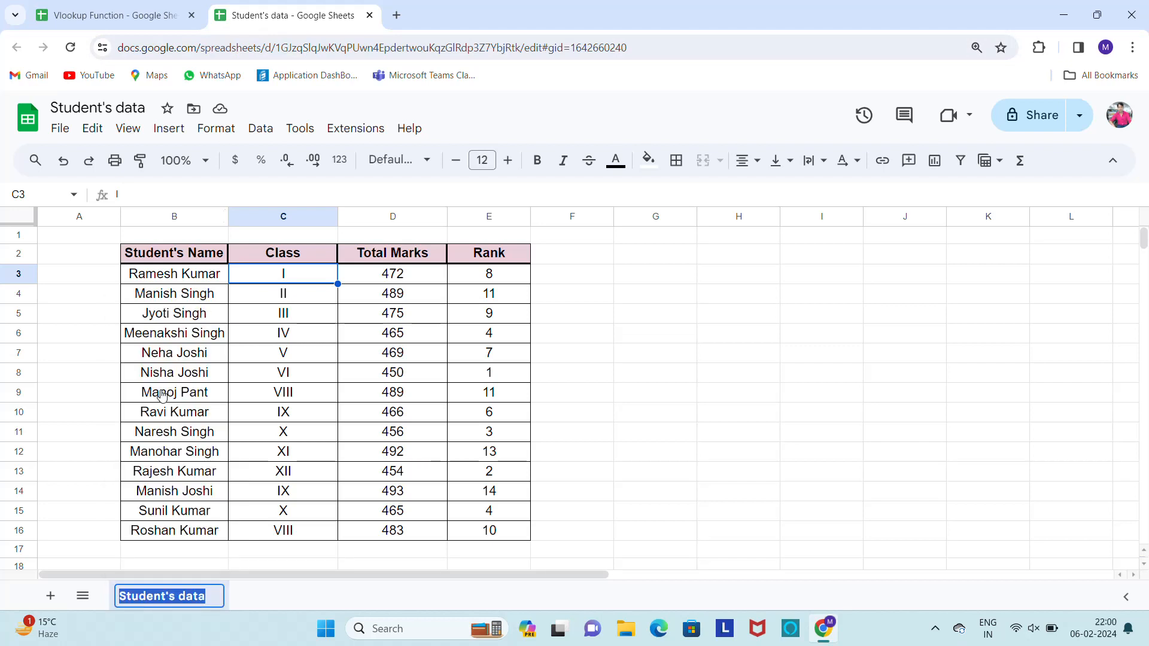
click(83, 4)
key(ctrl+v)
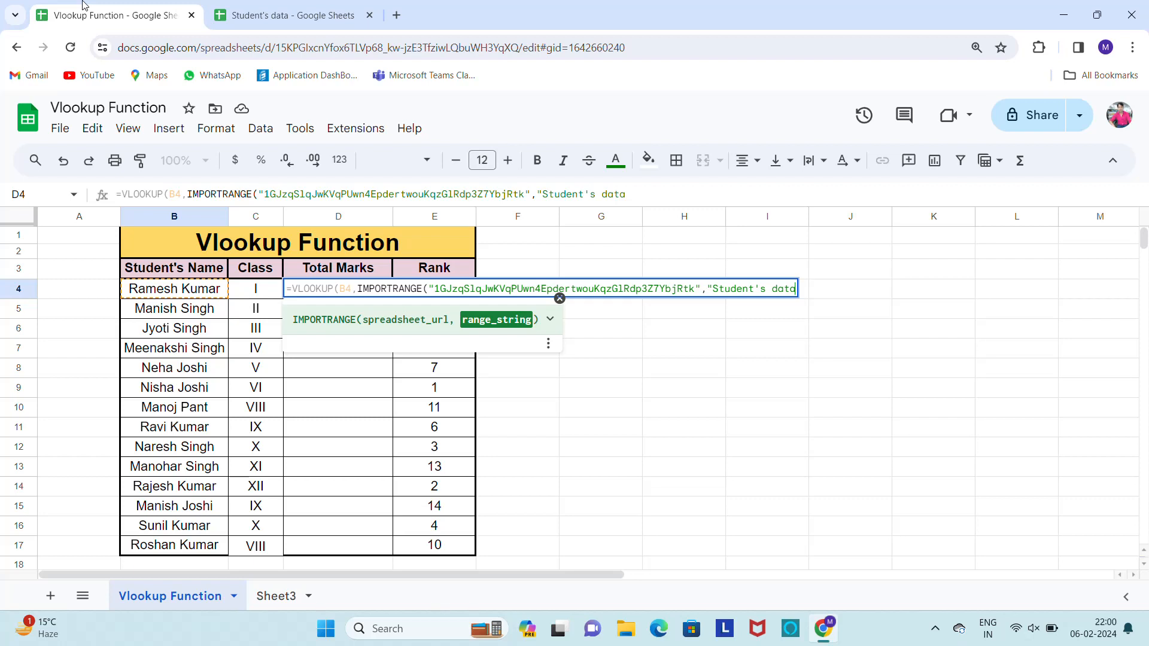
text(!)
Add the source table's range B3:E to the range string, followed by a closing parenthesis and a comma.
click(251, 15)
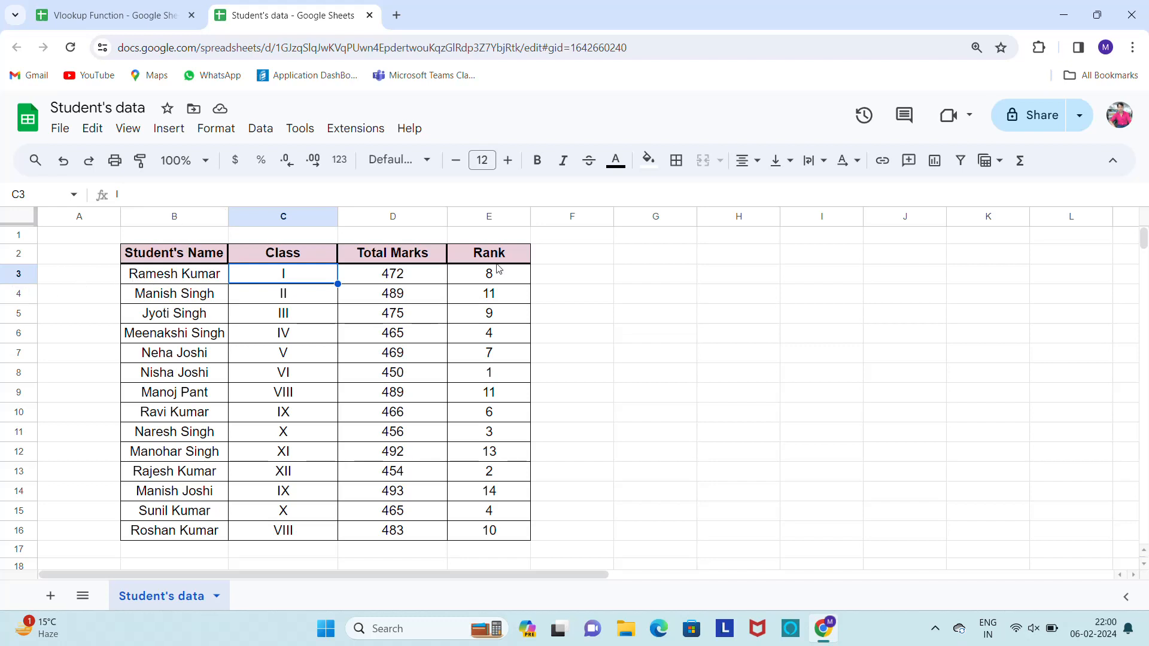
click(147, 6)
text(B)
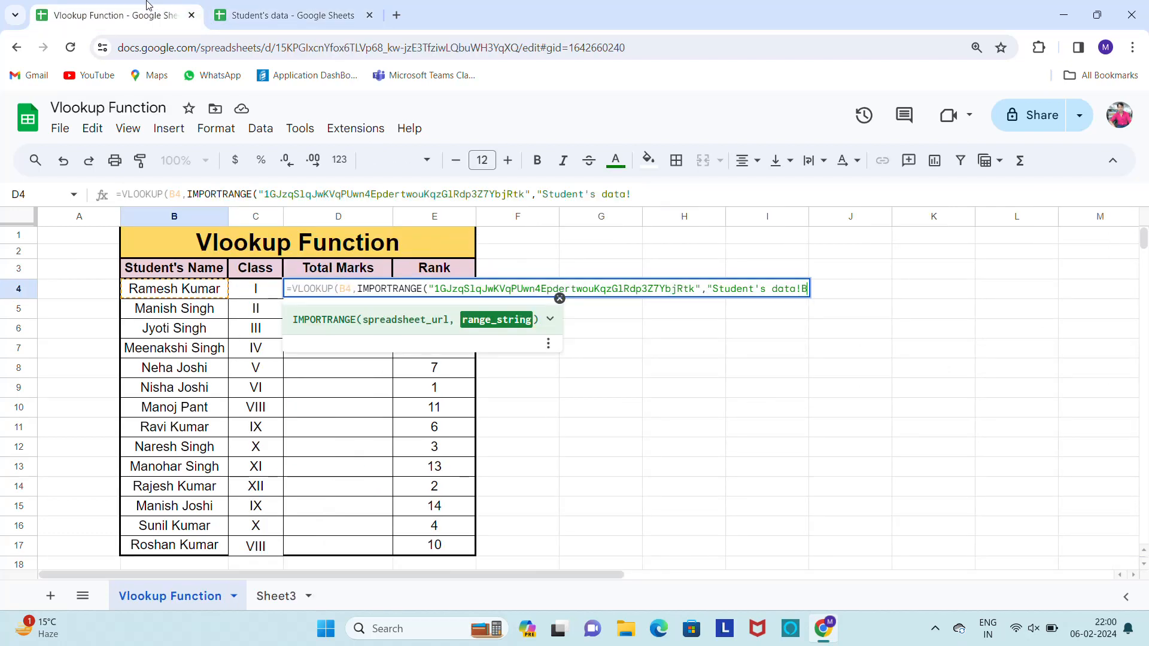
text(3)
text(:E"),)
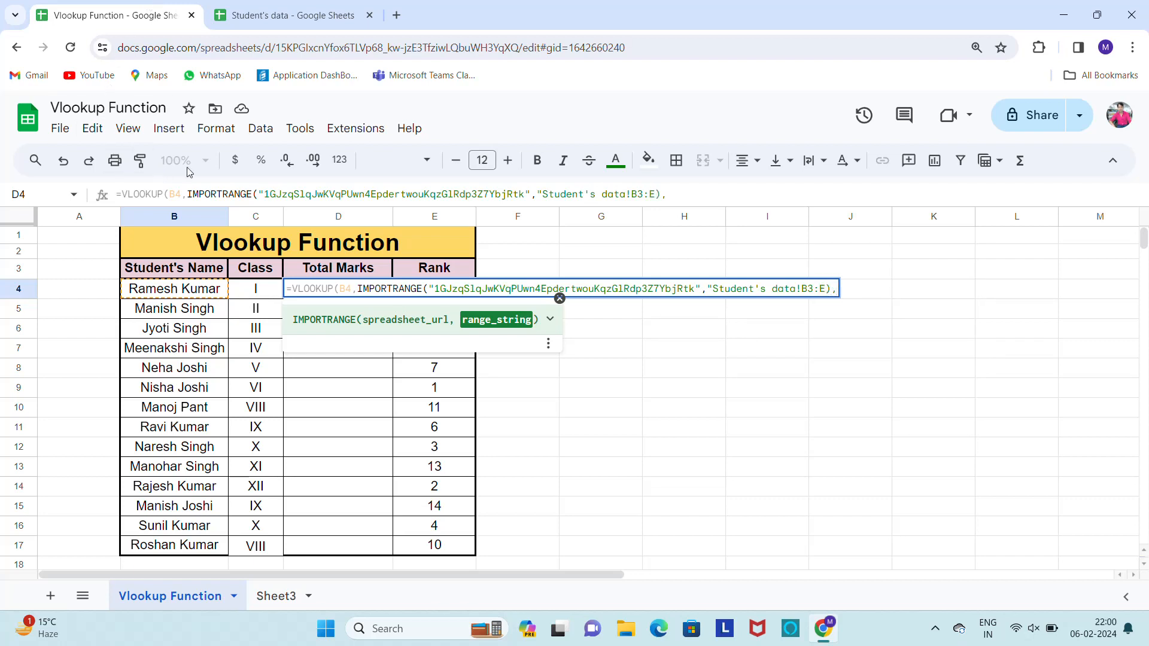
Finish the D4 formula with column index 3 for Total Marks and is_sorted 0, and enter it.
click(274, 5)
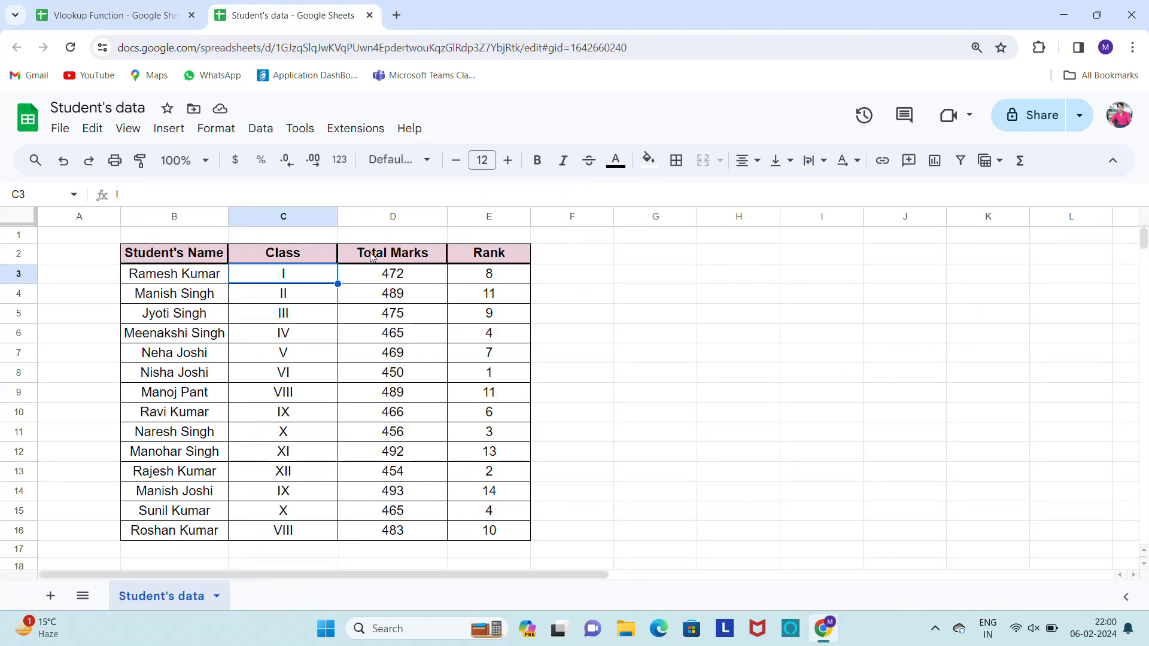
click(111, 5)
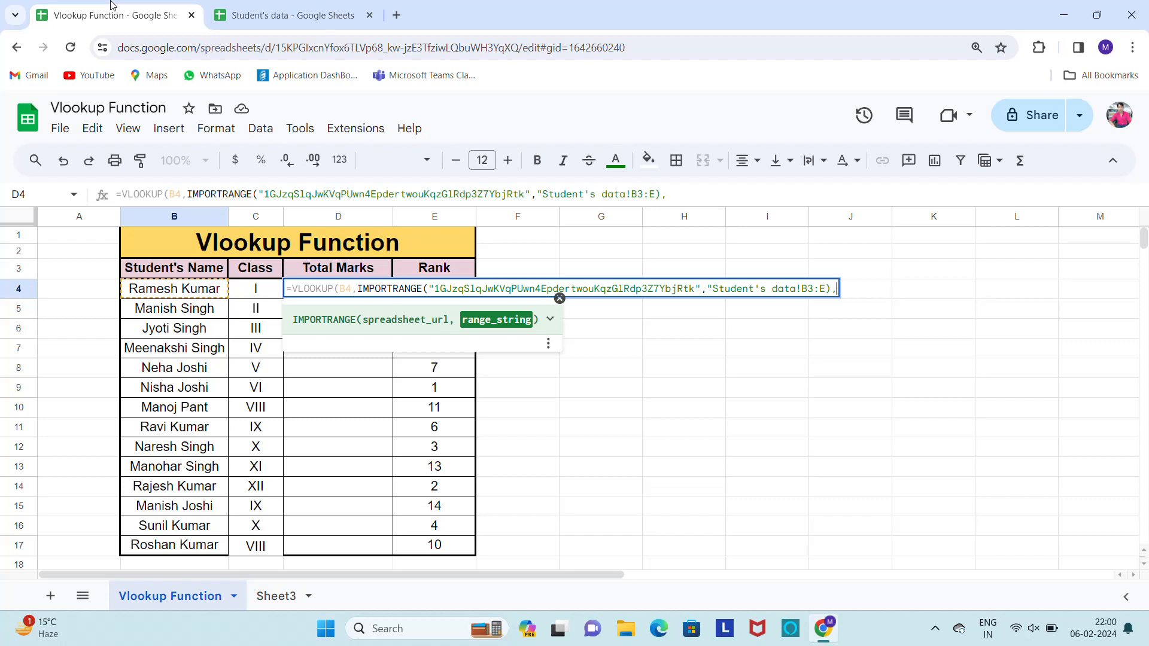
text(3,0))
key(Return)
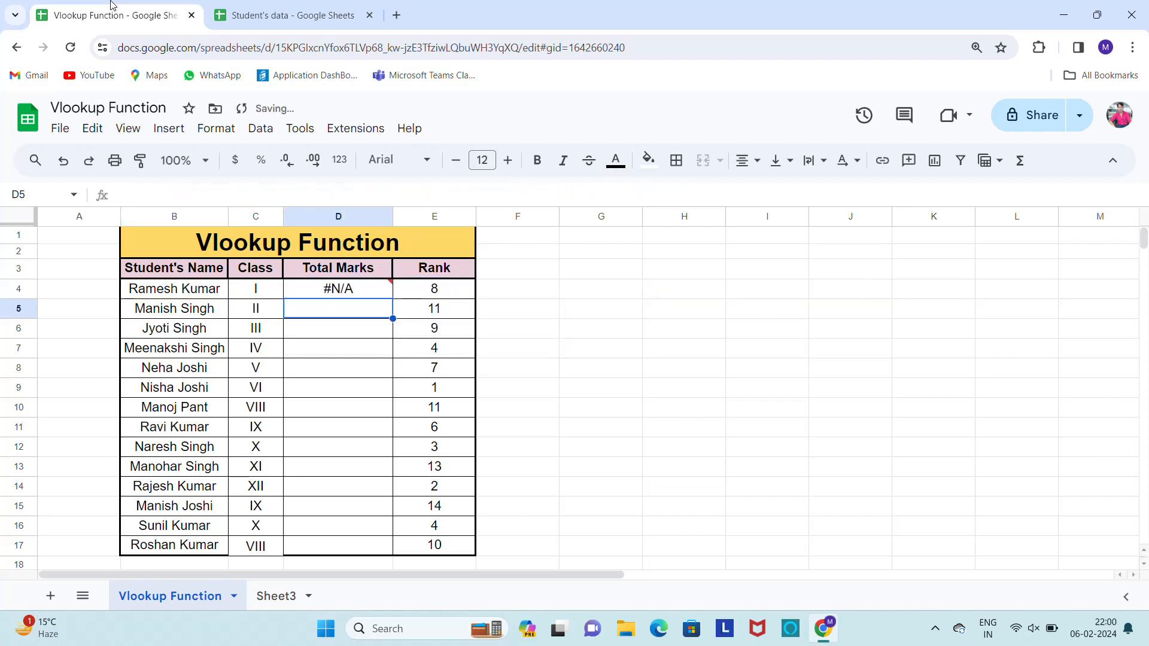
Examine the Total Marks formula in D4 and its error details, comparing its arguments with the Class formula in C4.
key(Up)
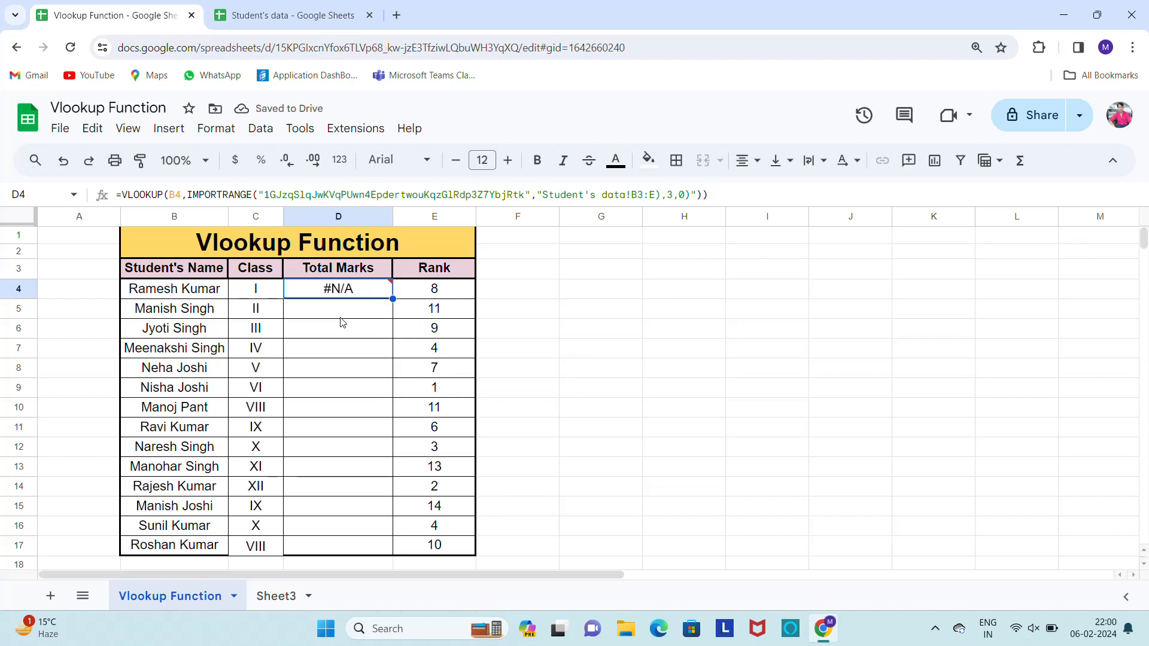
key(F2)
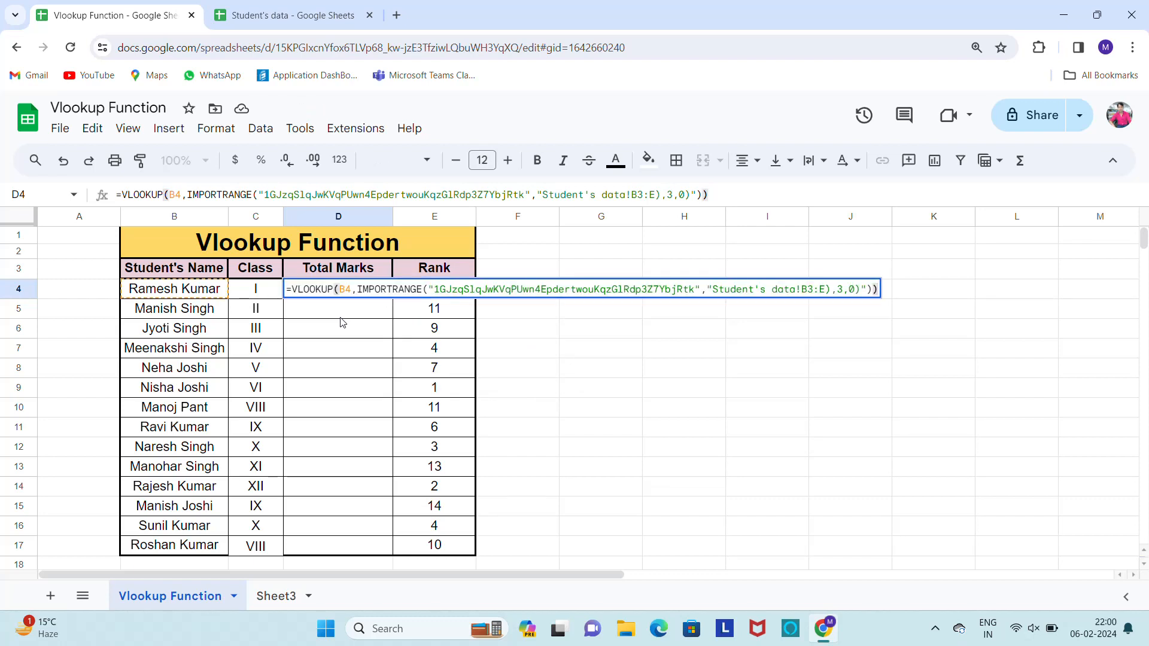
key(Left)
key(Left)
key(Left)
key(Left)
key(Left)
key(Left)
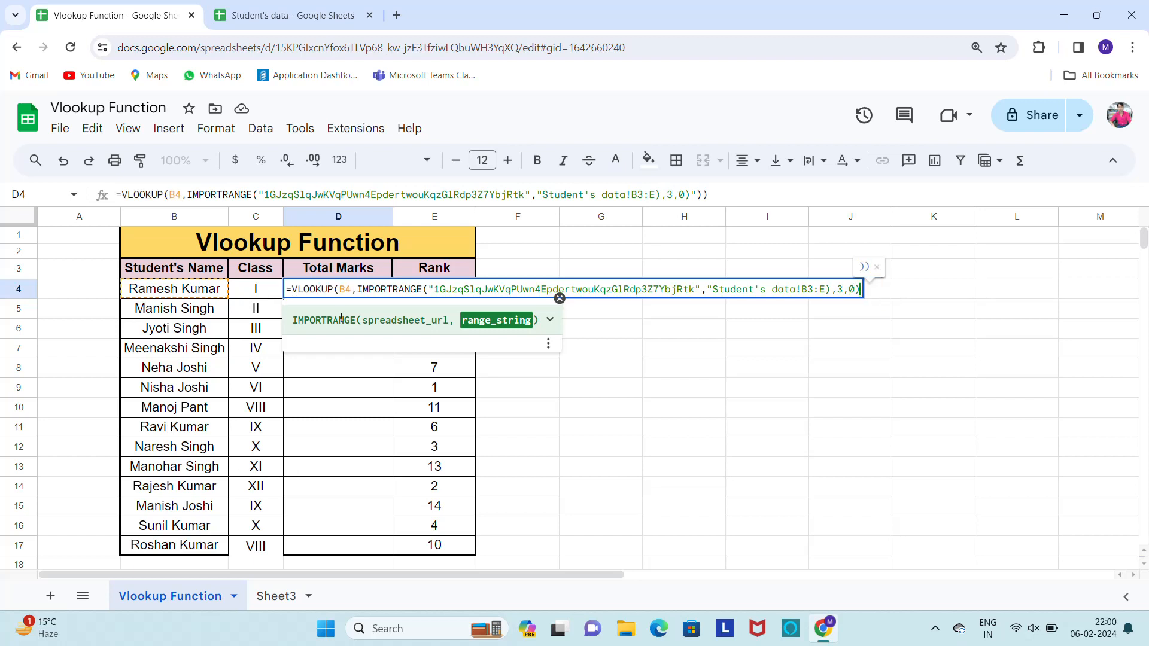
key(Return)
key(Up)
key(Left)
key(Right)
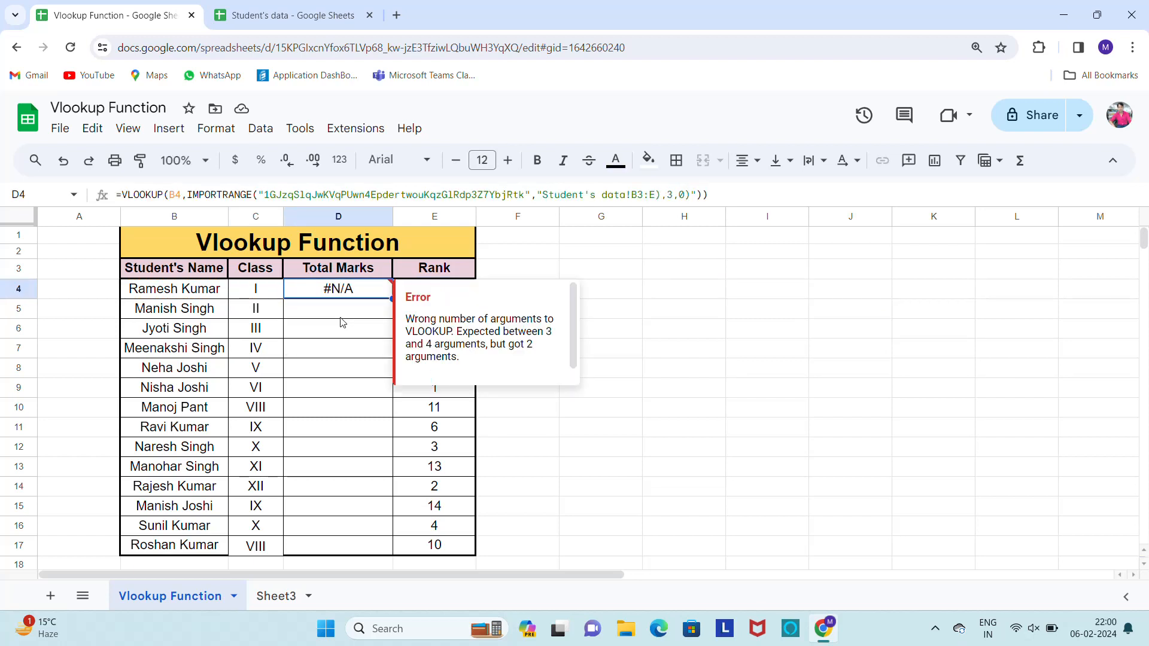
key(Left)
key(Right)
key(Left)
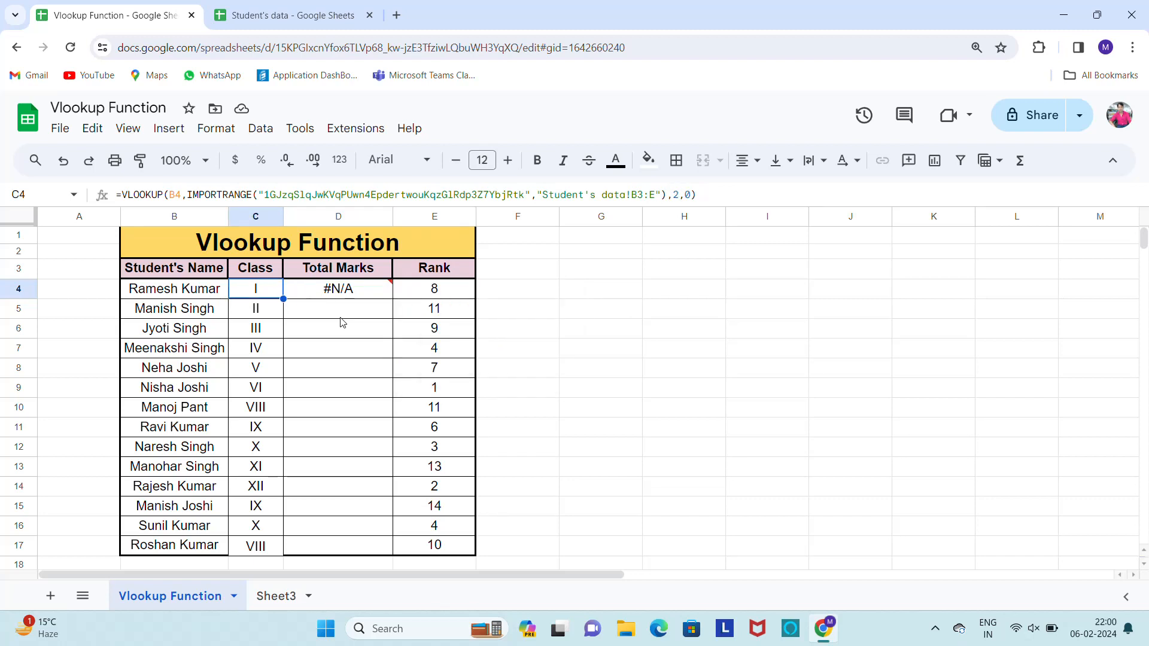
key(F2)
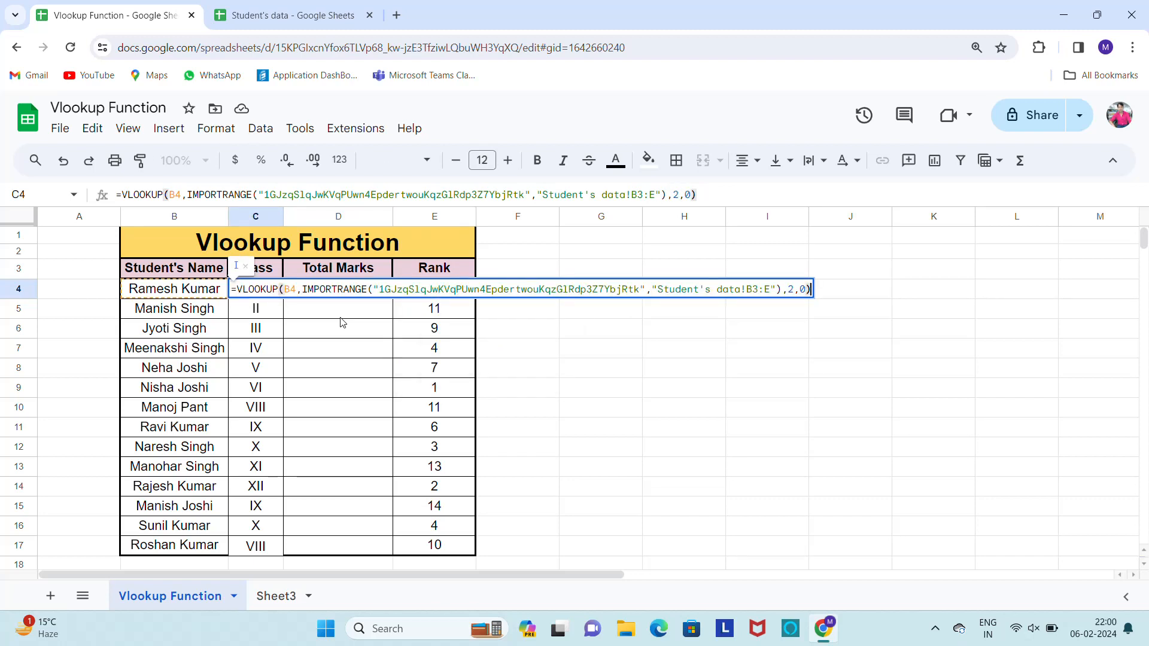
key(Escape)
Clear the VLOOKUP formulas from Class cells C4:C17 and from Total Marks cell D4.
key(ctrl+shift+Down)
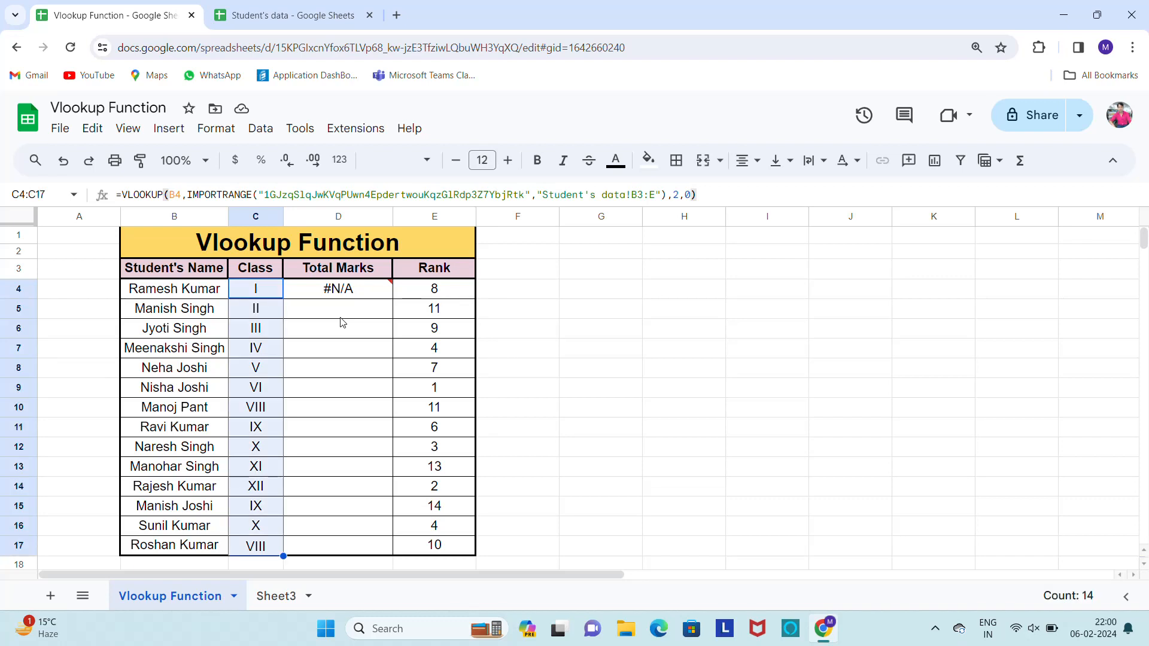
key(Delete)
key(Up)
key(Right)
key(Down)
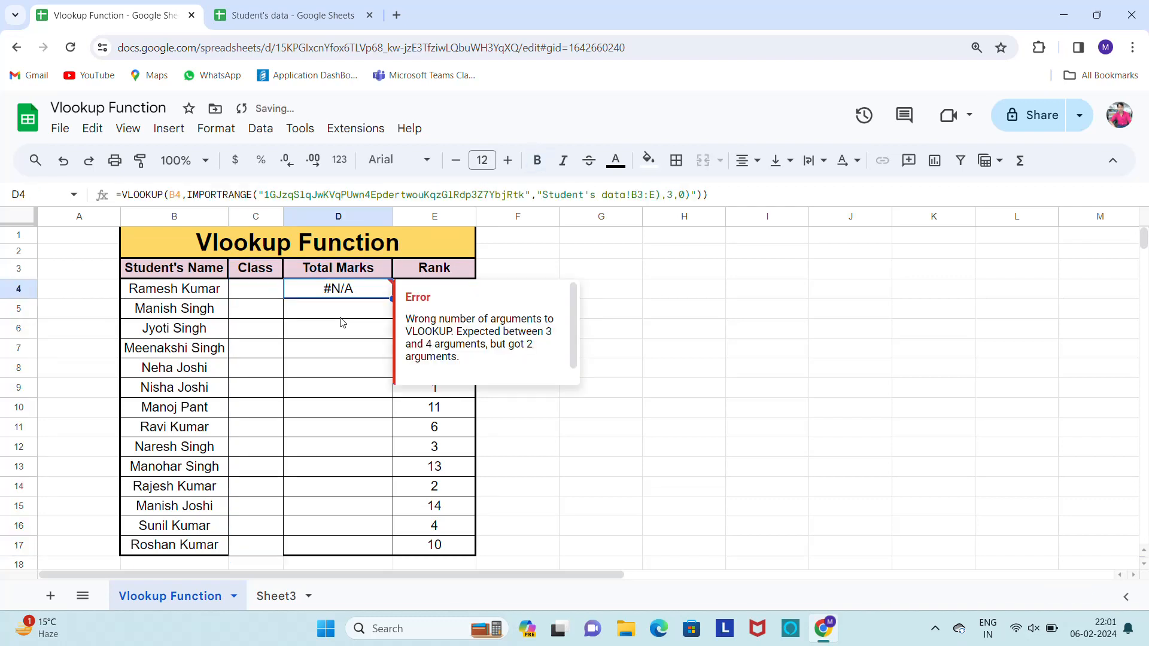
key(F2)
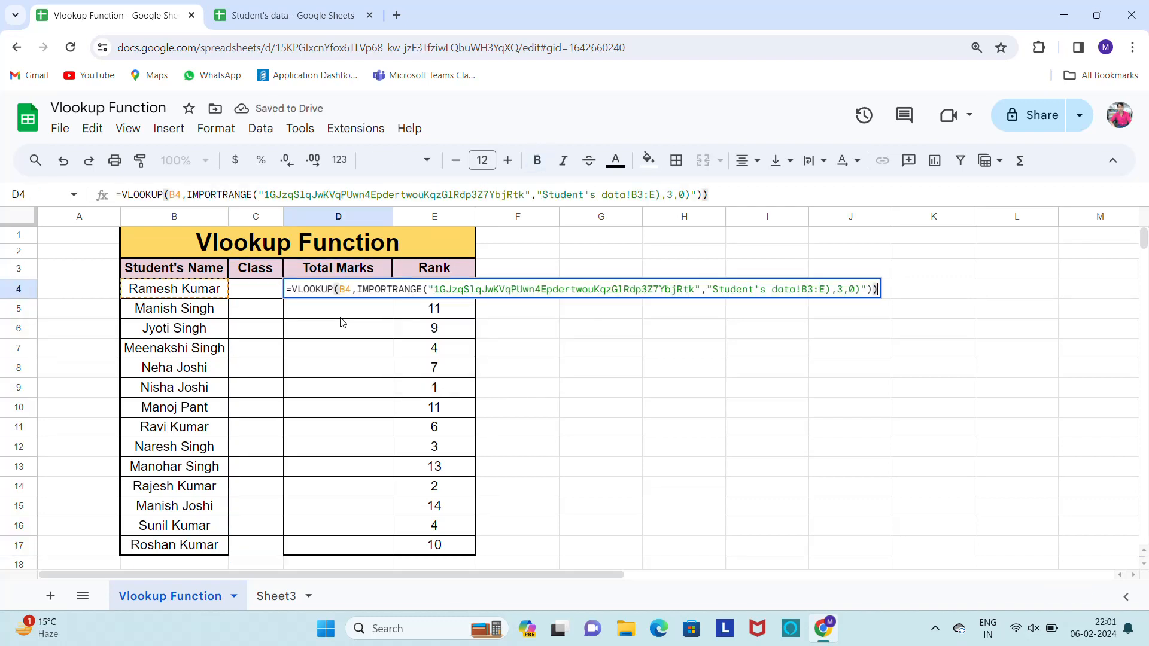
key(Escape)
key(Delete)
key(Left)
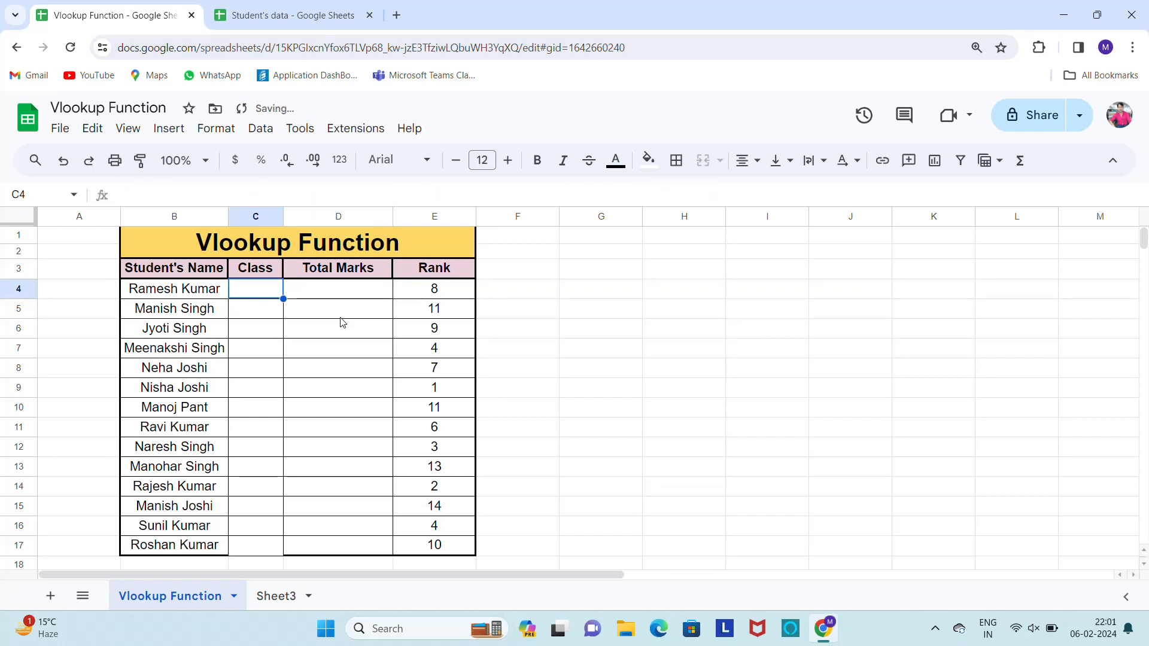
key(Right)
Copy the spreadsheet ID from the Student's data file's URL and return to the Vlookup Function spreadsheet.
click(318, 12)
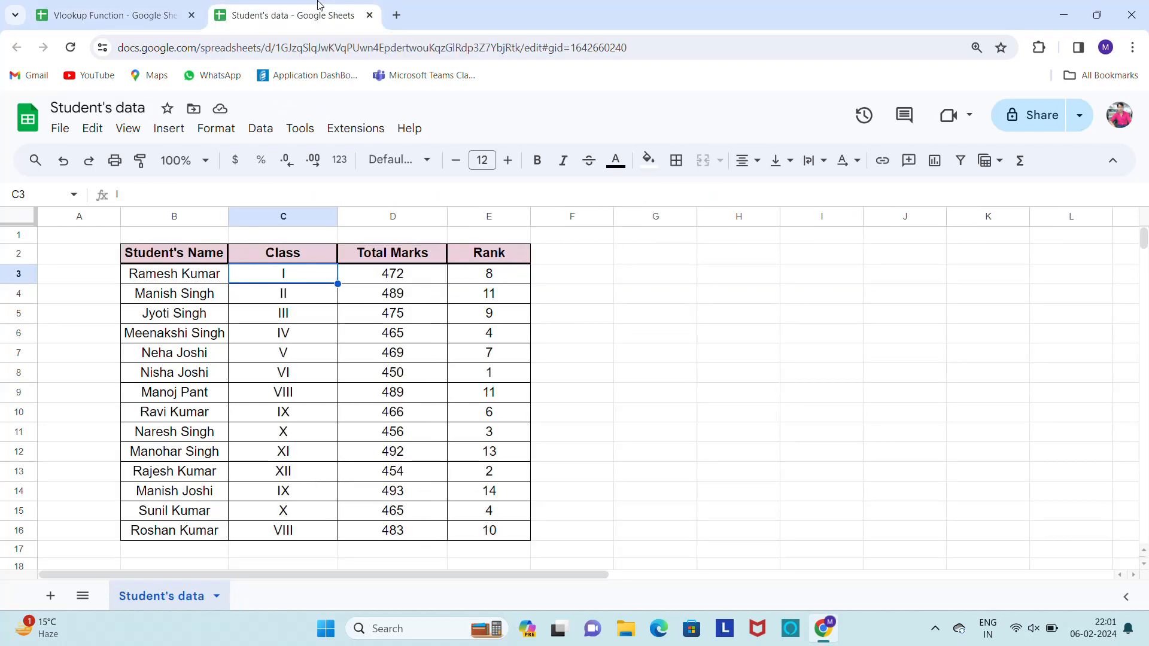
click(433, 46)
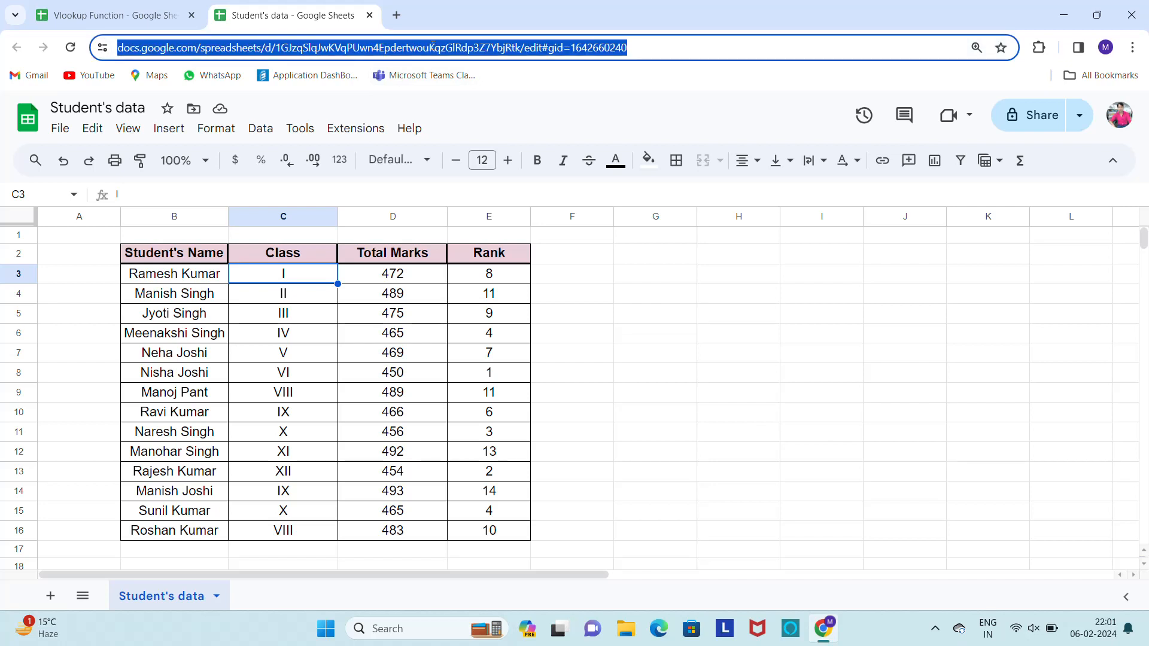
key(Right)
key(Left)
key(Left)
key(Left)
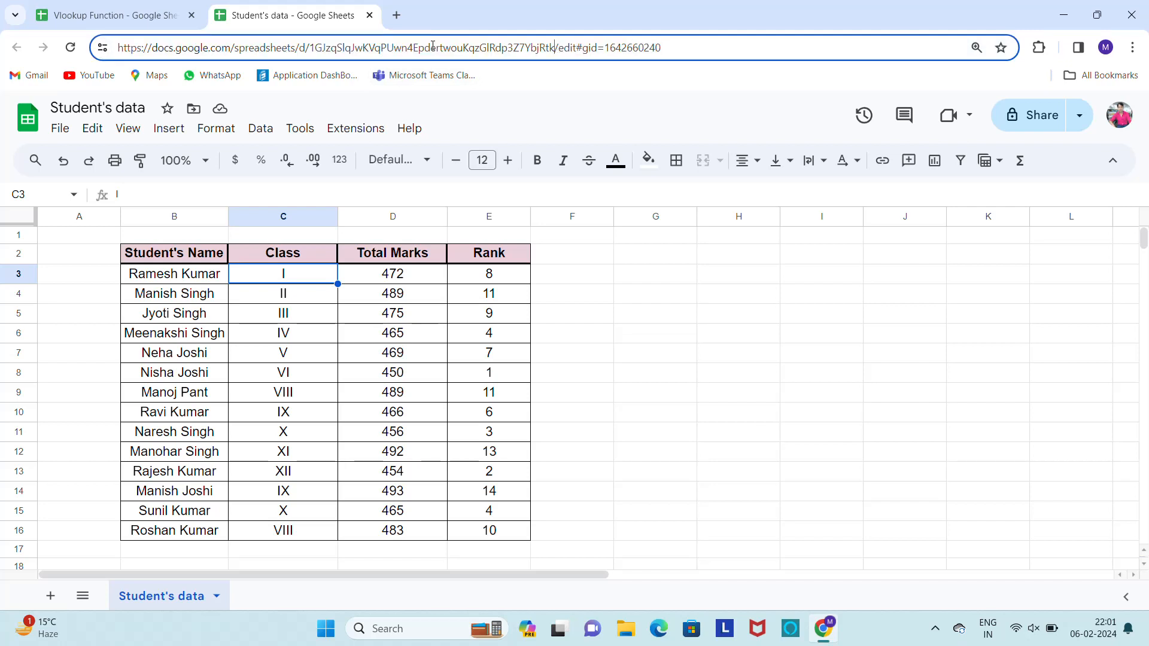
key(ctrl+shift+Left)
key(ctrl+shift+Left)
key(shift+Right)
key(shift+Right)
key(shift+Right)
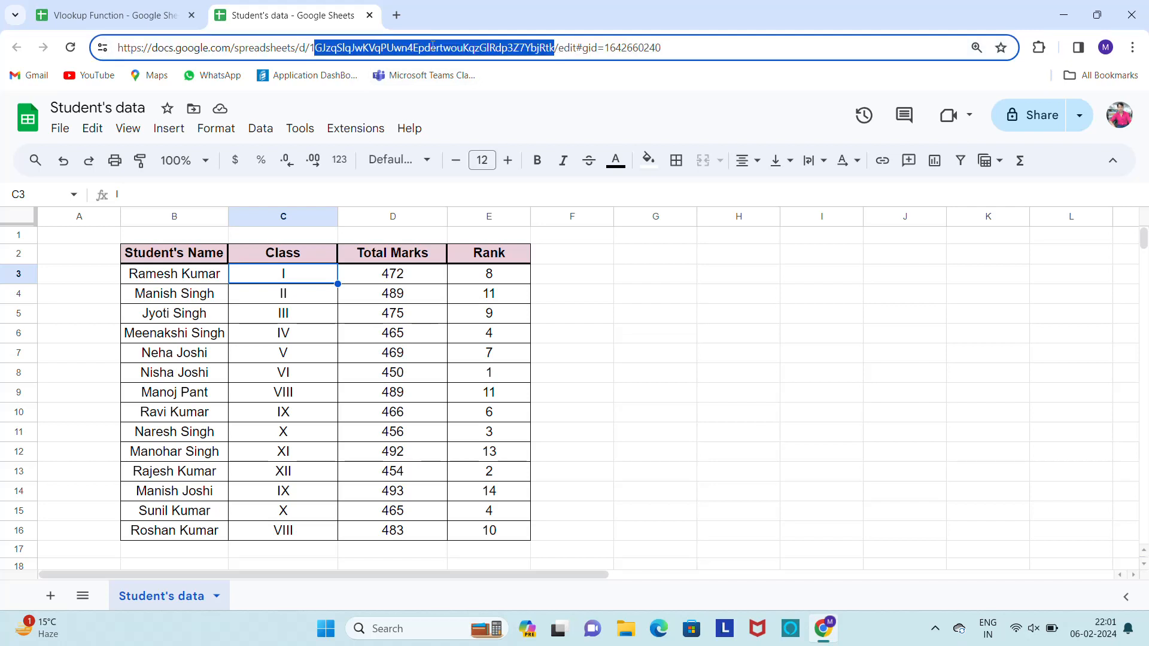
key(shift+Left)
key(ctrl+c)
key(Escape)
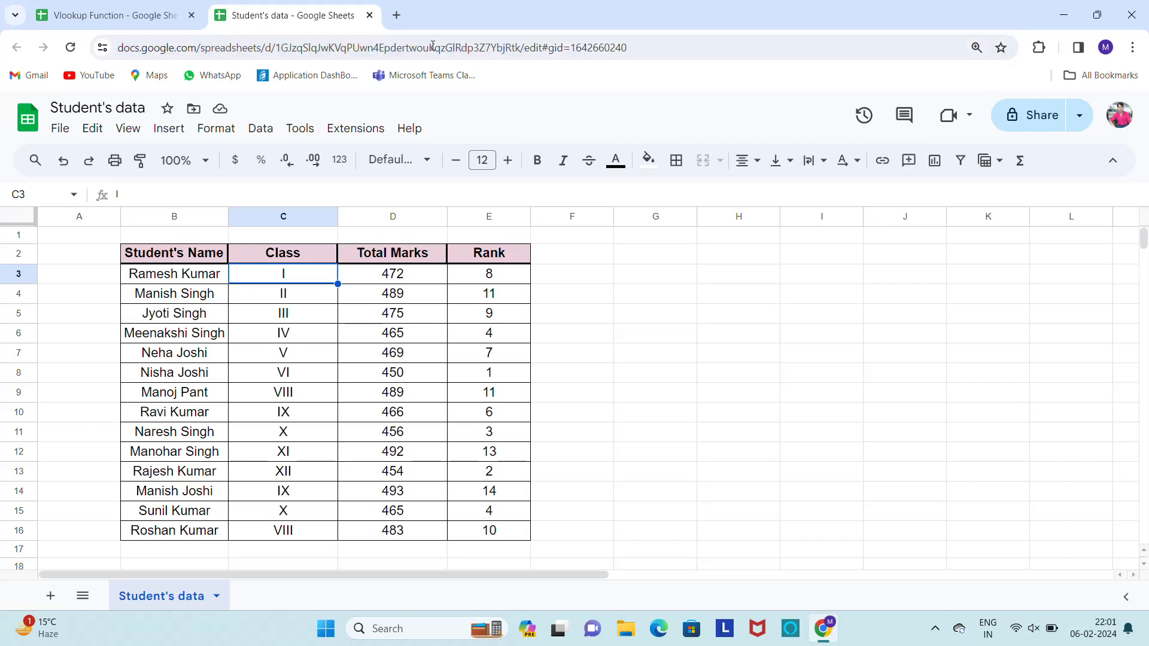
click(119, 15)
click(274, 266)
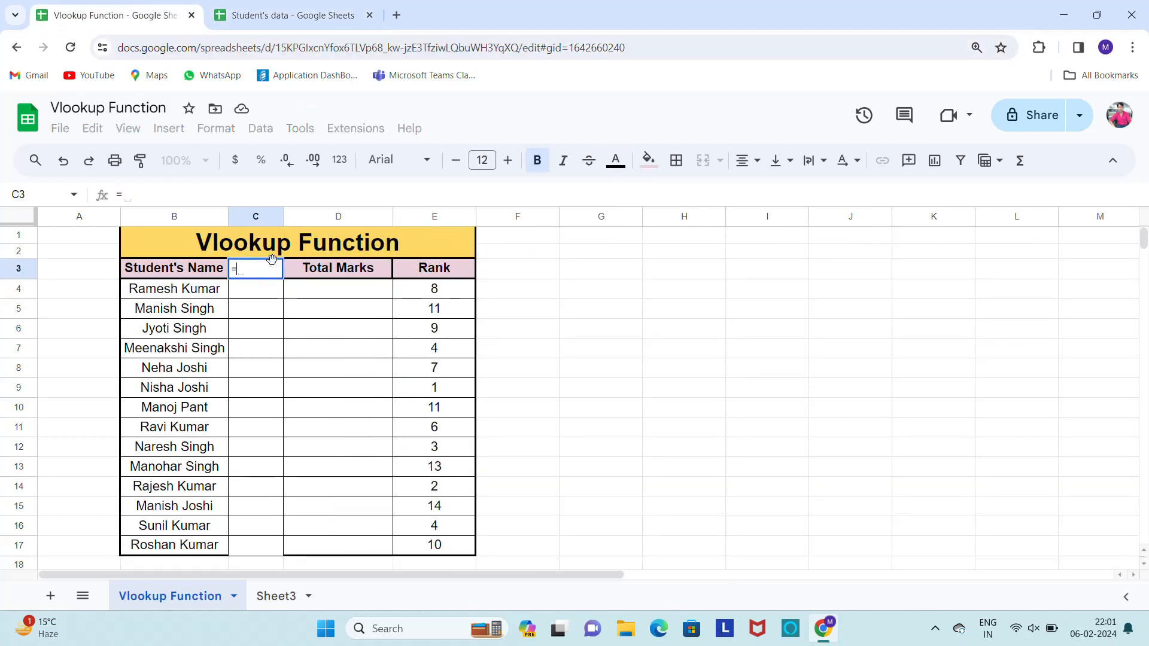
text(=vl)
key(Tab)
text(B3)
key(Escape)
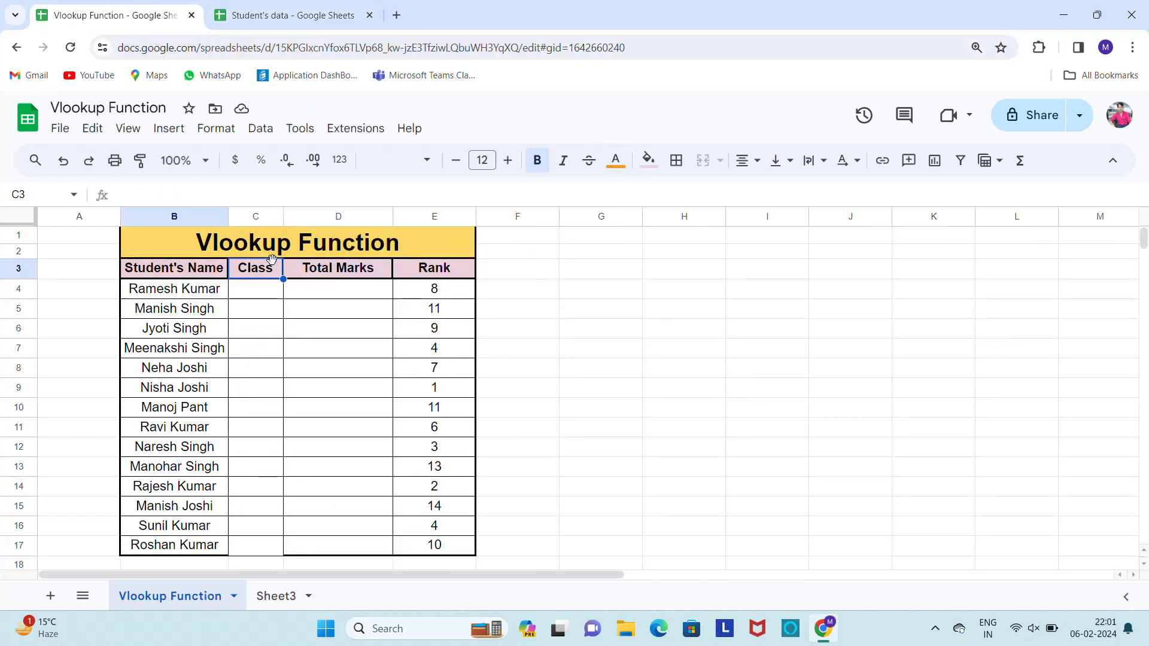
Start a VLOOKUP formula in Total Marks cell D4 with B4 as the search key, followed by a comma.
key(Right)
key(Down)
text(=vl)
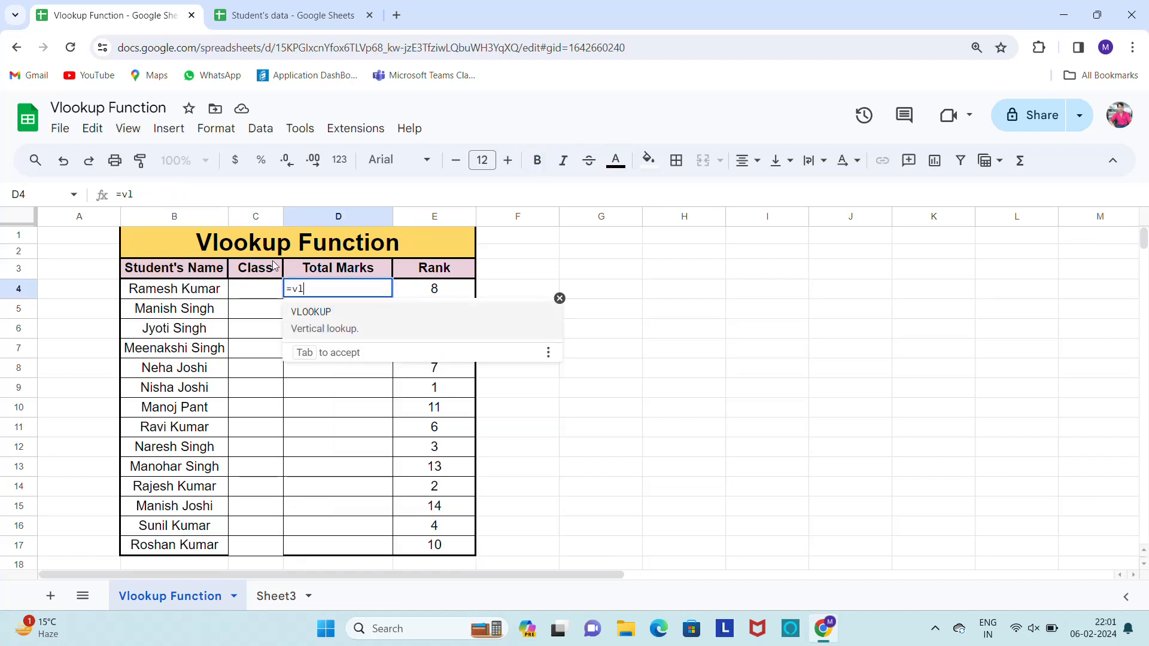
key(Tab)
text(B4, )
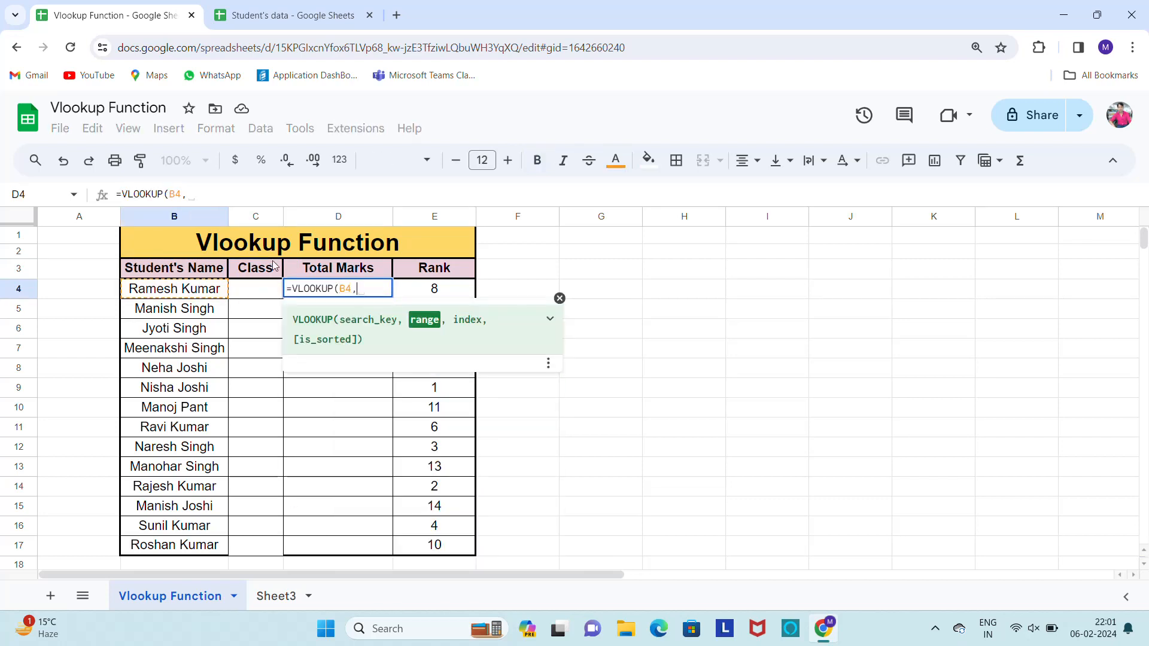
Nest IMPORTRANGE as the D4 lookup's range, giving the copied spreadsheet ID in double quotes, followed by a comma.
text(imp)
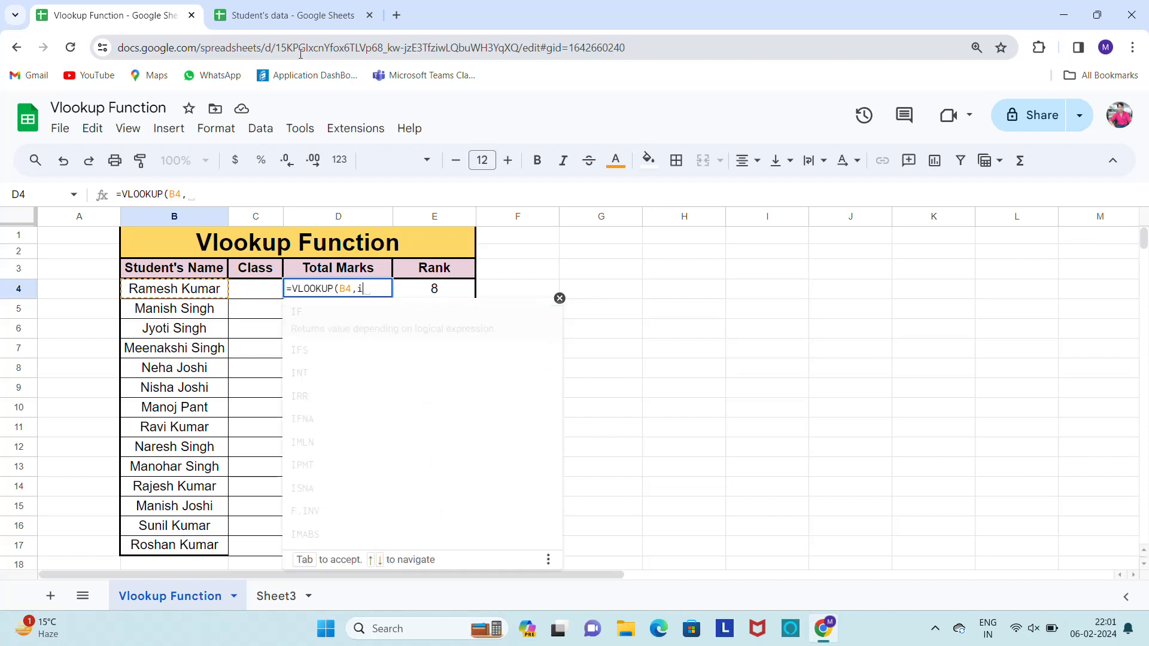
key(Down)
key(Down)
key(Down)
key(Down)
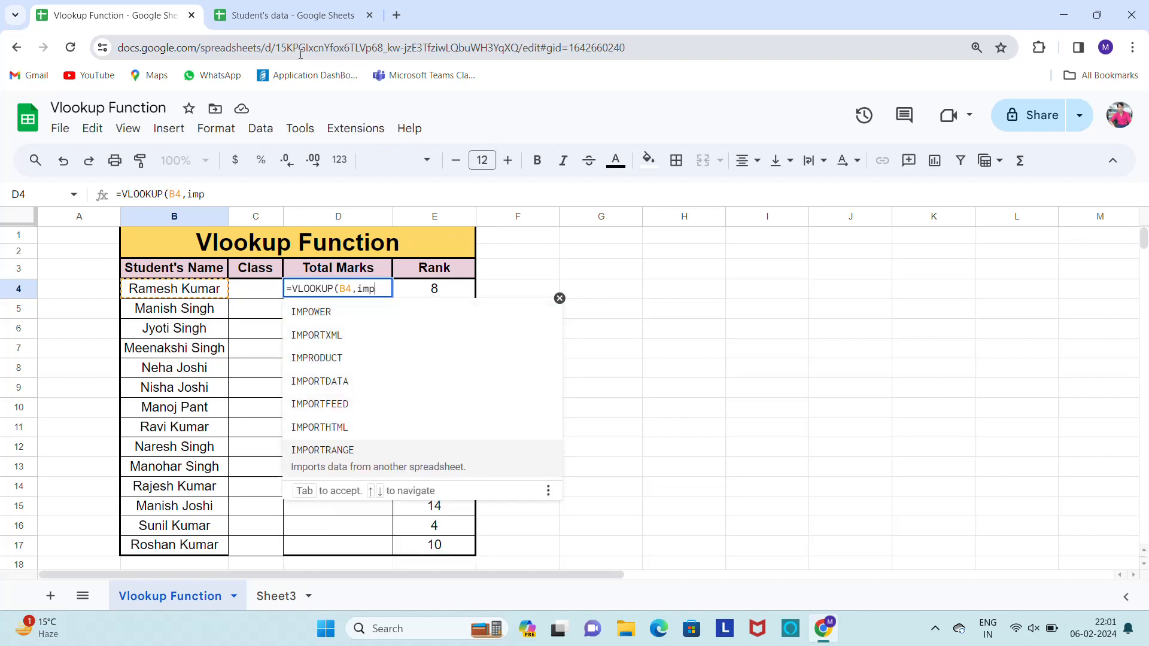
key(Tab)
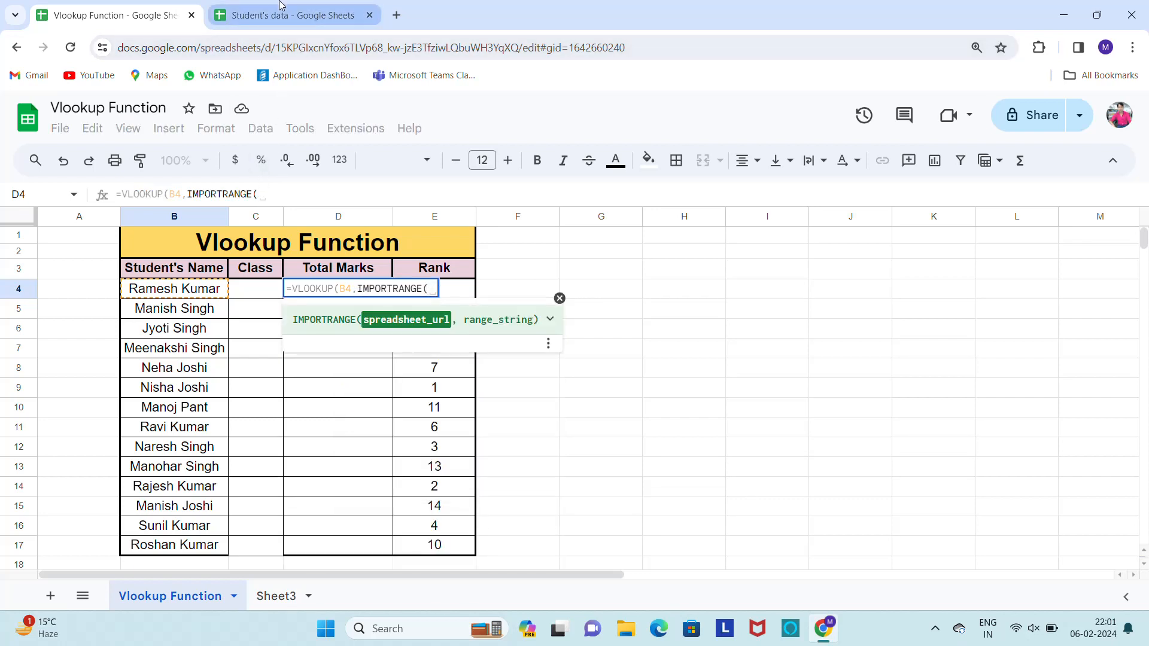
text(")
key(ctrl+v)
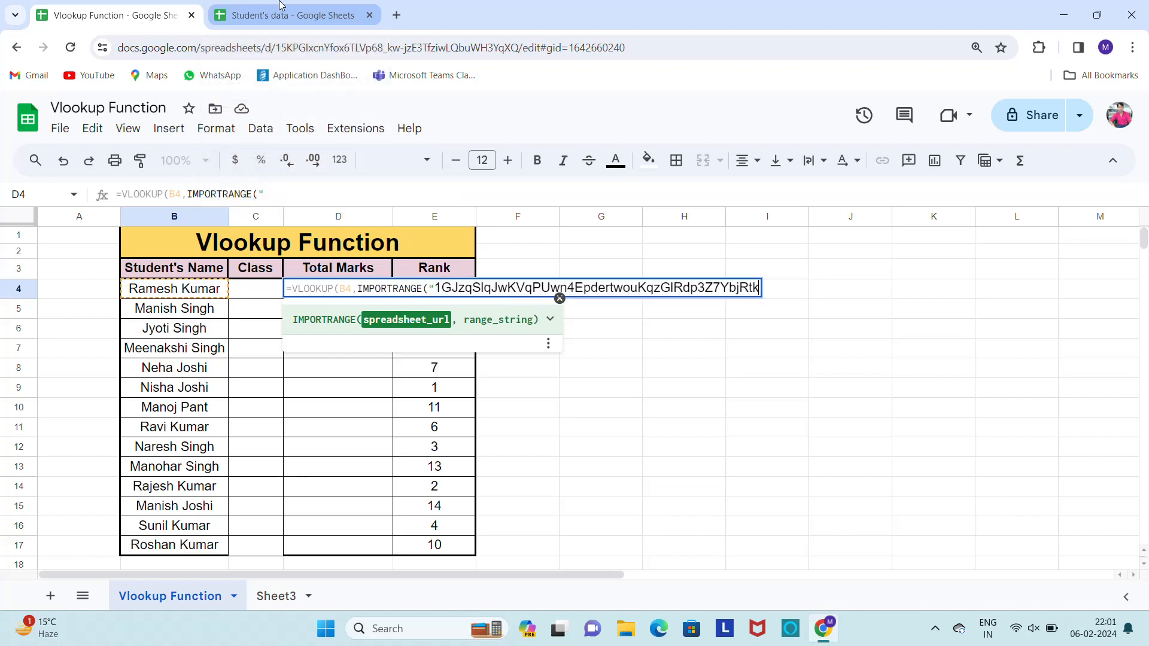
text(",)
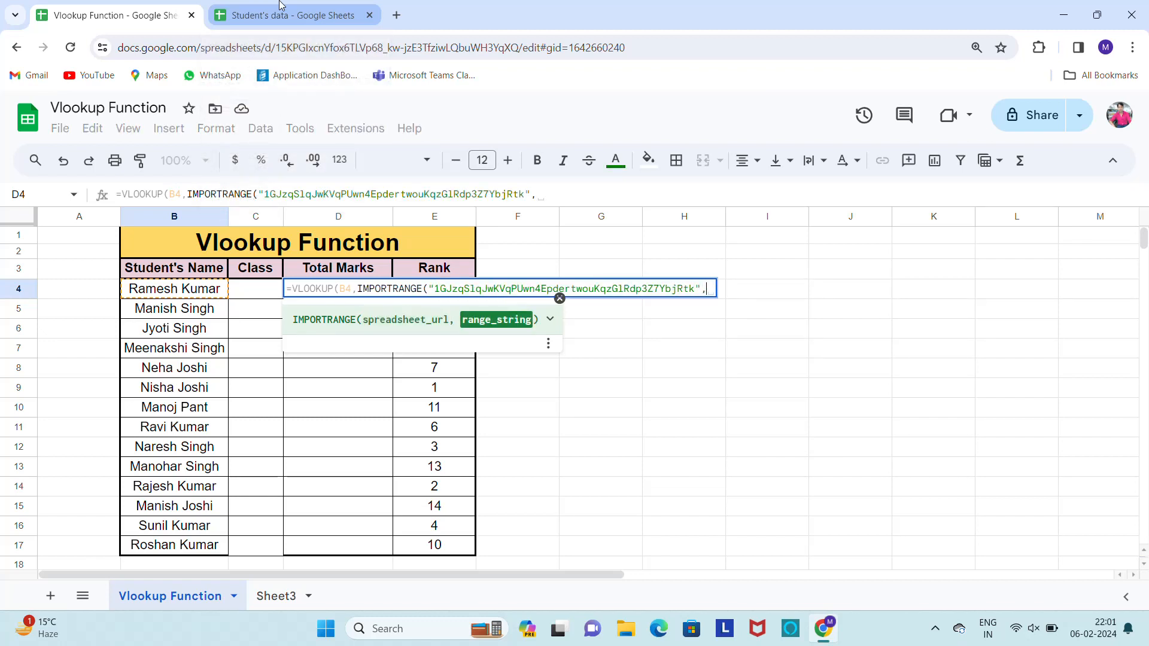
Open the quoted range string in D4 with the copied source sheet name, Student's data, and an exclamation mark.
text(")
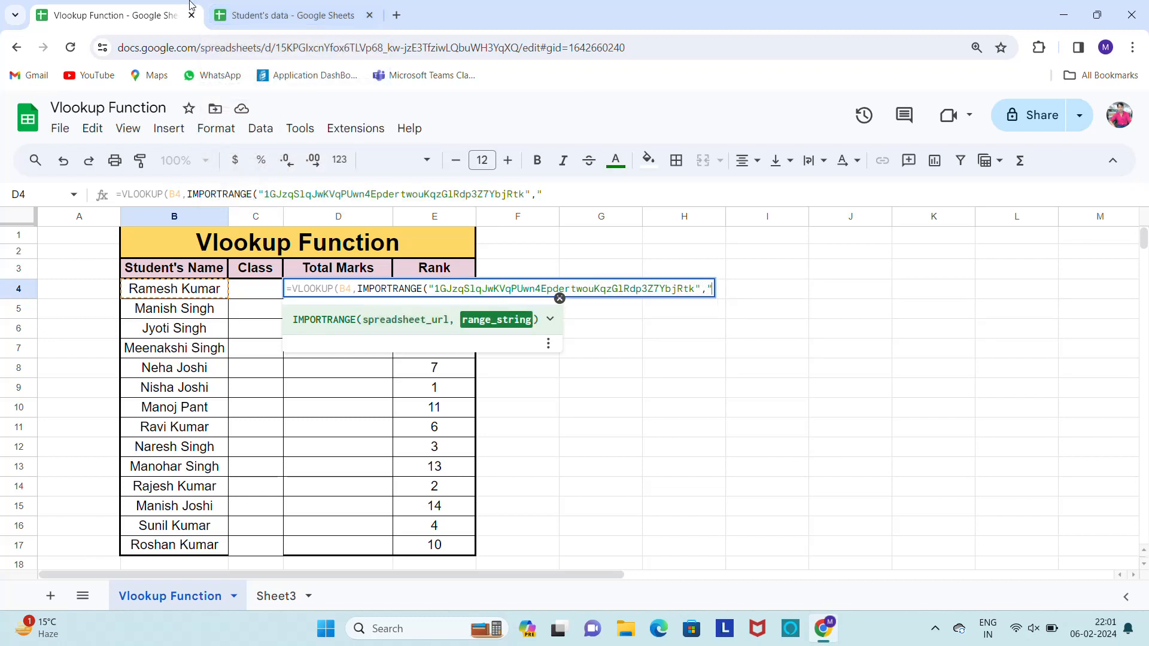
click(281, 6)
click(214, 600)
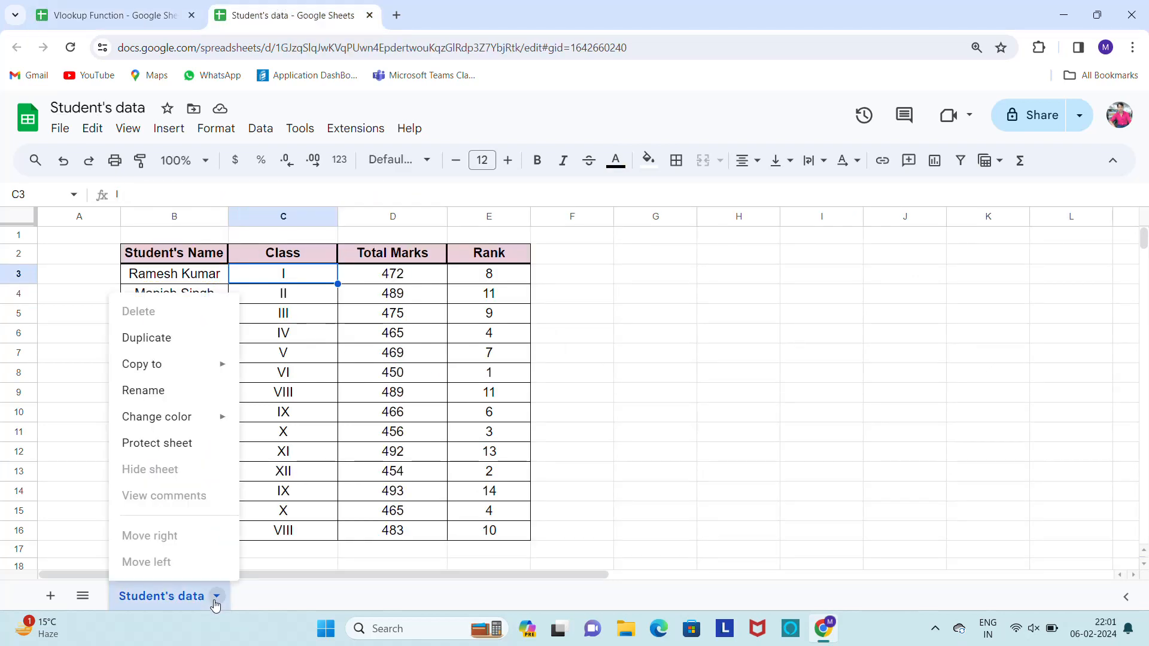
click(179, 391)
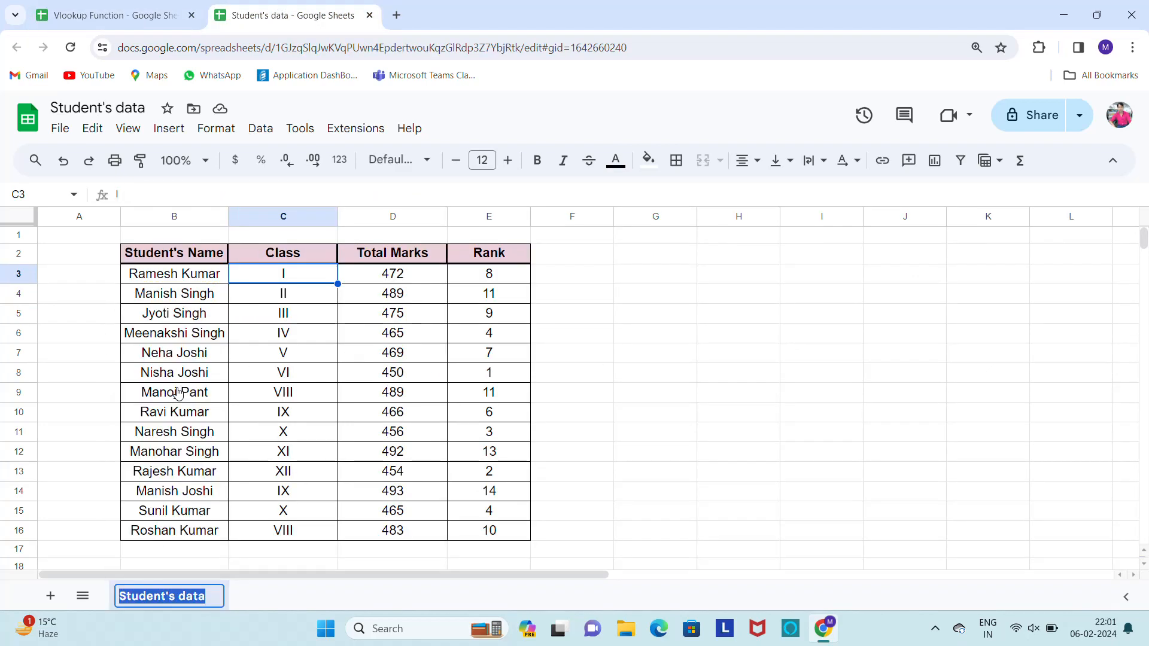
key(ctrl+c)
click(126, 6)
key(ctrl+v)
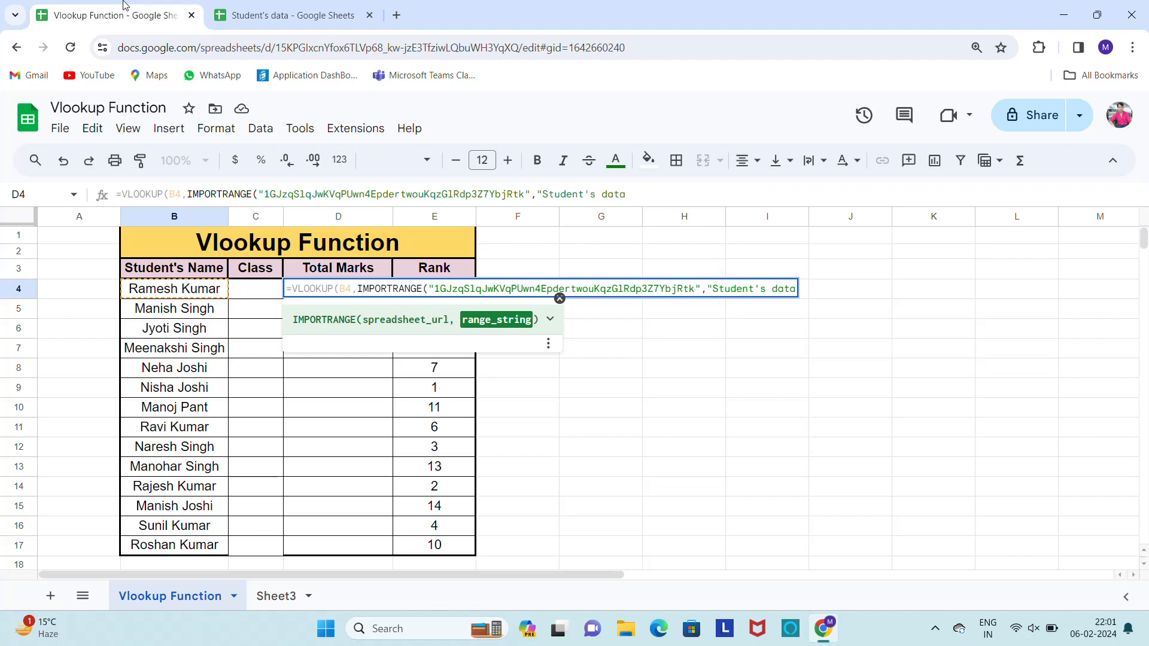
text(!)
Complete the range string with B3:E and a closing double quote, then close IMPORTRANGE and add a comma.
click(290, 13)
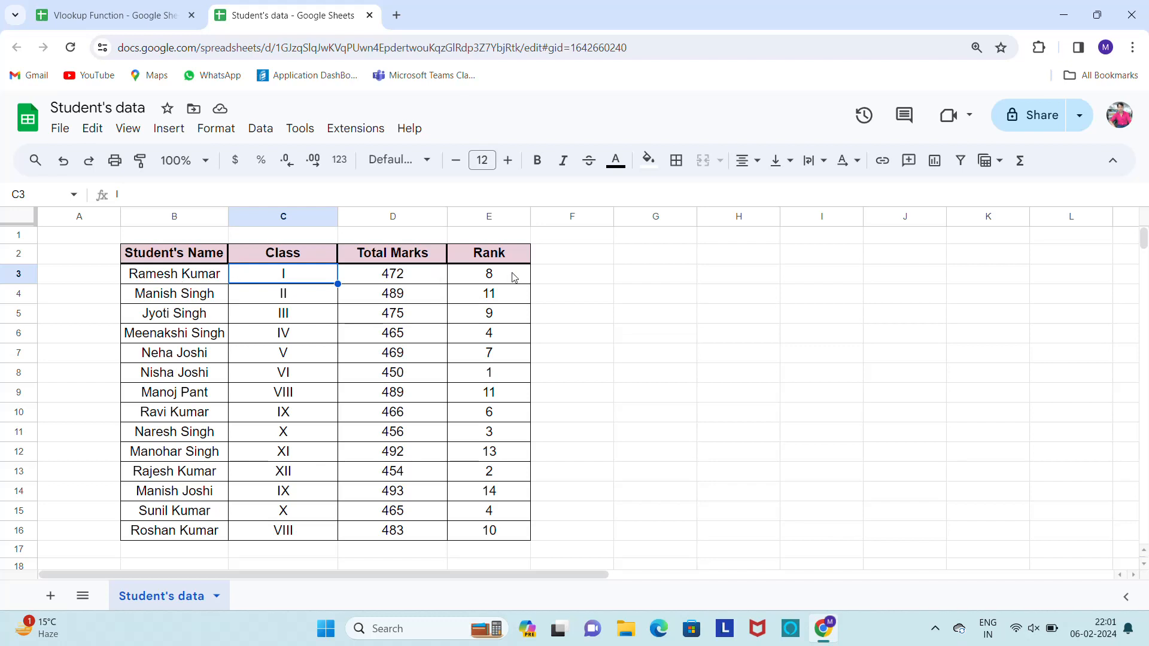
click(110, 6)
text(B)
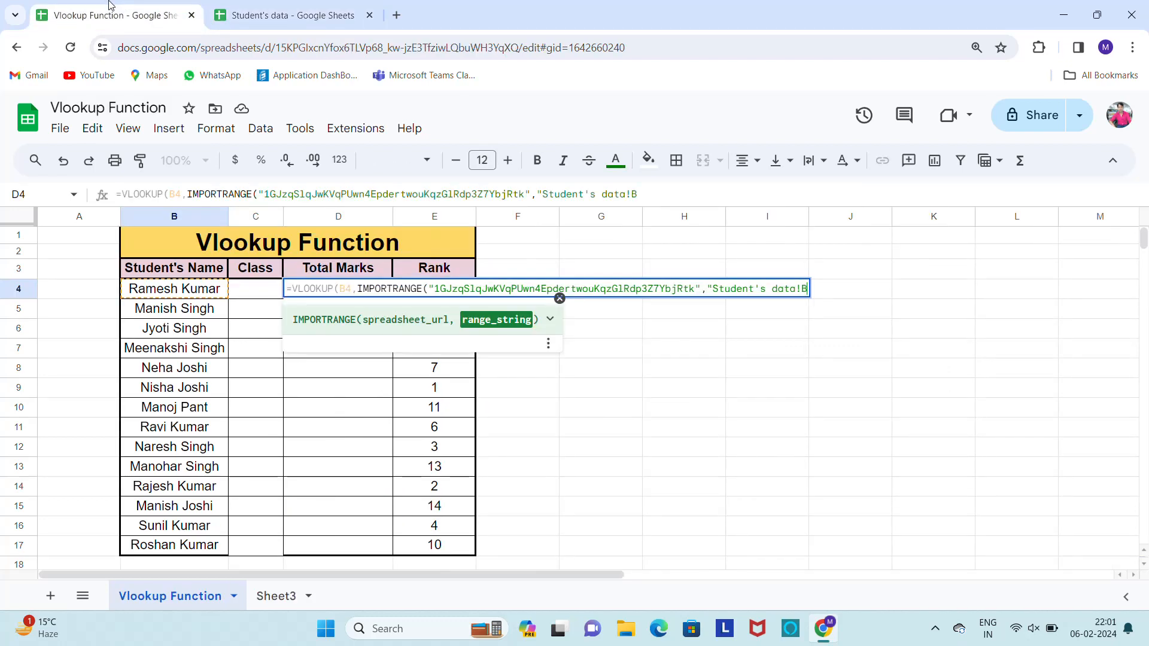
text(3:E"))
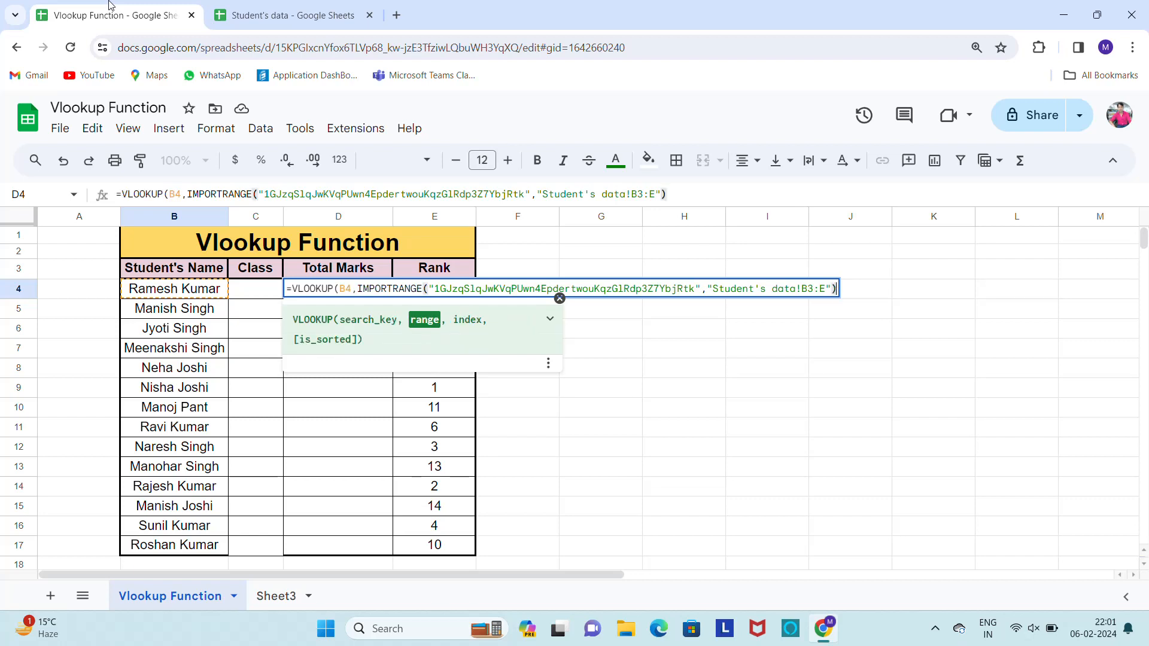
text(,)
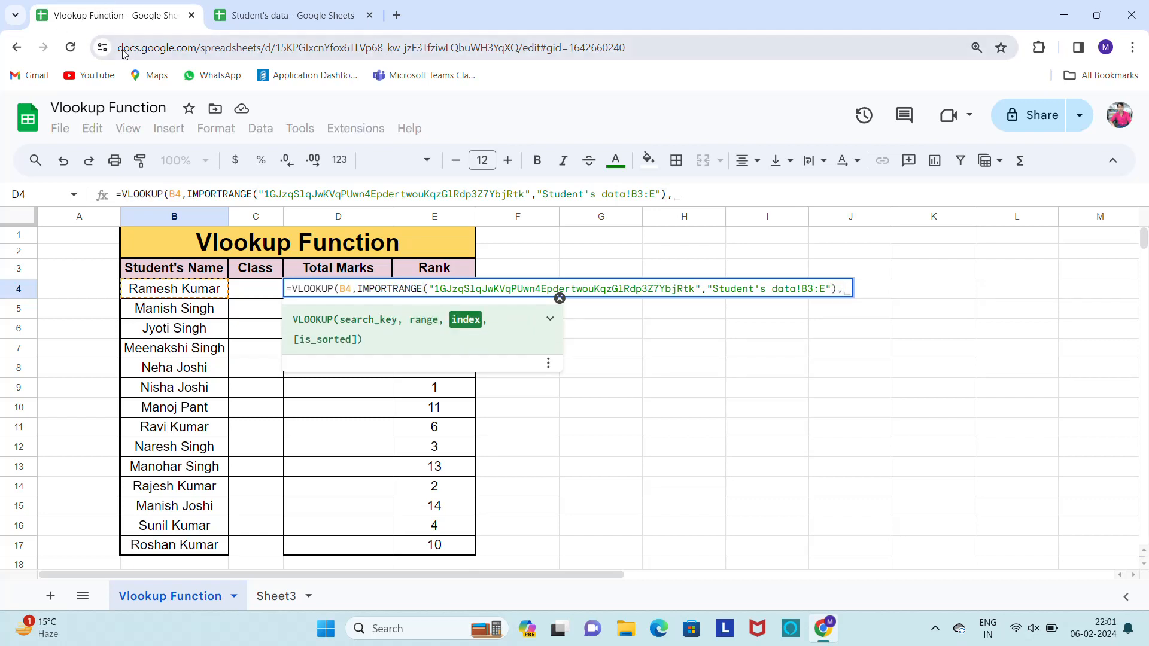
Finish the D4 lookup with column index 3 for Total Marks and 0 for exact match, then close and enter the formula.
click(274, 7)
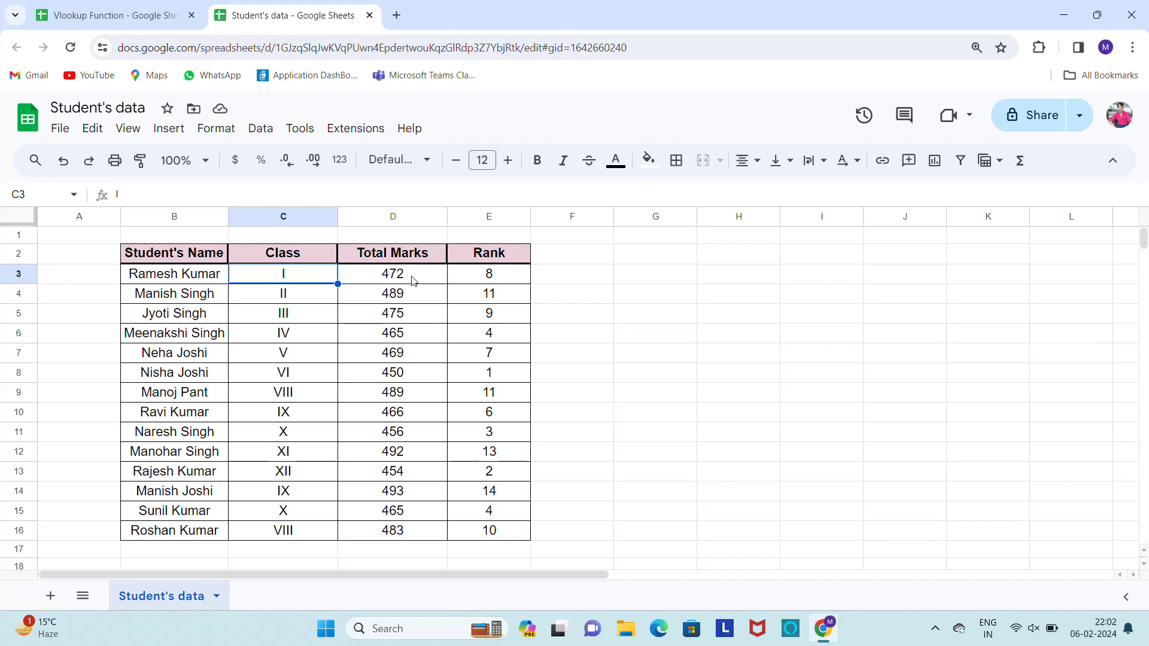
click(114, 8)
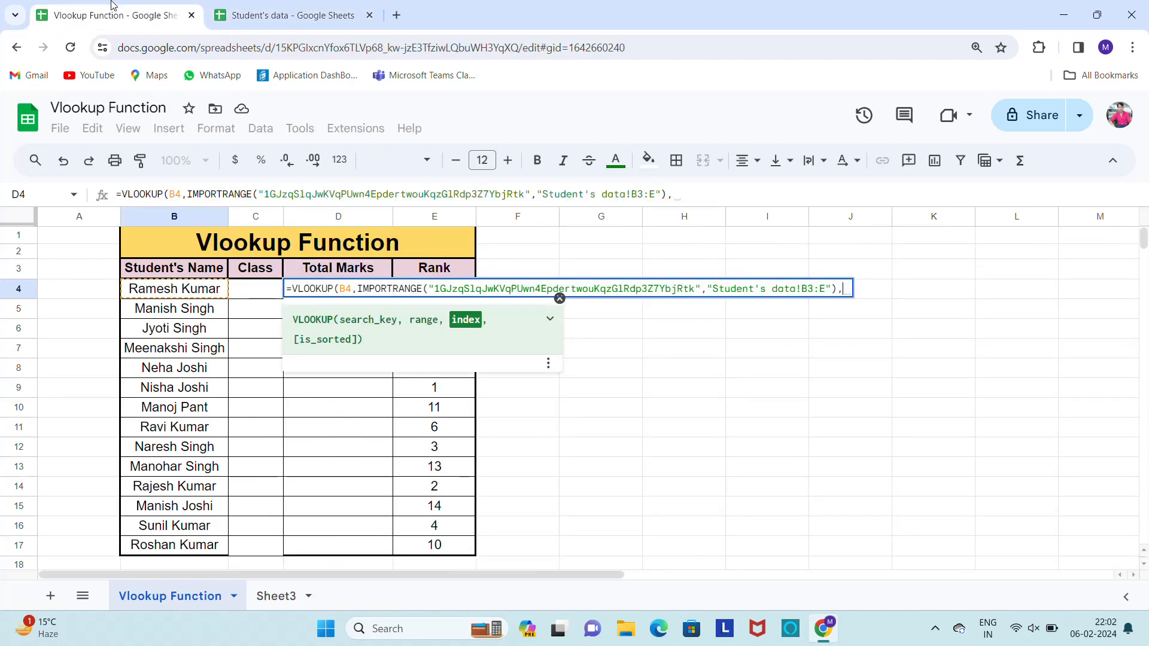
text(3,0)
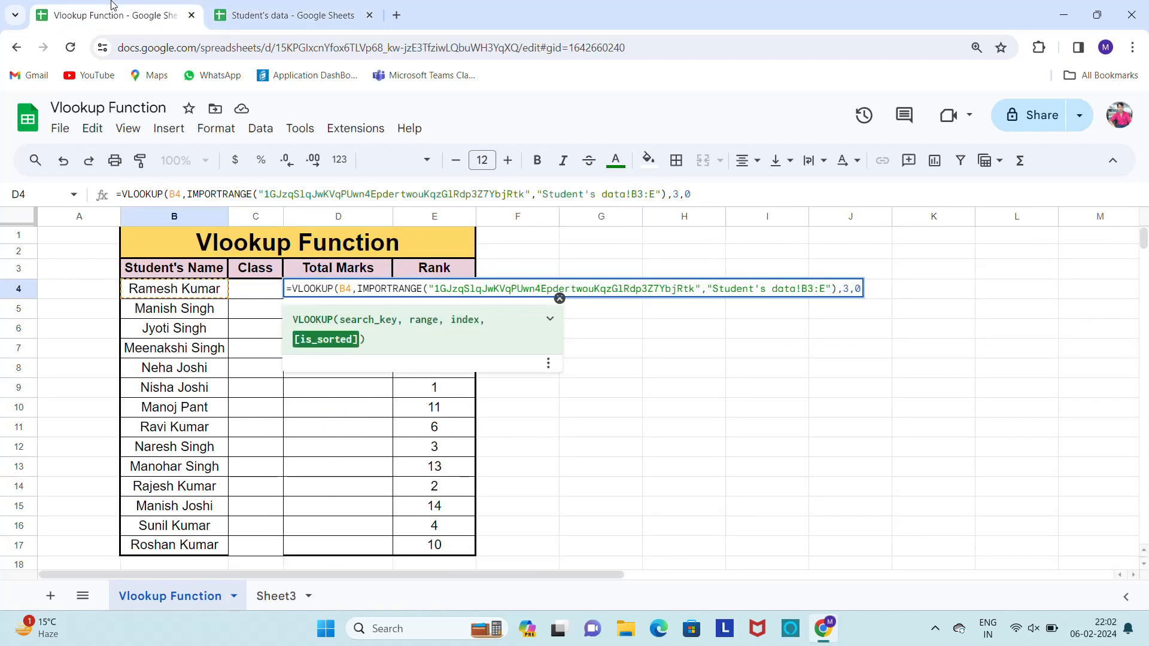
text())
key(Return)
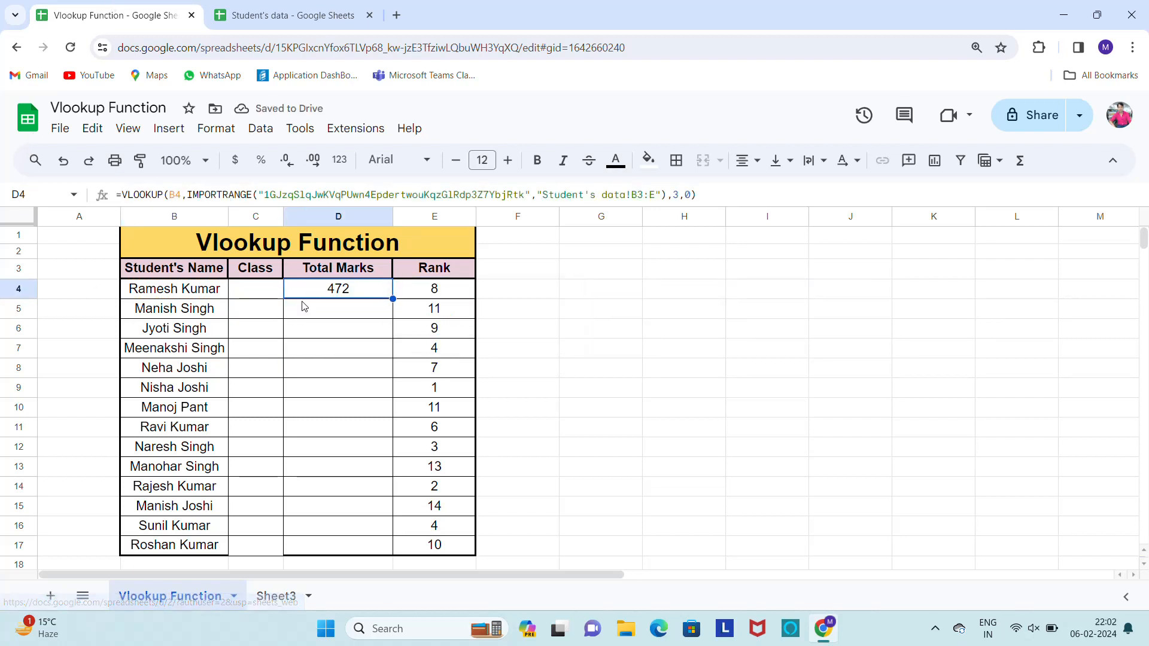
click(347, 316)
key(Up)
key(Left)
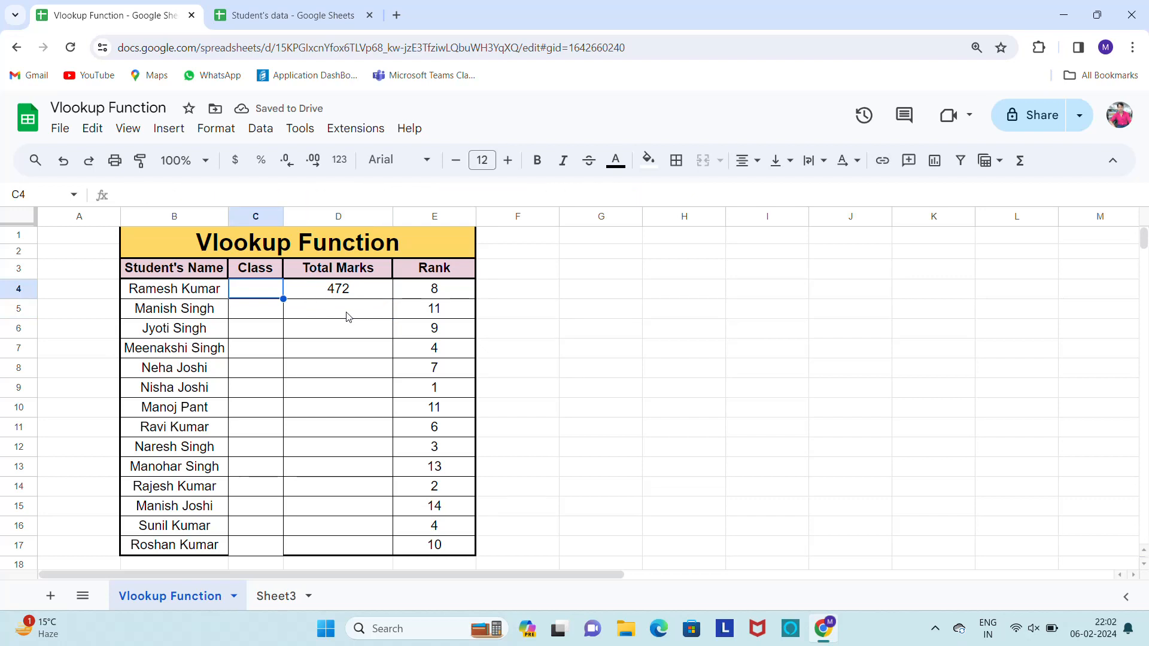
key(Right)
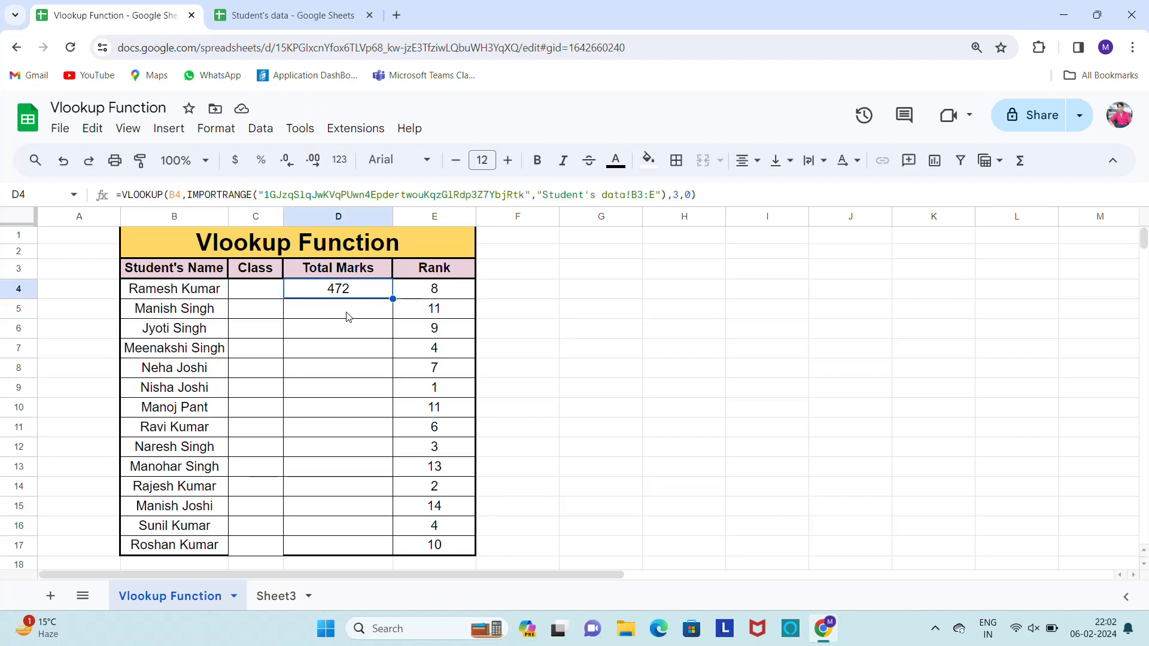
key(Left)
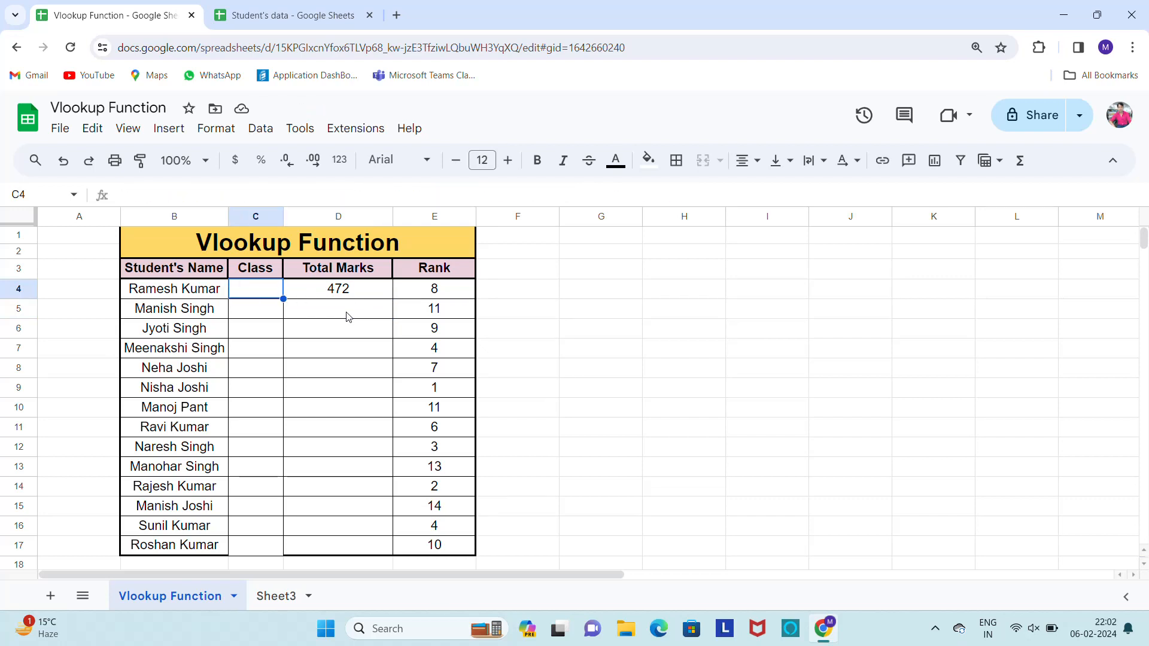
key(Right)
key(Left)
key(Down)
key(Up)
key(ctrl+shift+Down)
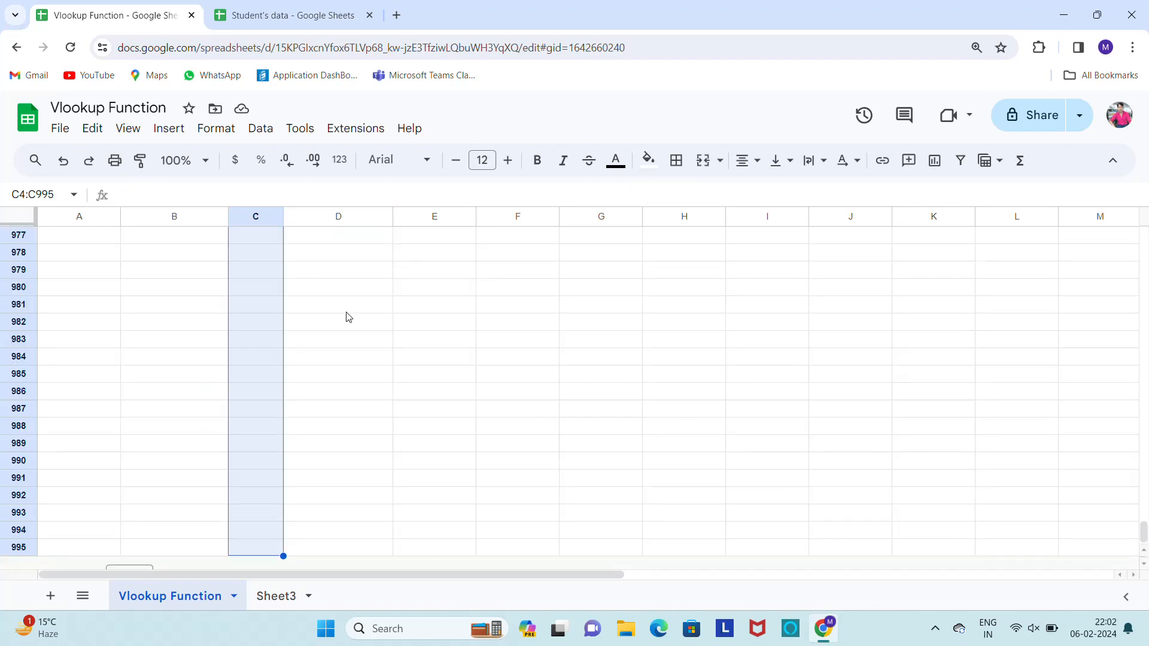
key(ctrl+Up)
key(Down)
Copy the D4 lookup formula into all Total Marks cells D4:D17.
key(Right)
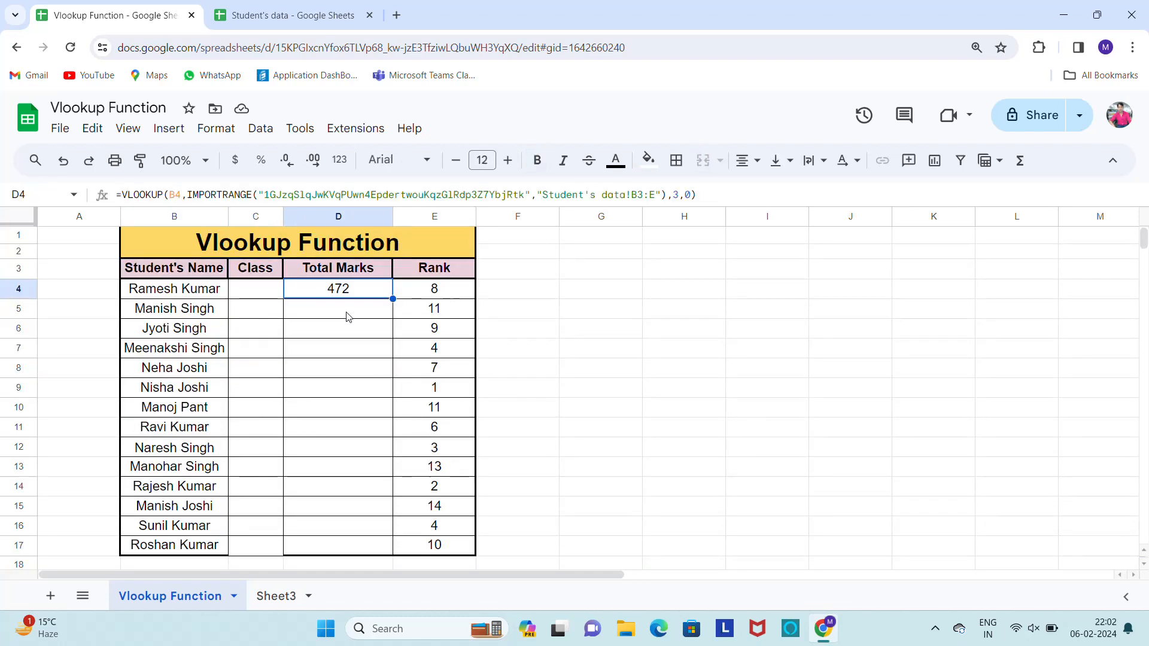
key(Left)
key(Left)
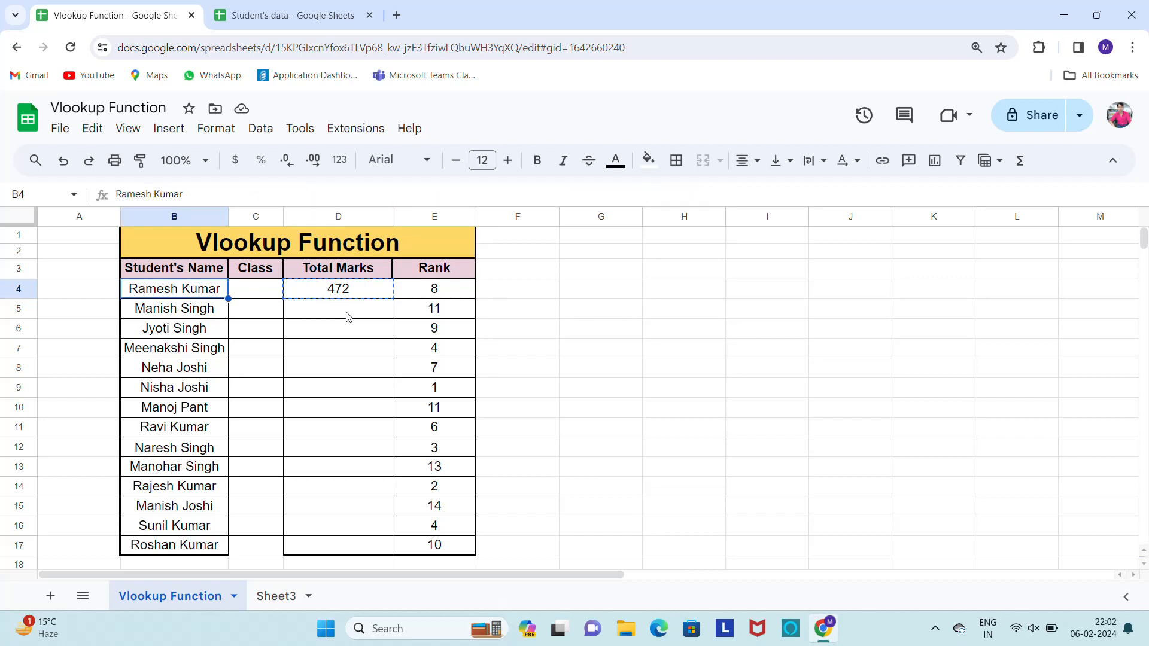
key(ctrl+Down)
key(Right)
key(Right)
key(ctrl+shift+Up)
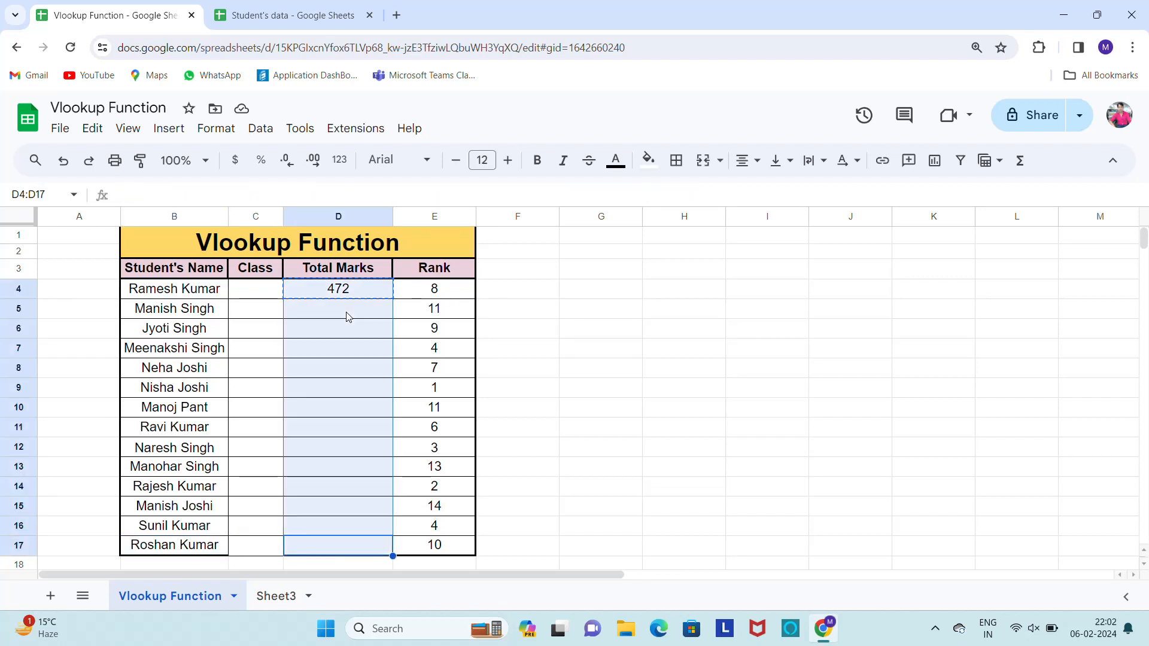
key(ctrl+v)
Replace the formulas in Total Marks cells D4:D17 with their values only.
key(ctrl+Up)
key(Down)
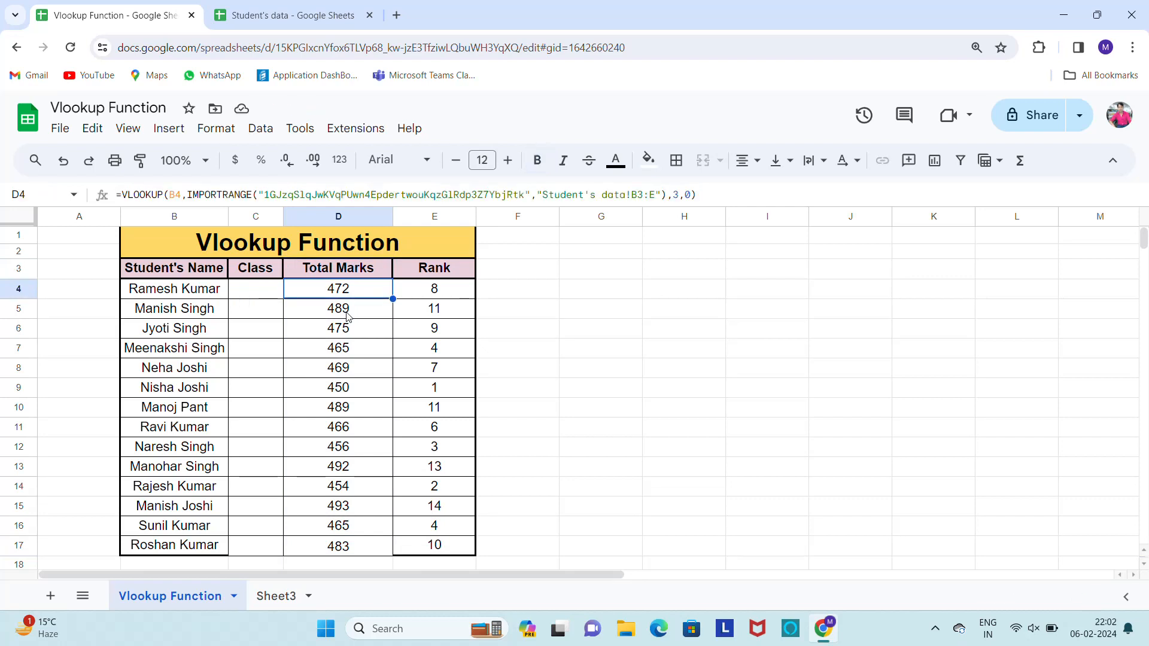
key(ctrl+shift+Down)
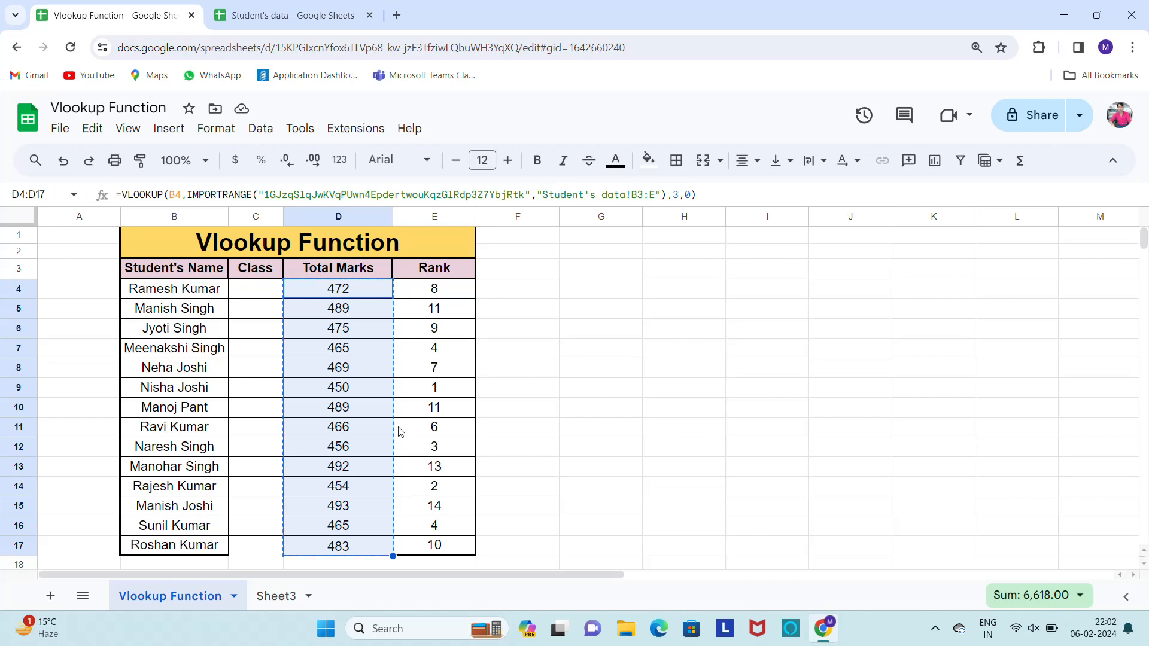
right_click(346, 455)
mouse_move(562, 255)
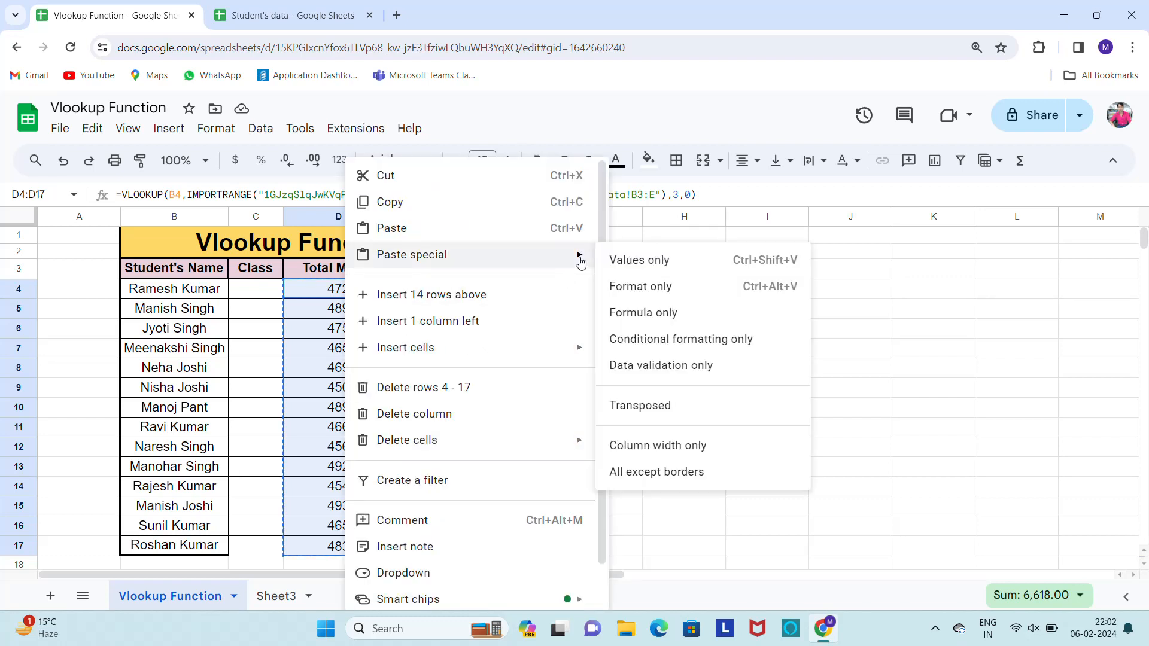
click(655, 260)
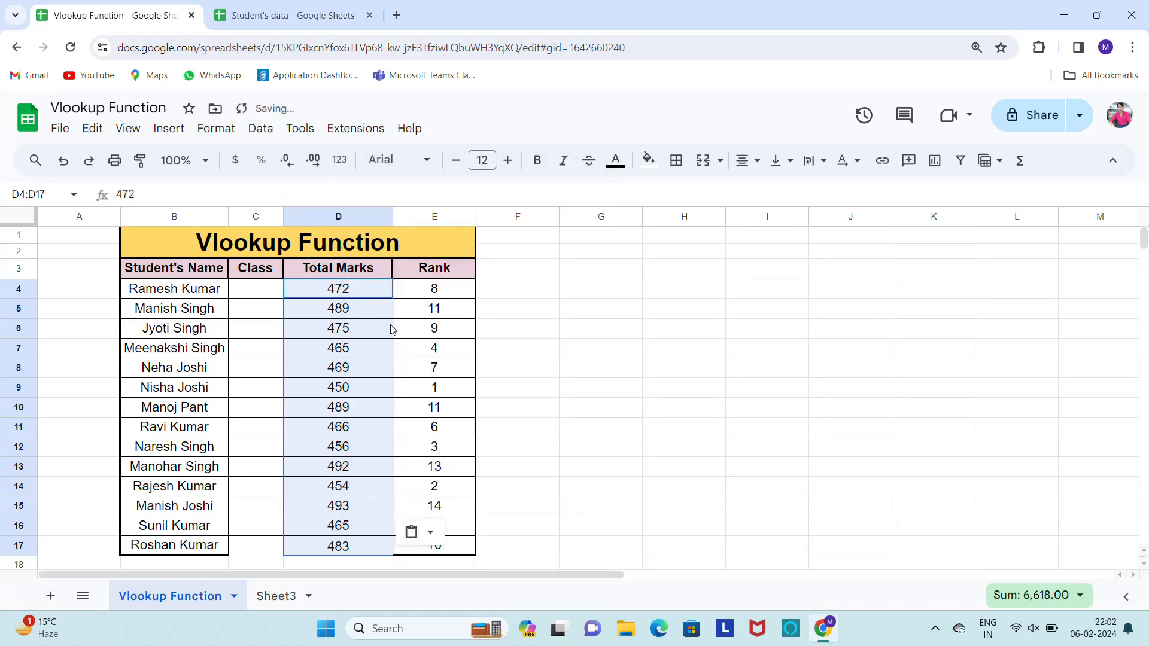
Copy the spreadsheet ID from the web address of the Student's data file.
click(358, 11)
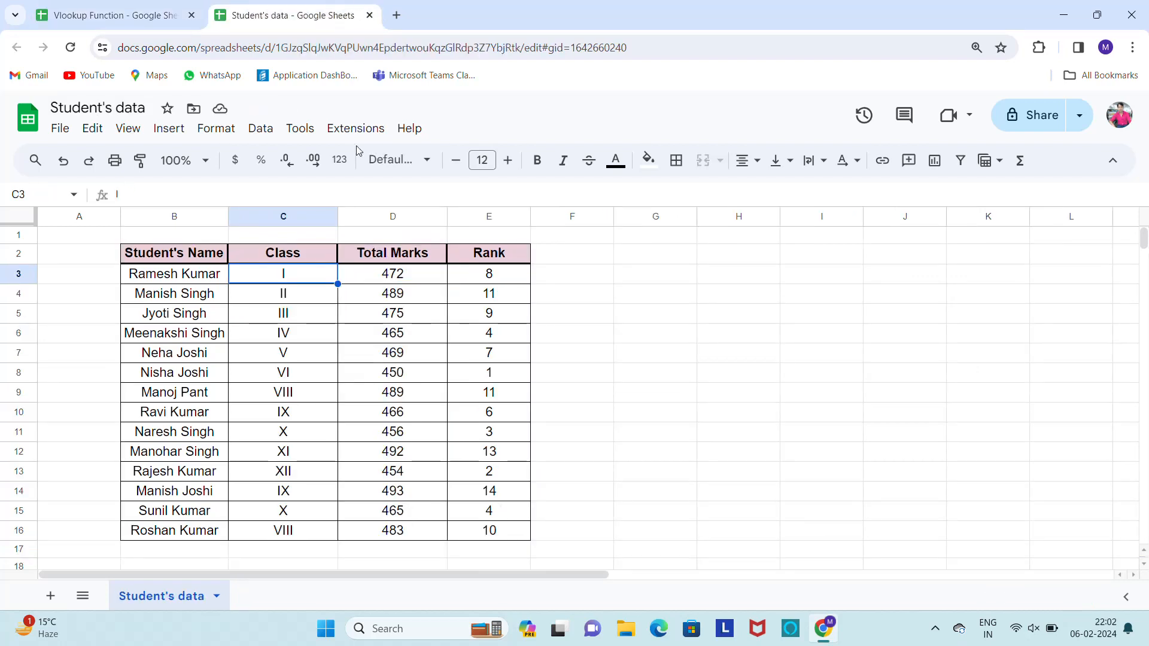
click(477, 53)
key(End)
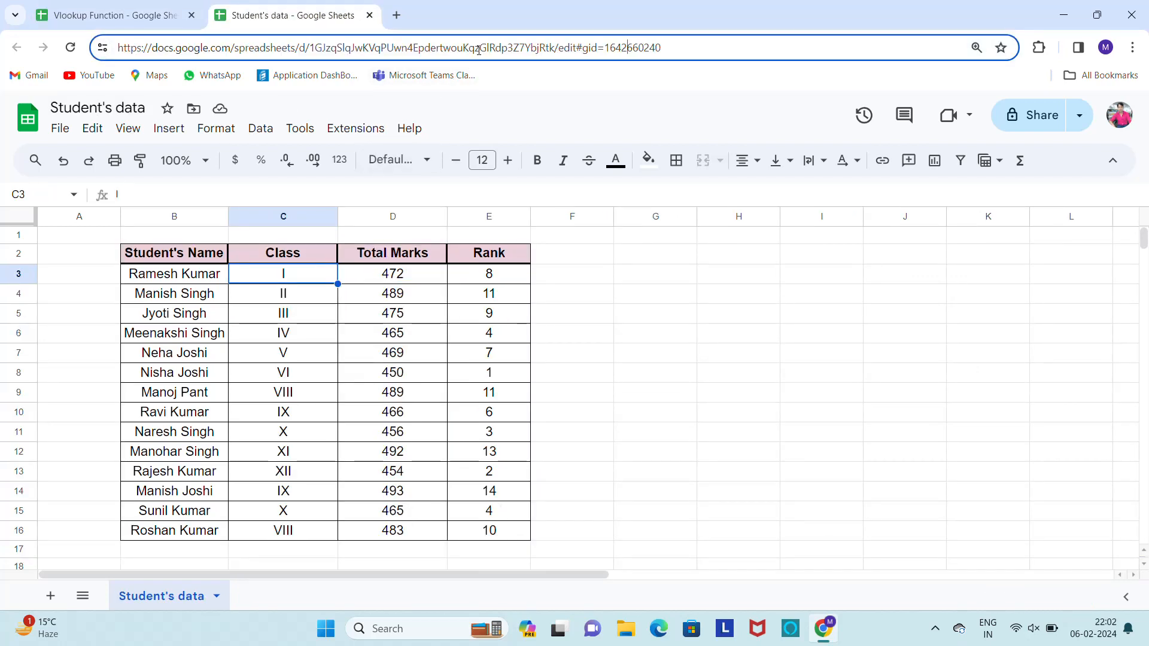
key(ctrl+shift+Left)
key(ctrl+shift+Left)
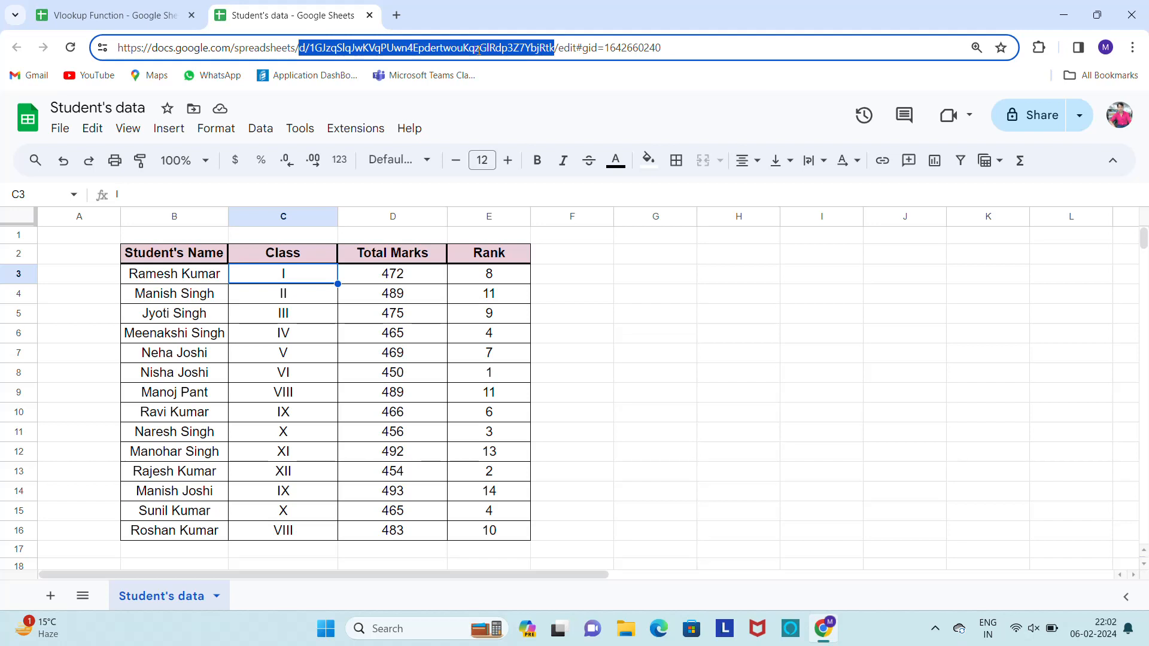
key(ctrl+shift+Right)
key(shift+Right)
key(shift+Left)
key(ctrl+c)
key(Escape)
Start a VLOOKUP formula in Class cell C4 of the Vlookup Function file with B4 as the search key, followed by a comma.
click(147, 4)
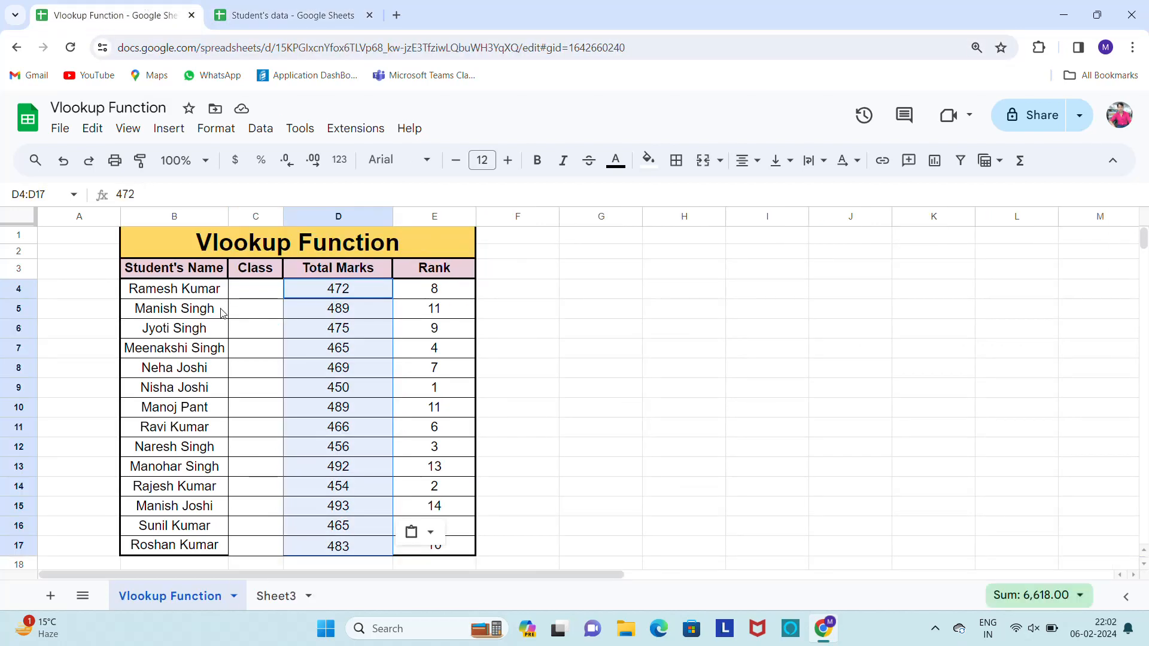
click(260, 295)
text(=VLOOKUP()
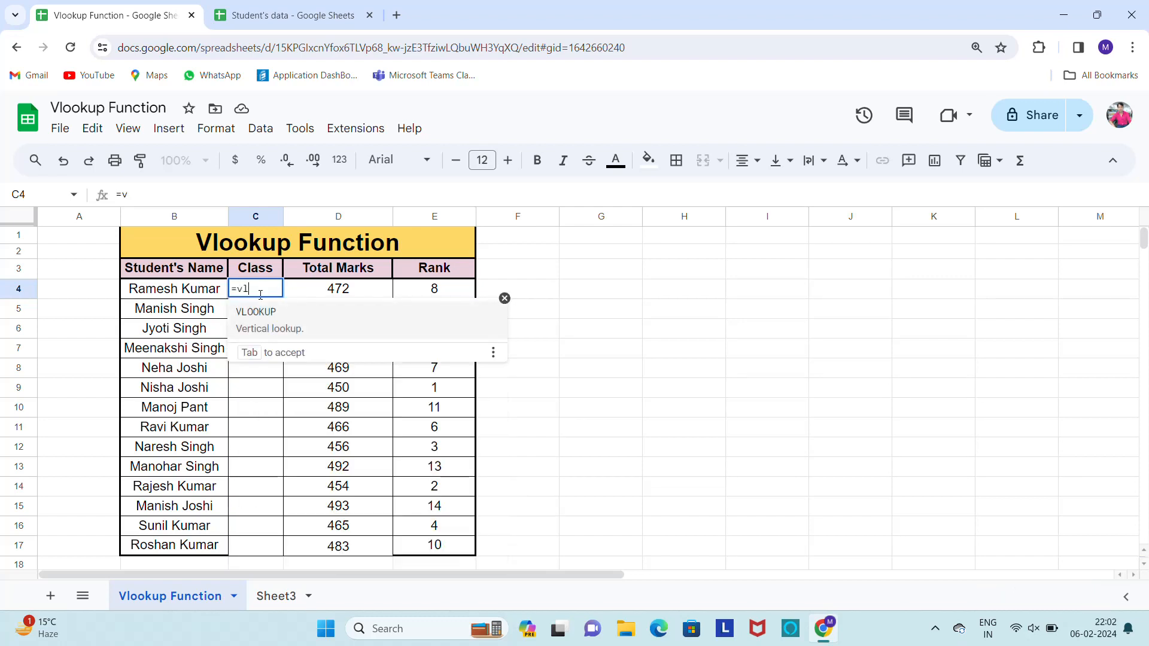
key(Left)
text(,)
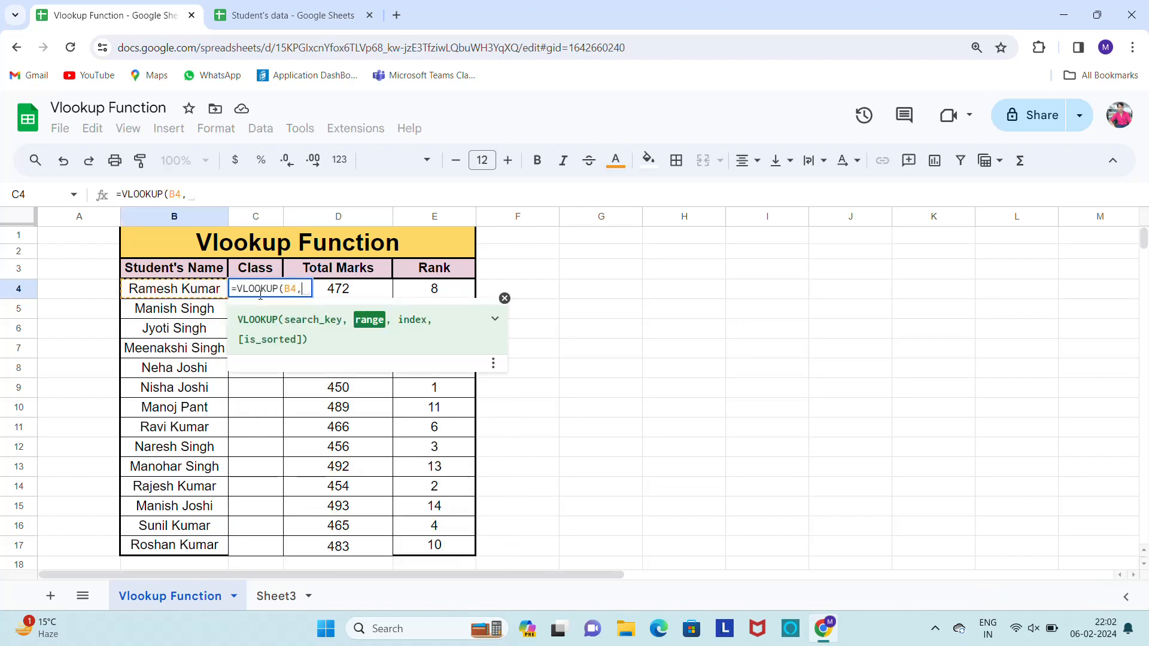
Nest IMPORTRANGE as the C4 lookup's range, giving the copied spreadsheet ID in double quotes, followed by a comma.
text(impo)
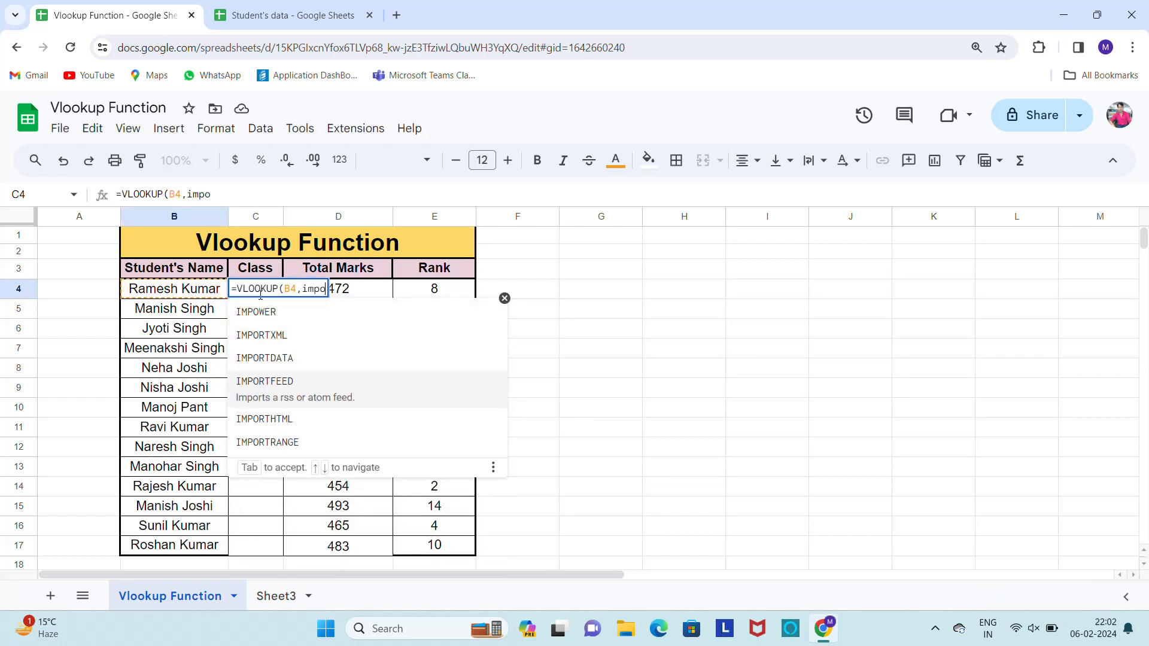
key(Tab)
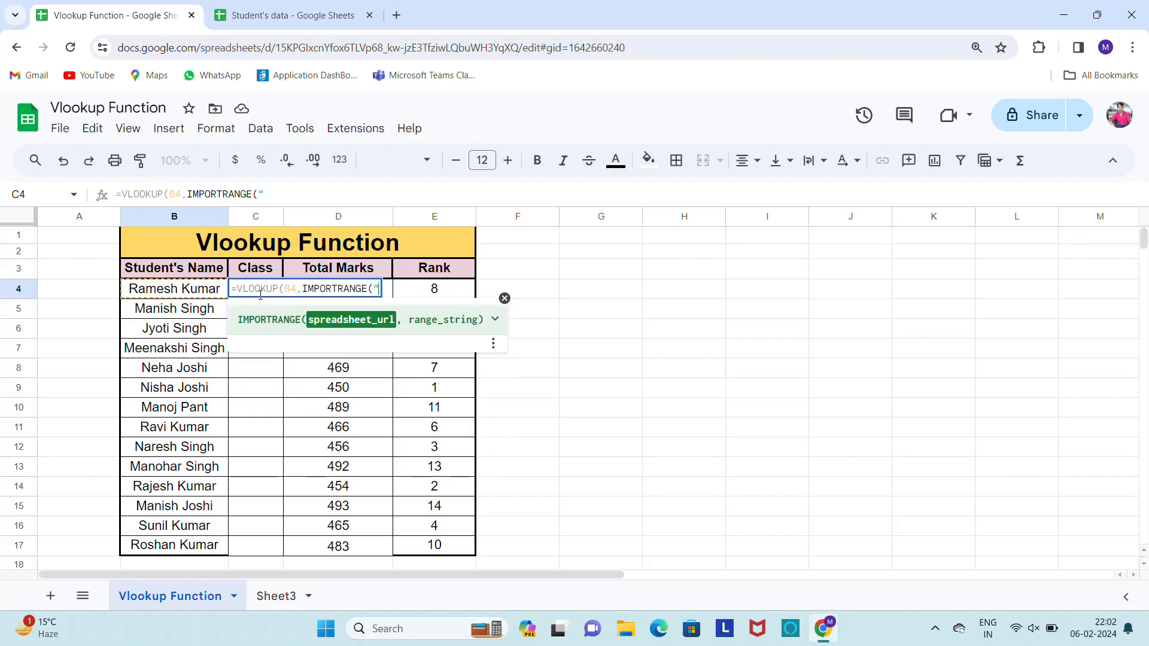
text(")
key(ctrl+v)
text(")
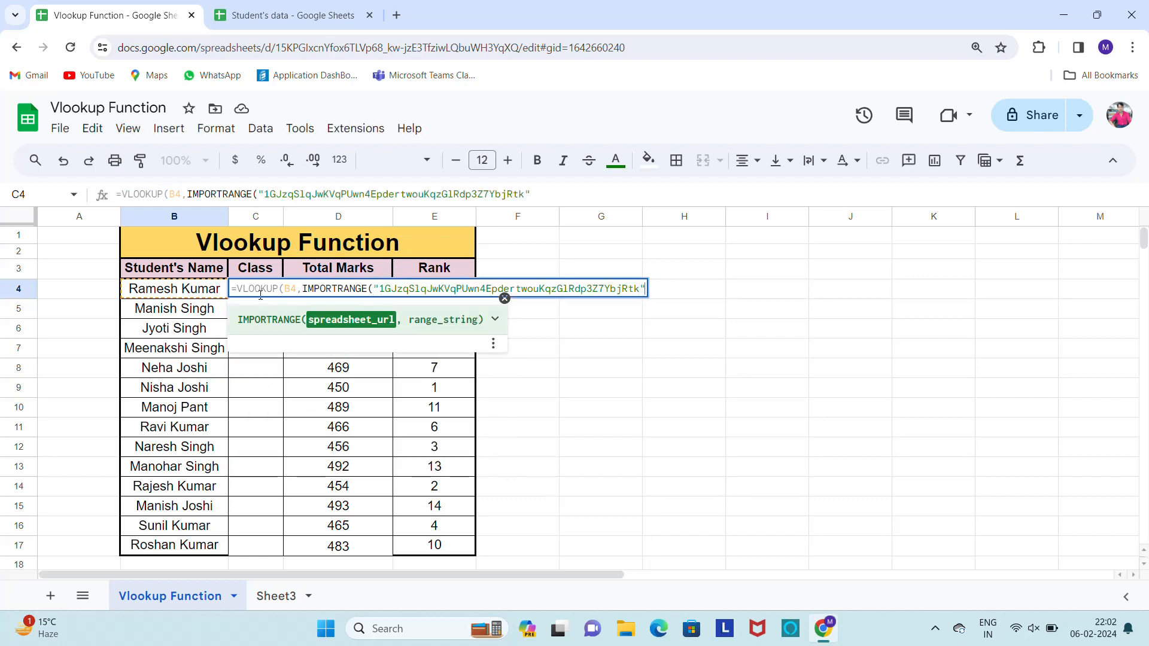
text(, )
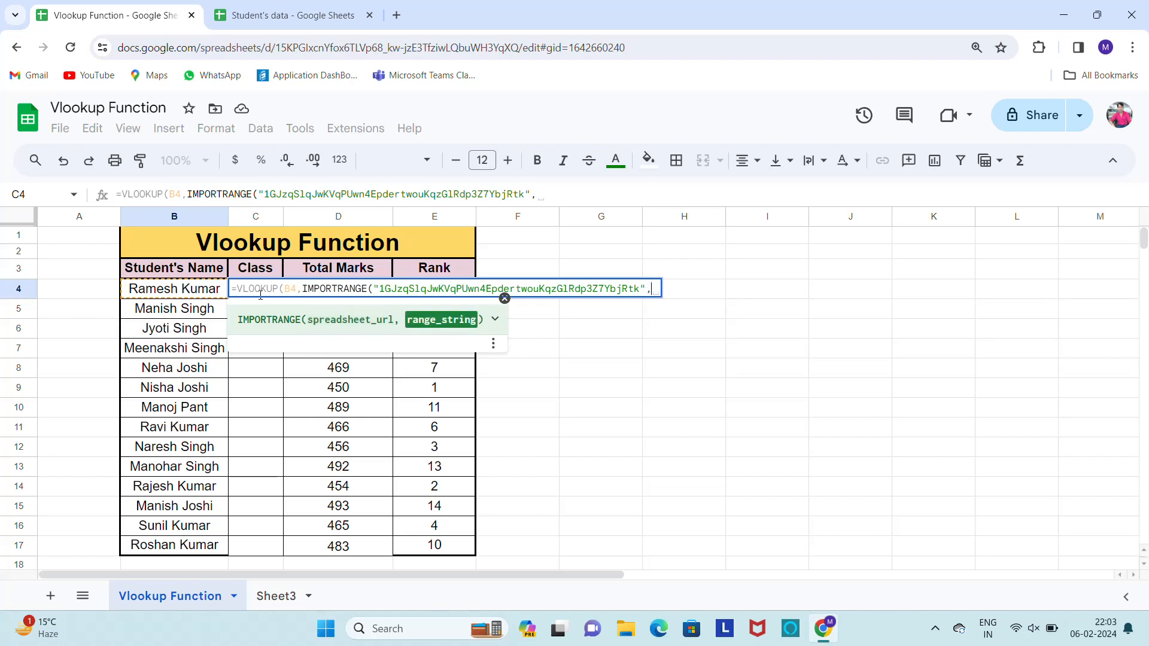
Open the quoted range string in C4 with the sheet name Student's data, copied from the source file, and an exclamation mark.
text(")
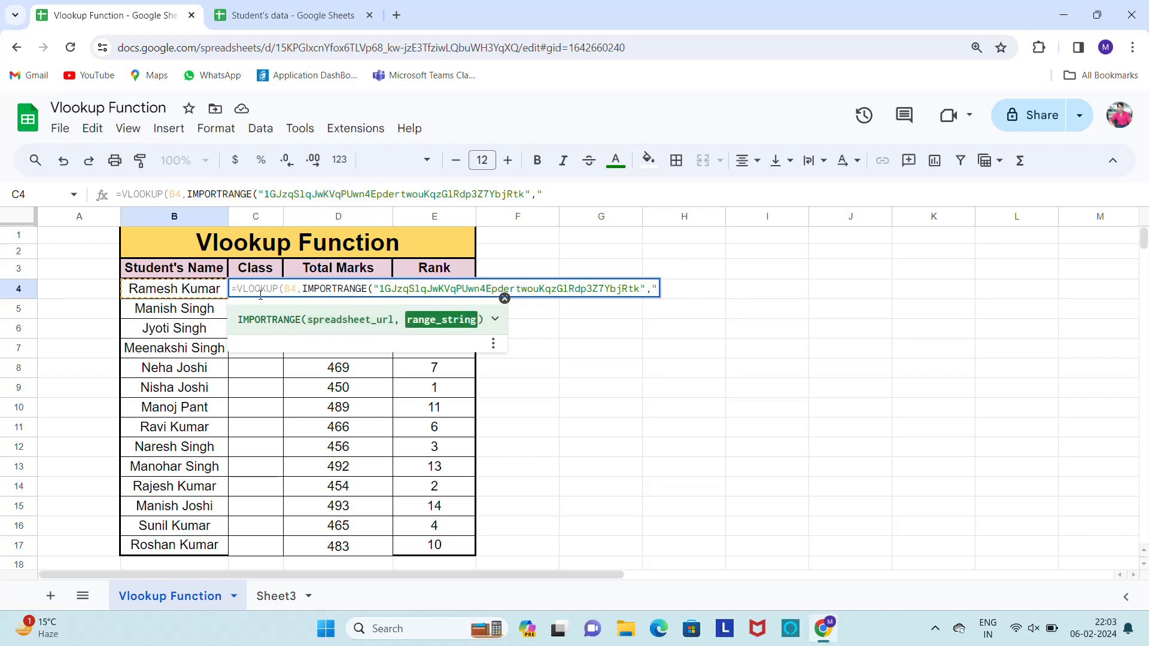
click(296, 15)
click(215, 597)
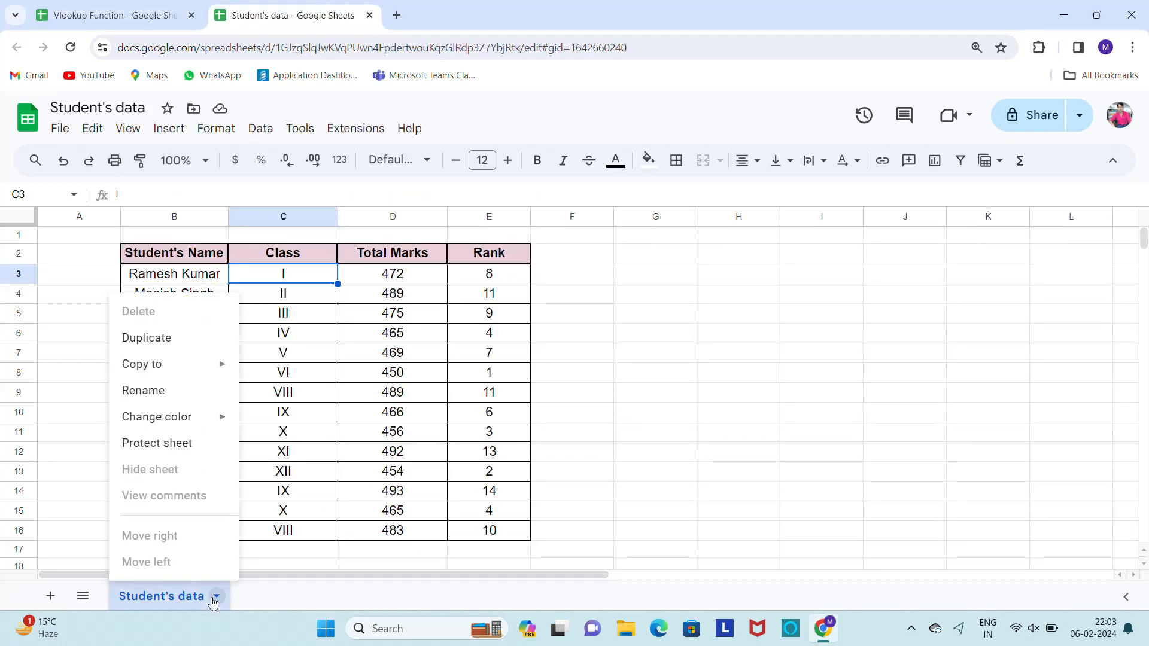
click(174, 395)
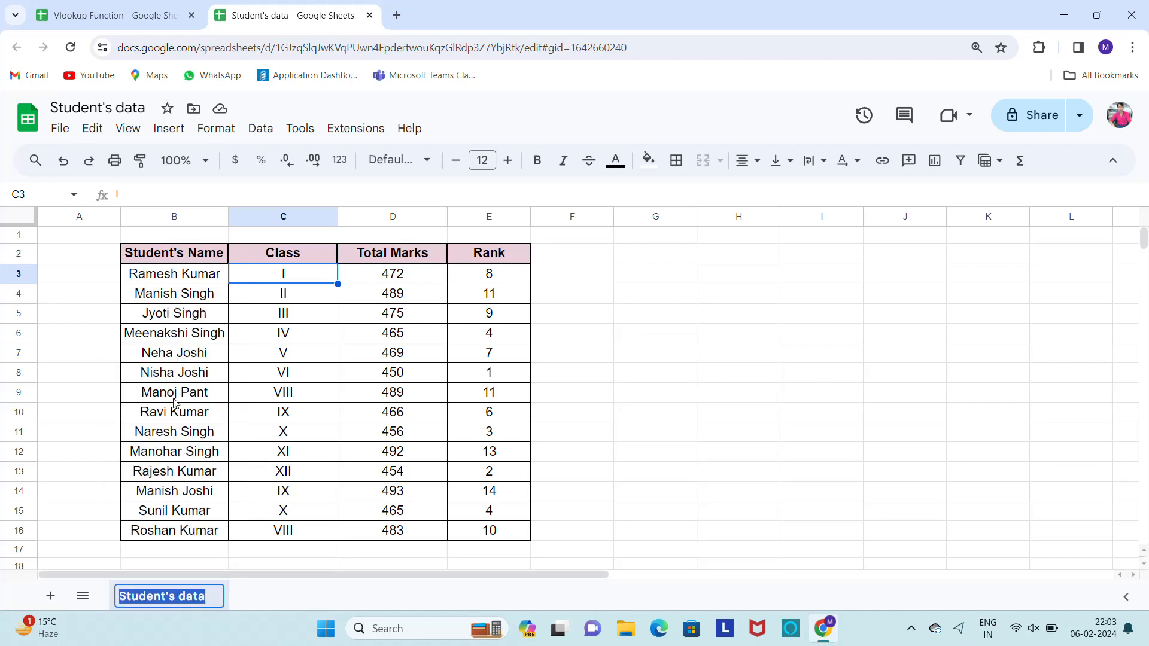
key(ctrl+c)
key(Escape)
click(135, 10)
key(ctrl+v)
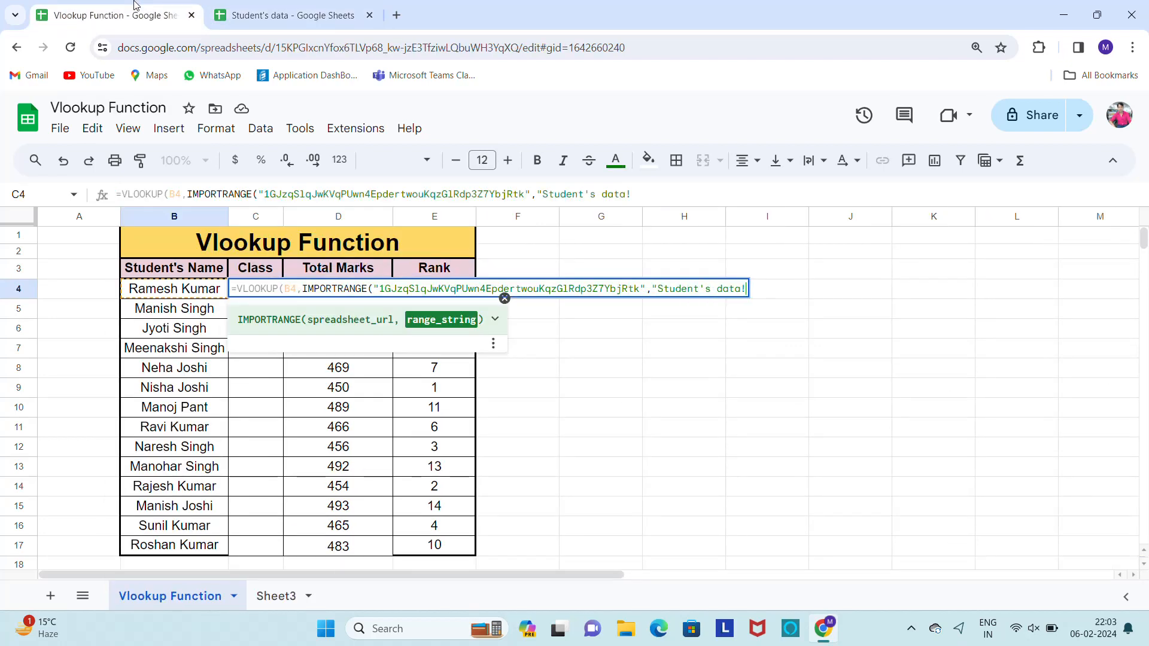
Check the source table's columns, then complete the C4 formula with range B3:E, column index 2 and exact match 0, and enter it.
click(292, 15)
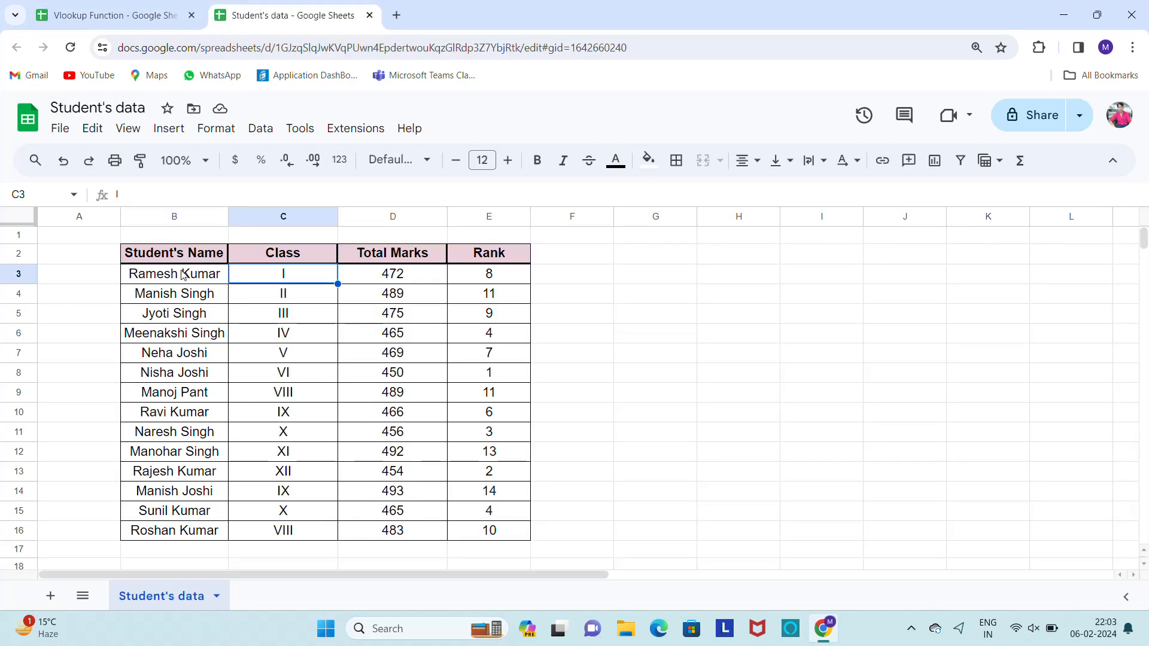
click(505, 253)
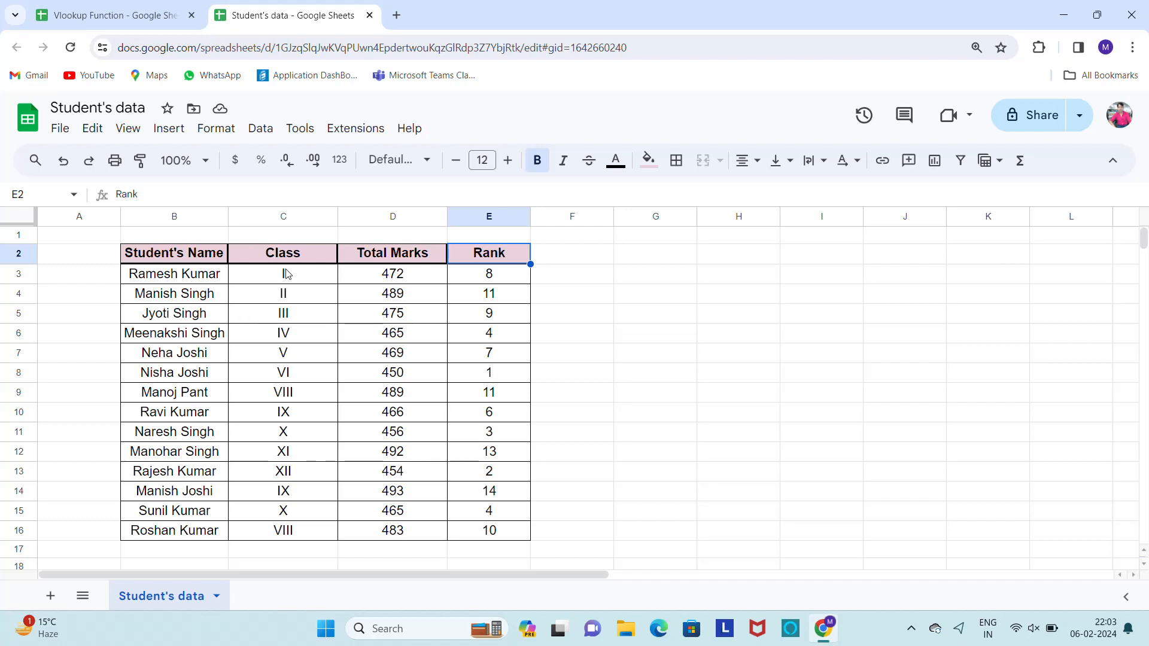
click(183, 7)
text(B)
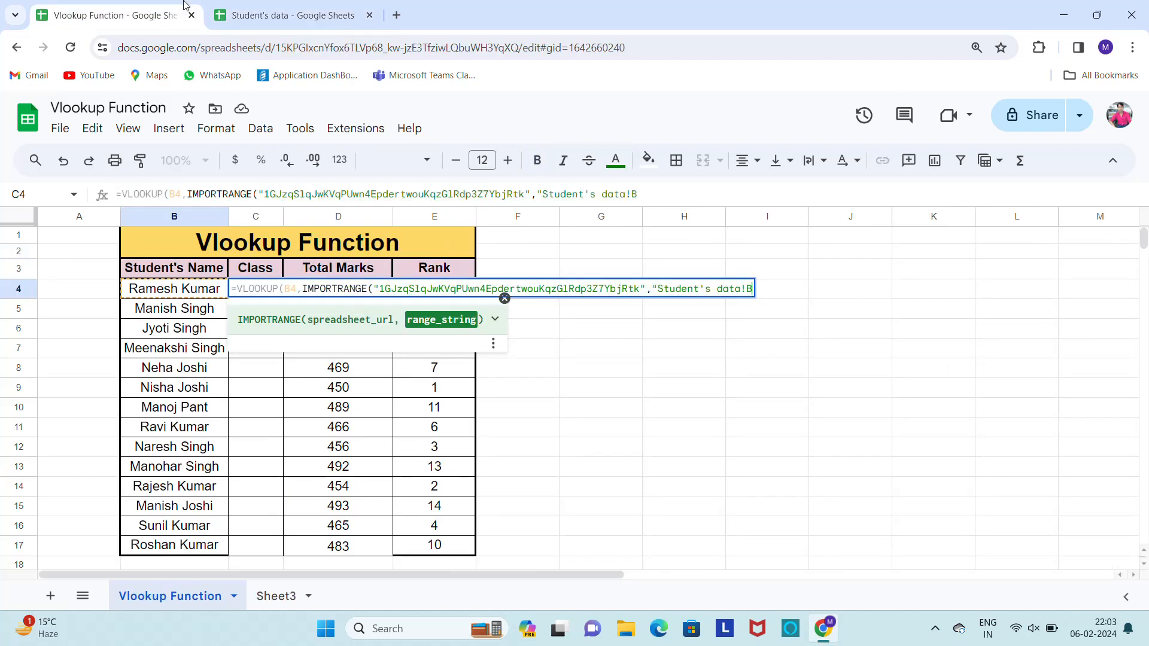
text(3:E"),2,)
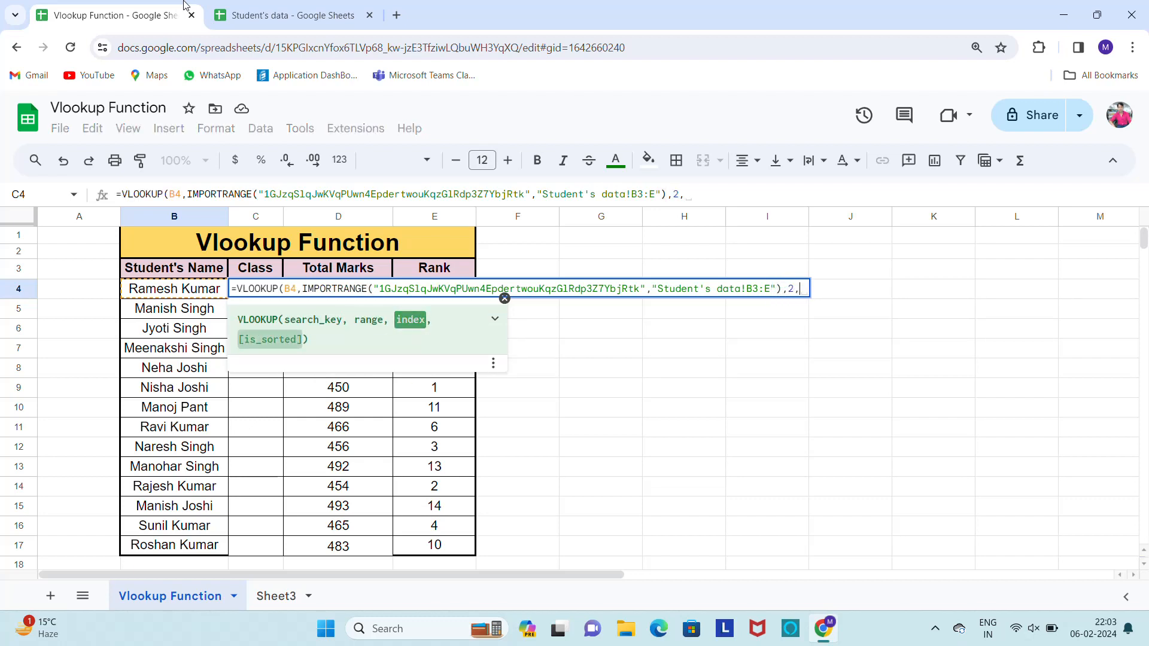
text(0))
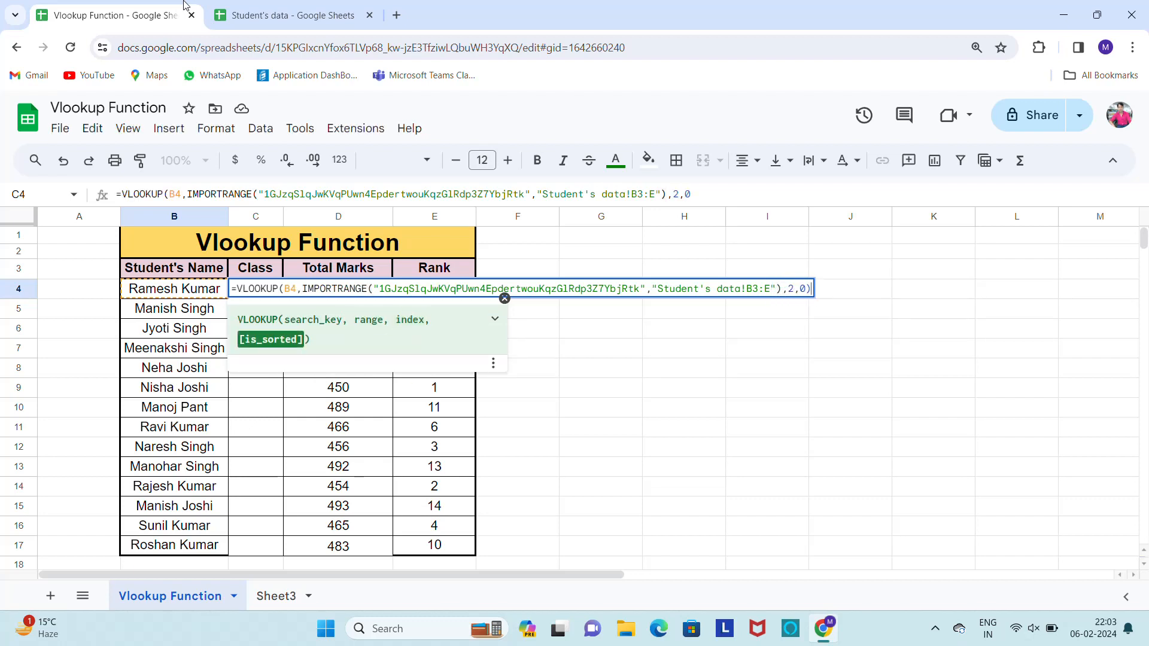
key(Return)
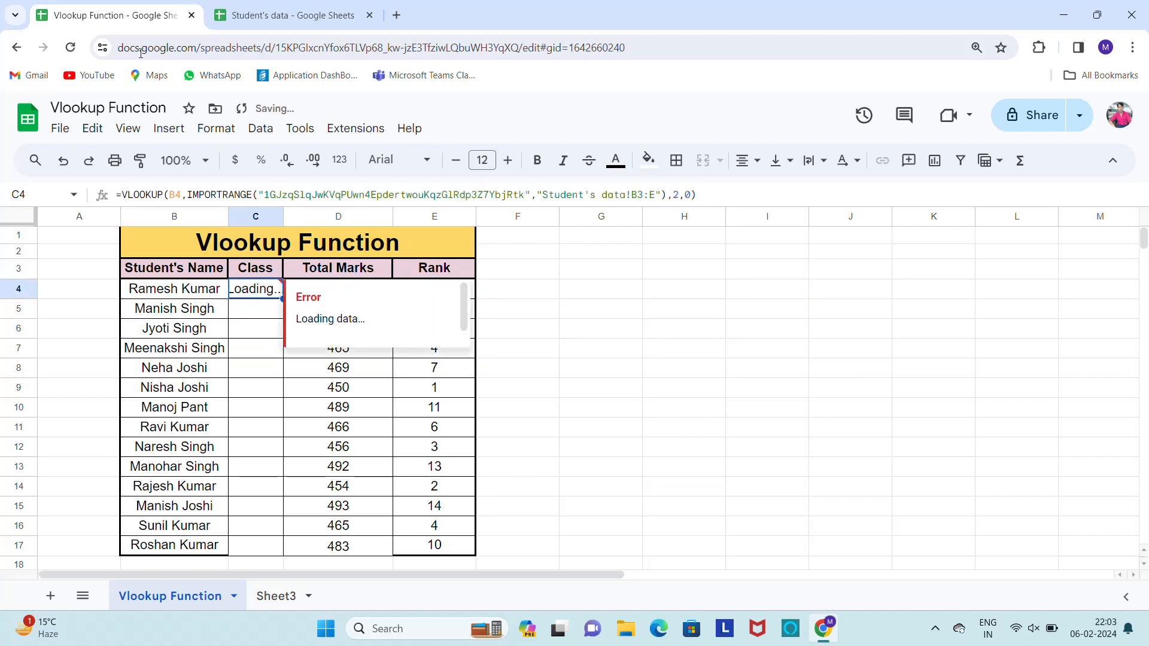
Copy the Class lookup formula from C4 and paste it down the Class column through row 17.
key(ctrl+c)
key(Left)
key(ctrl+Down)
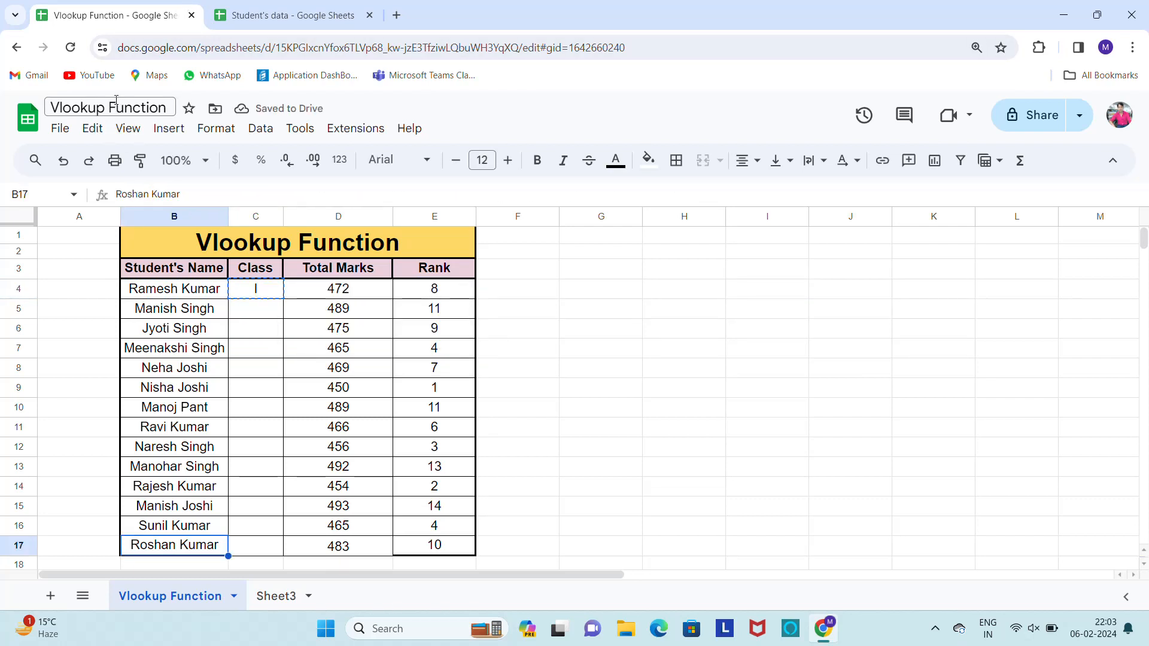
key(Right)
key(ctrl+shift+Up)
key(ctrl+v)
key(Up)
key(Up)
key(Up)
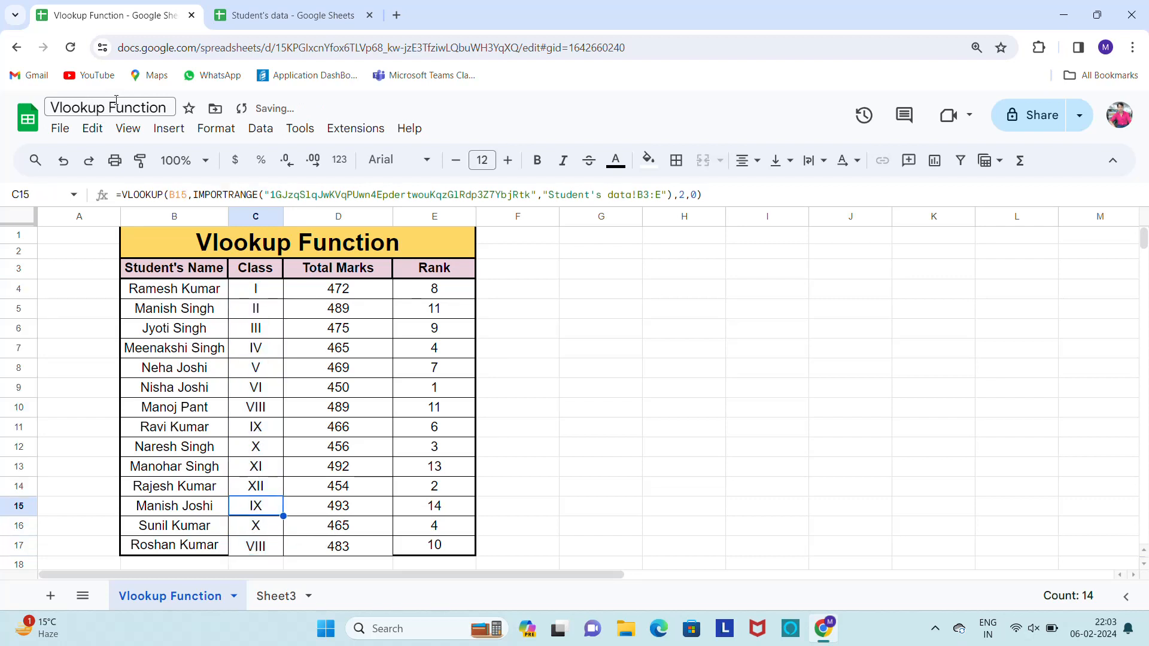
Apply an outer border around the table's data range B4:E17.
key(ctrl+Up)
key(Left)
key(Down)
key(shift+Right)
key(shift+Right)
key(shift+Right)
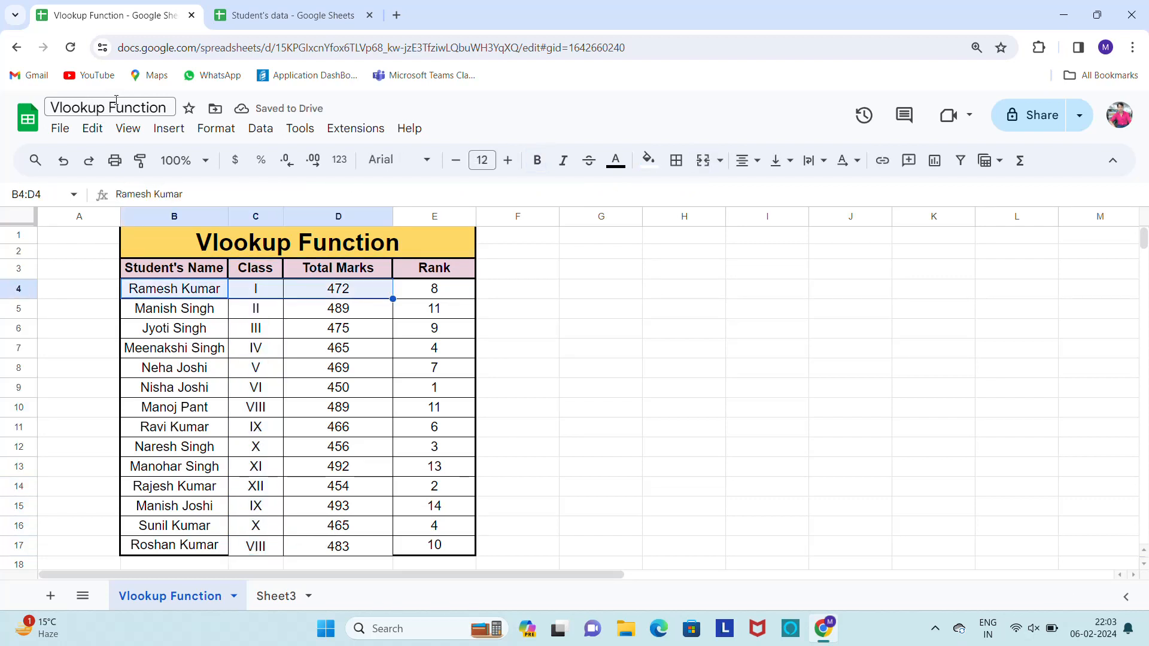
key(ctrl+shift+Down)
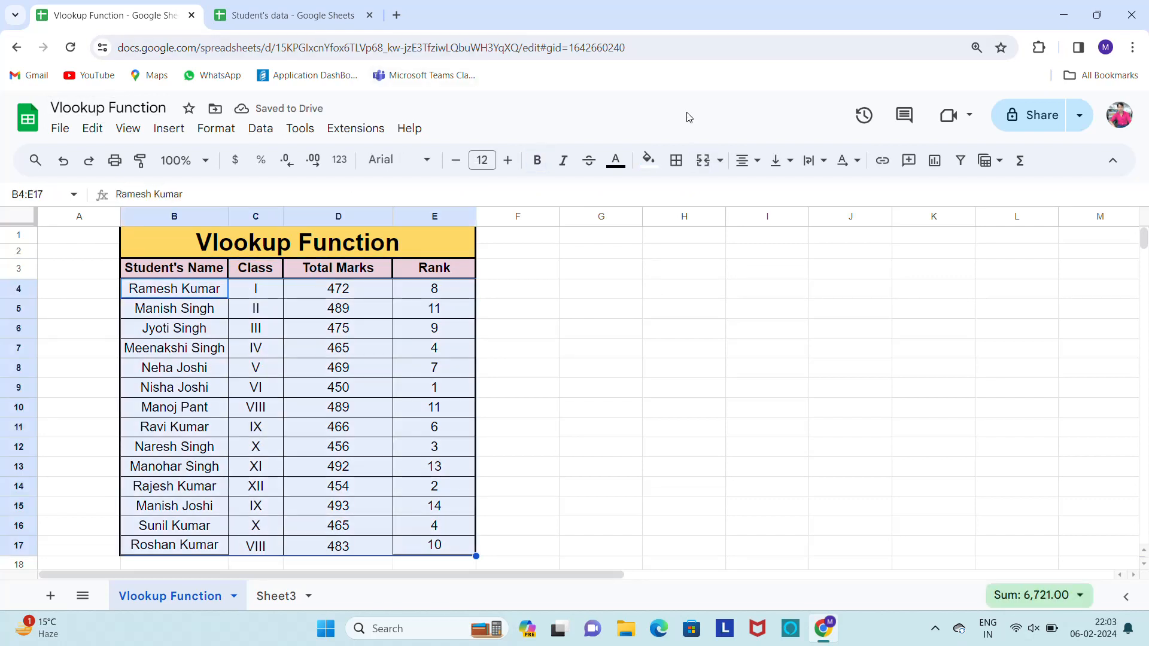
click(678, 162)
click(794, 195)
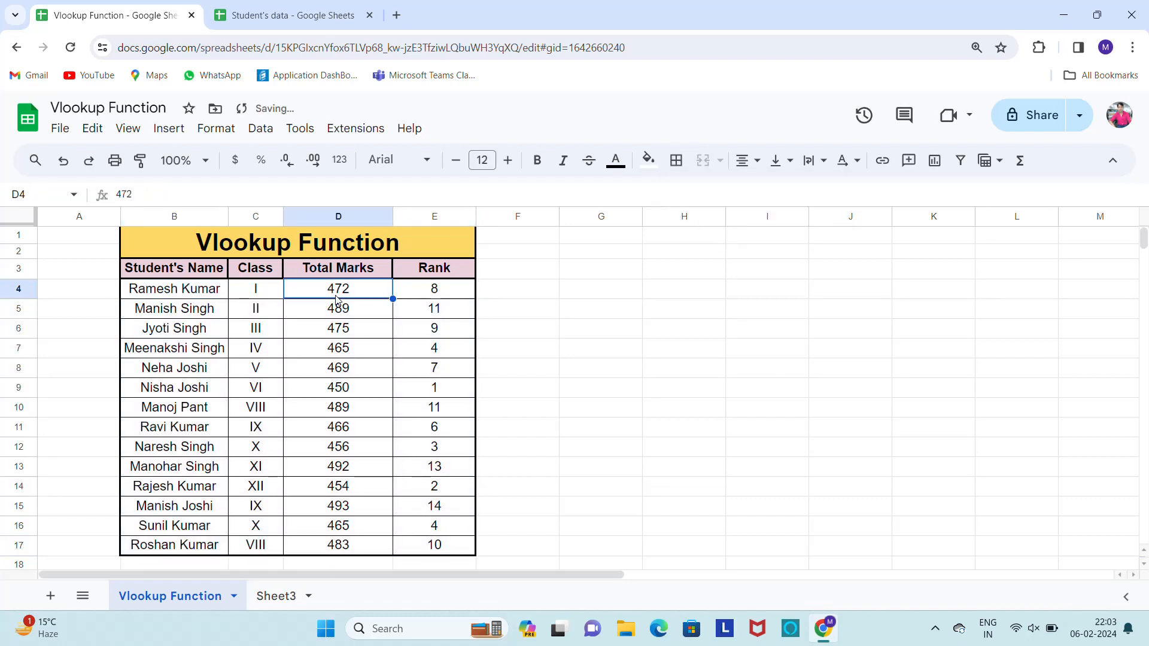
Review the Class lookup formula in C4 and compare the source tables in Sheet3 and the Student's data file.
key(Left)
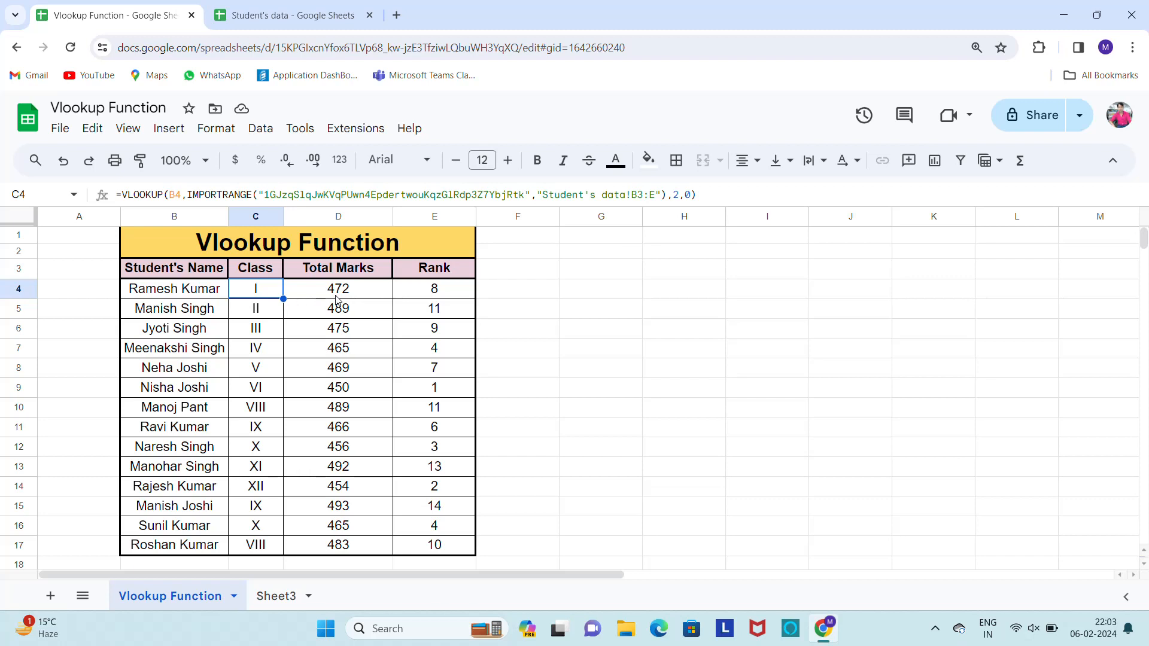
click(270, 598)
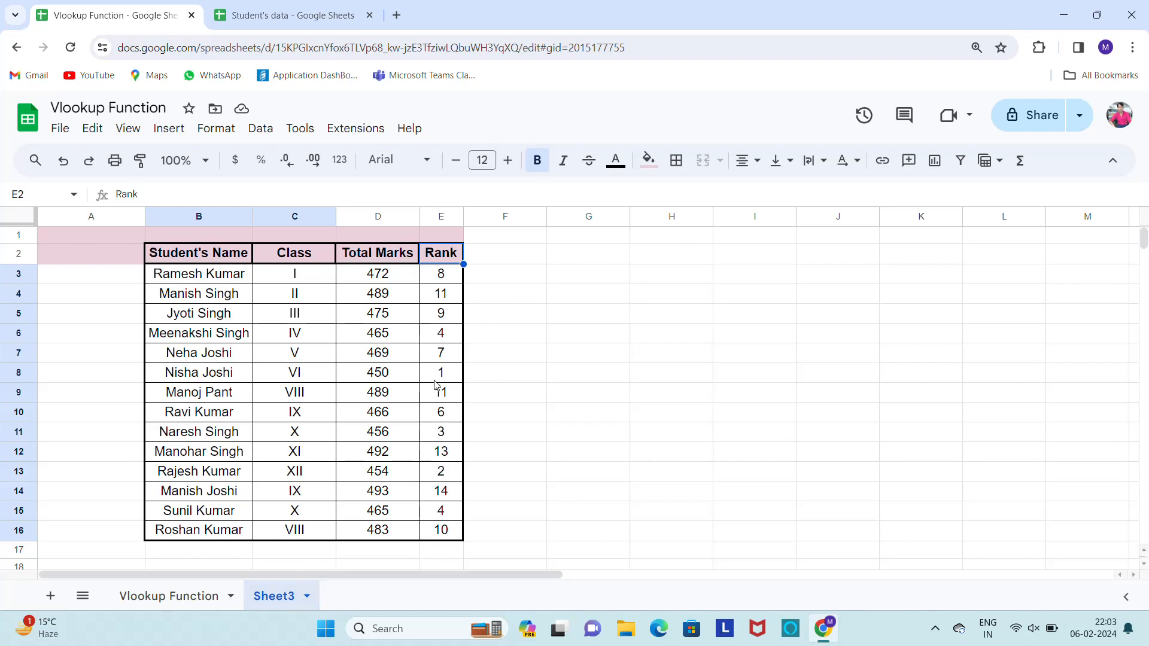
click(311, 15)
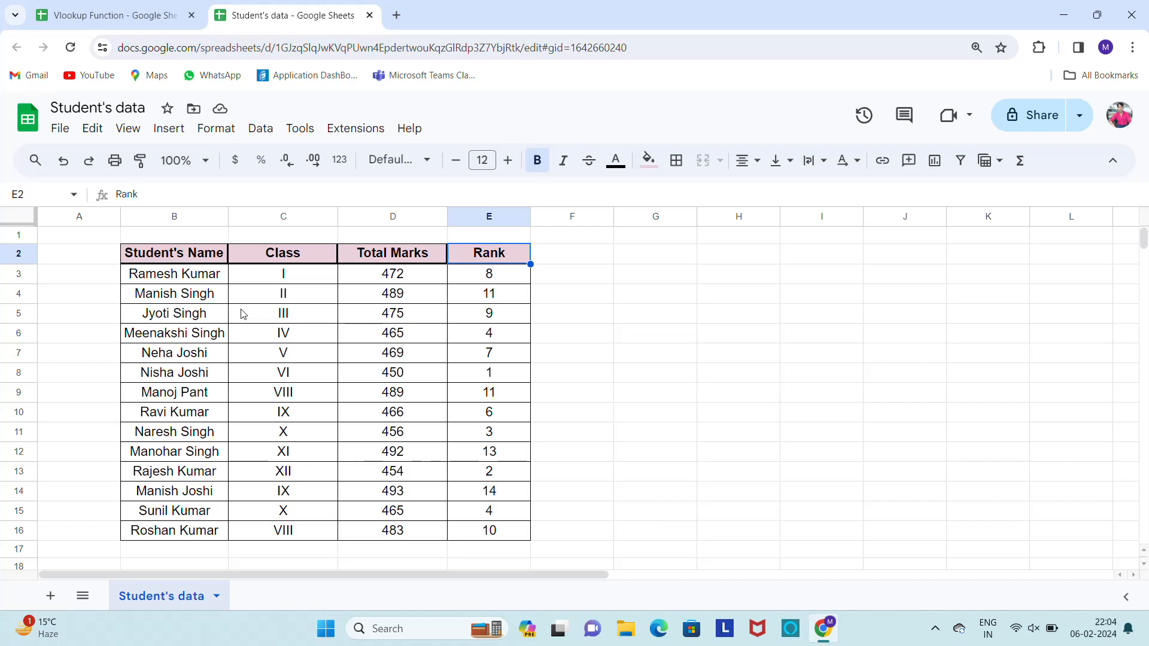
key(ctrl+shift+Tab)
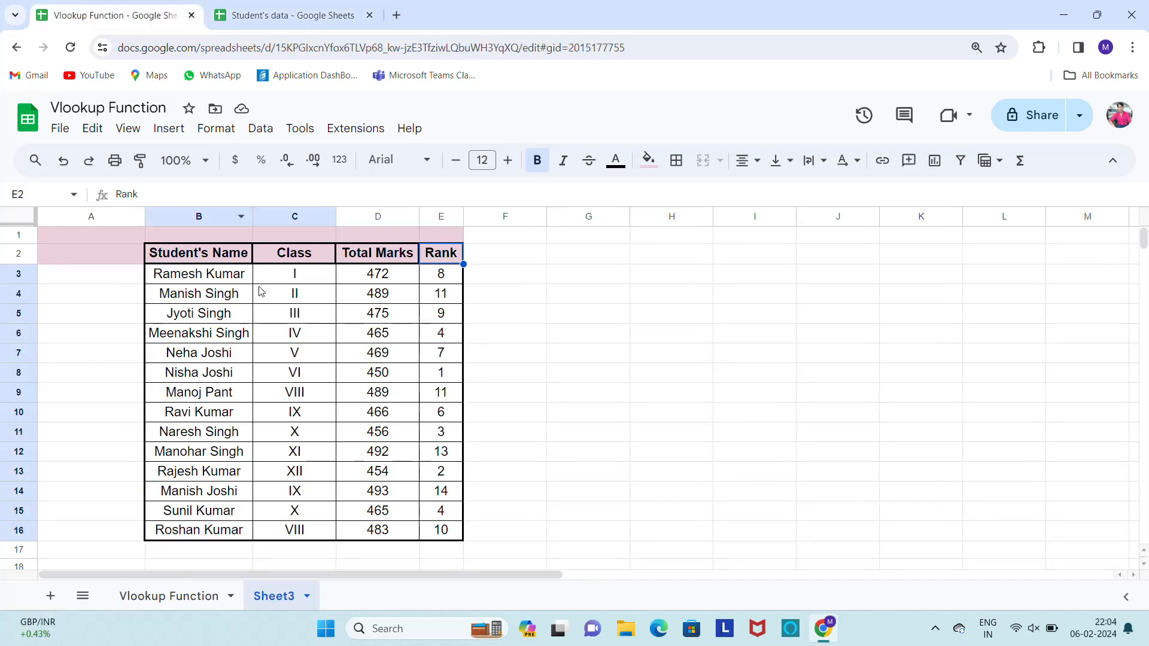
click(305, 286)
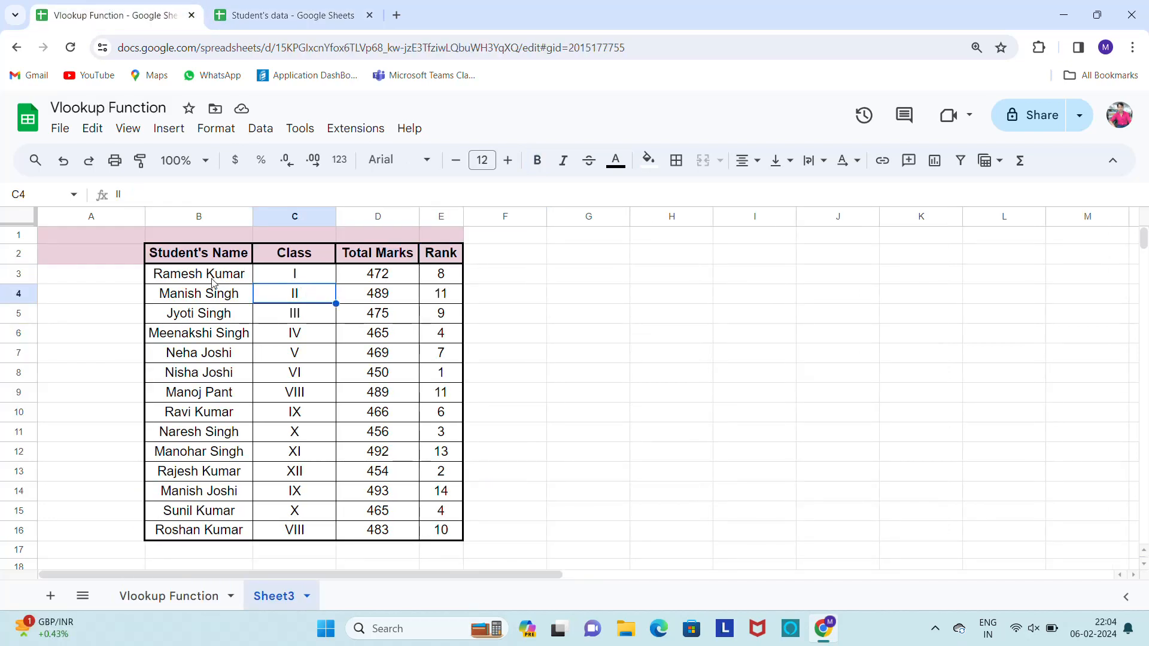
click(168, 596)
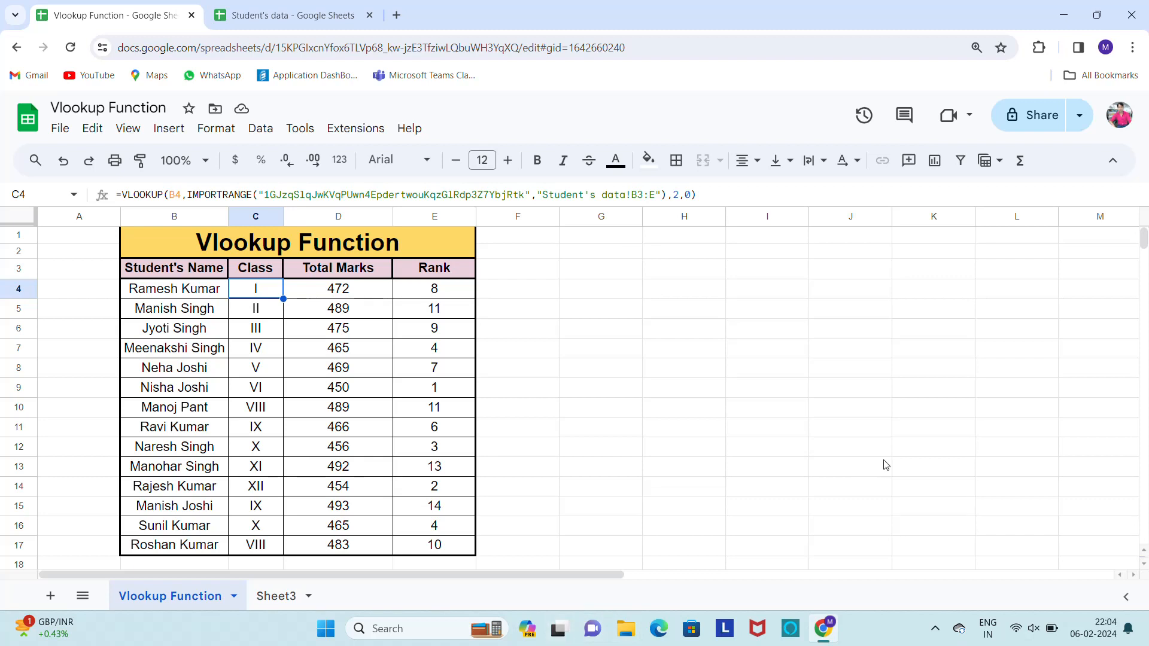
click(938, 631)
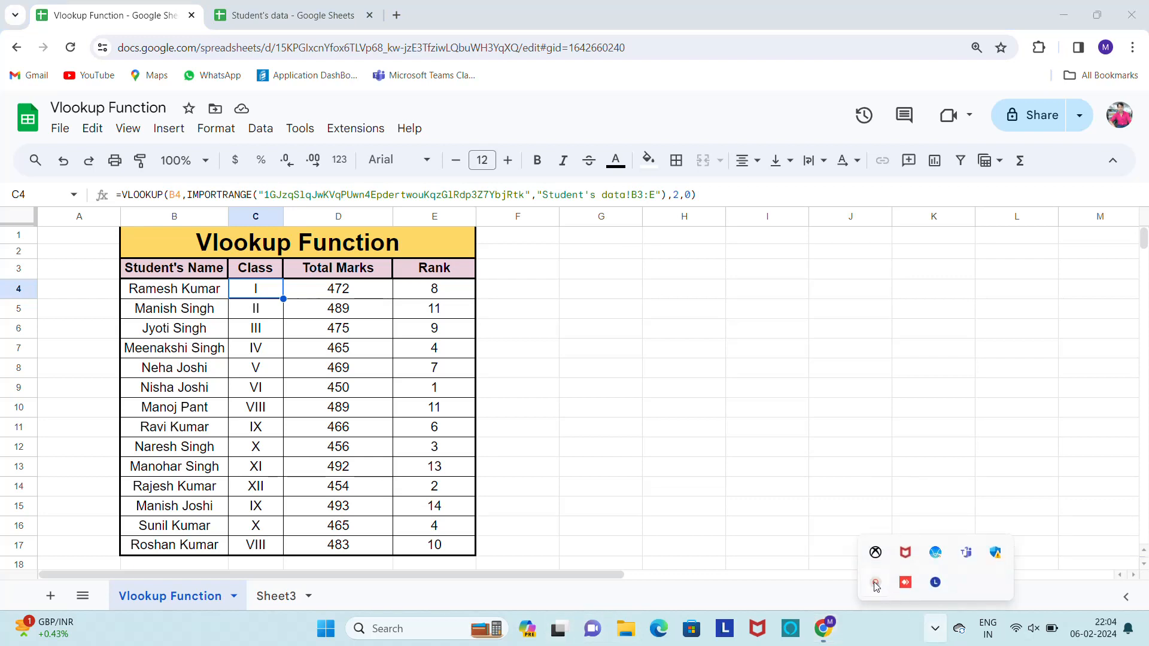